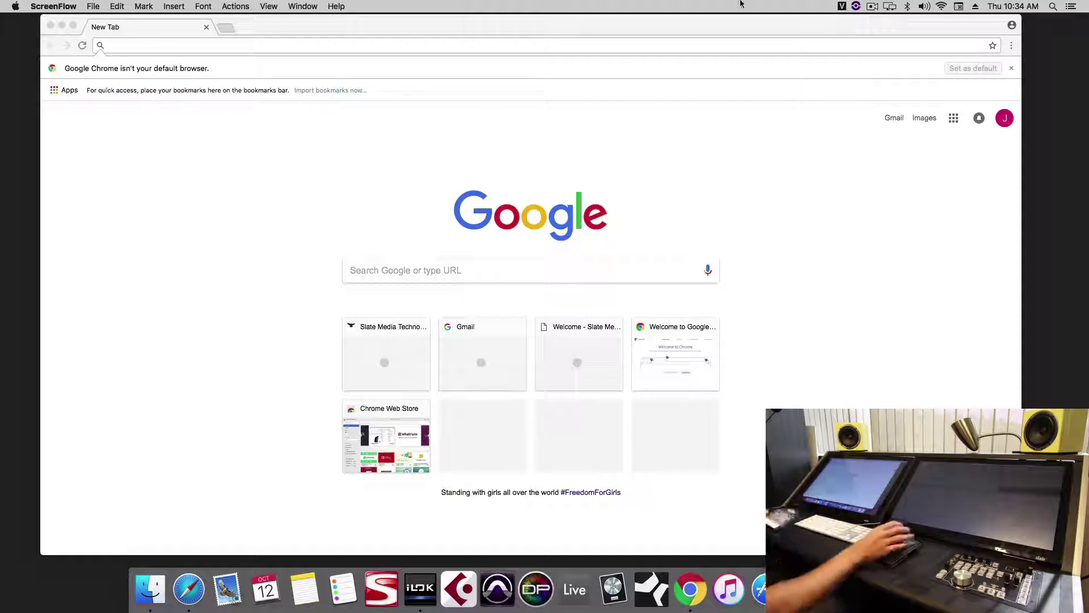
- Go to slatemt.com by entering 'slate' in Chrome's address bar and accepting the suggestion
{"action": "left_click", "coordinate": [583, 44]}
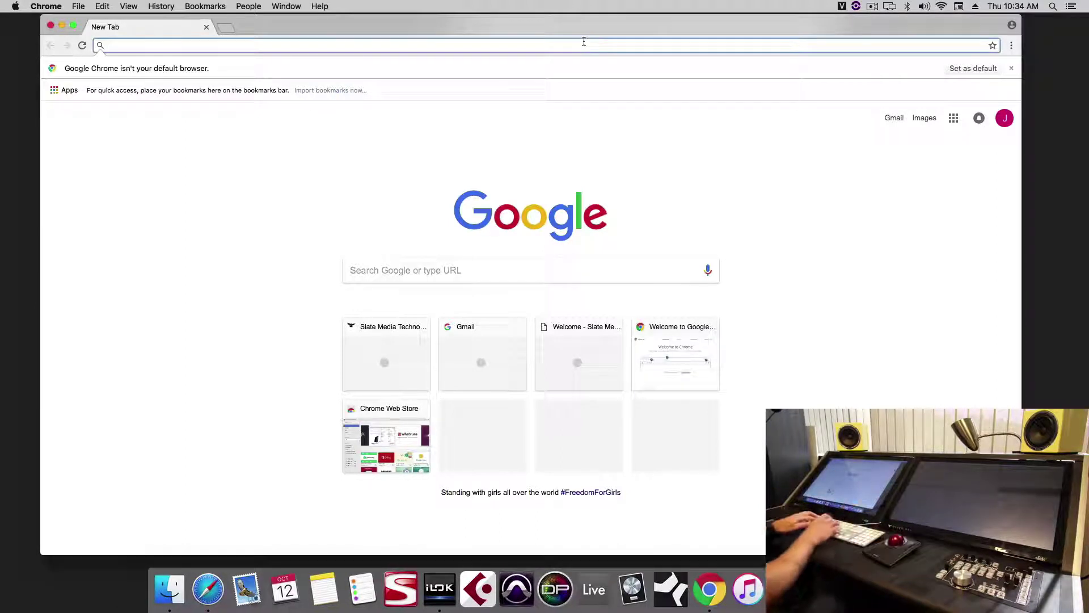
{"action": "type", "text": "slate"}
{"action": "key", "text": "Return"}
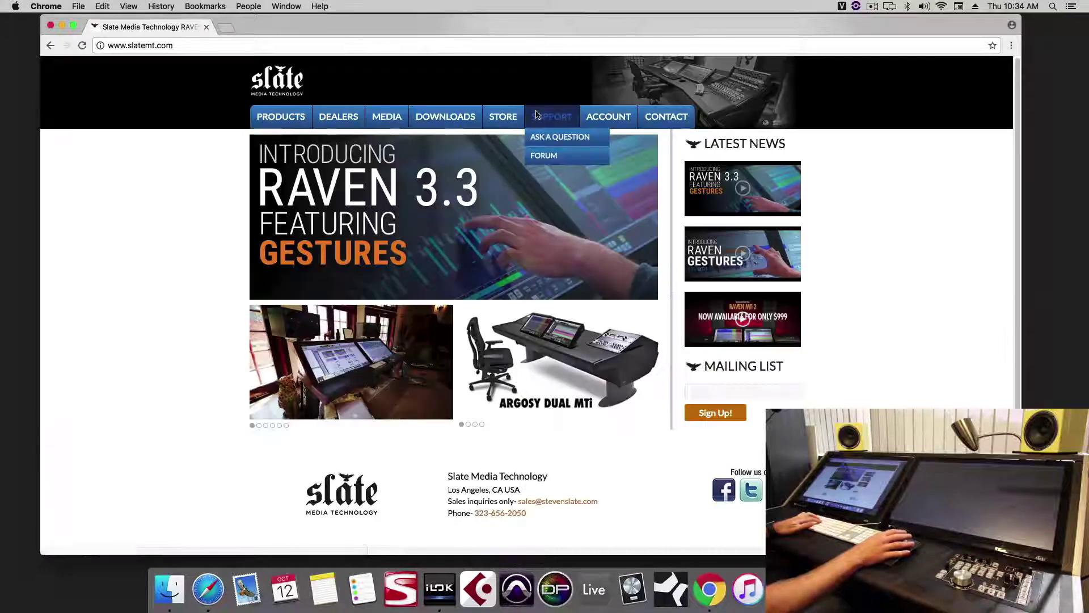
- On the RAVEN Software registration page, choose MTi as product and Logic Pro X as DAW
{"action": "mouse_move", "coordinate": [461, 121]}
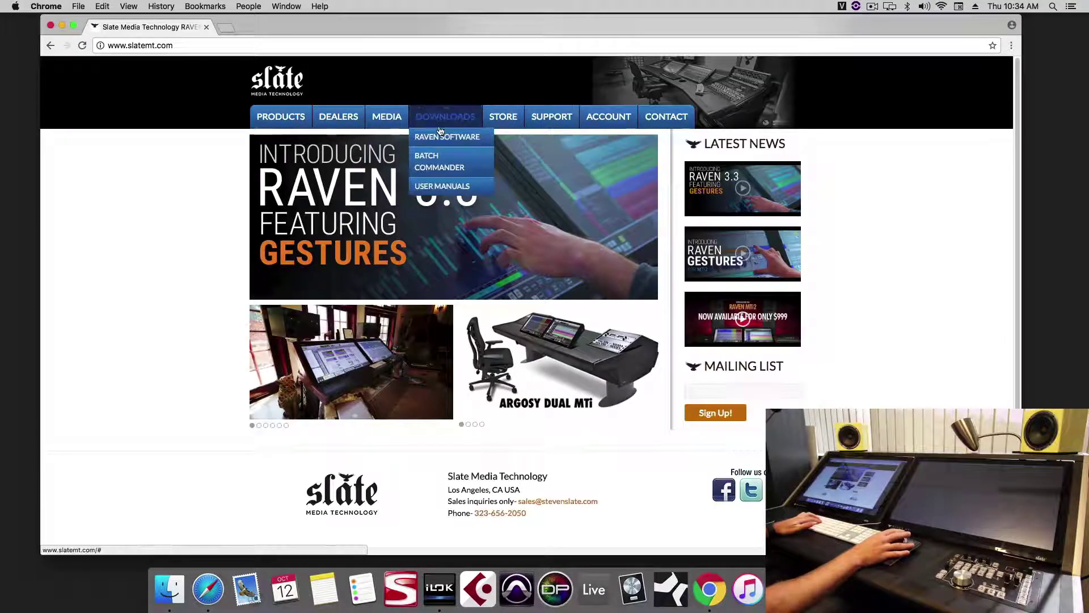
{"action": "left_click", "coordinate": [443, 137]}
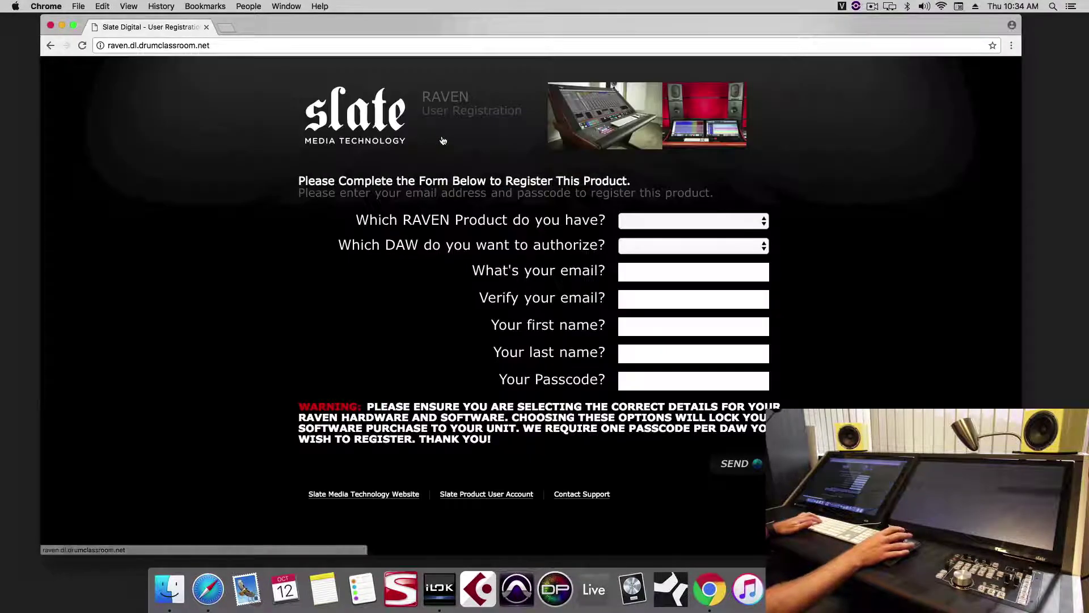
{"action": "left_click", "coordinate": [650, 219]}
{"action": "left_click", "coordinate": [655, 248]}
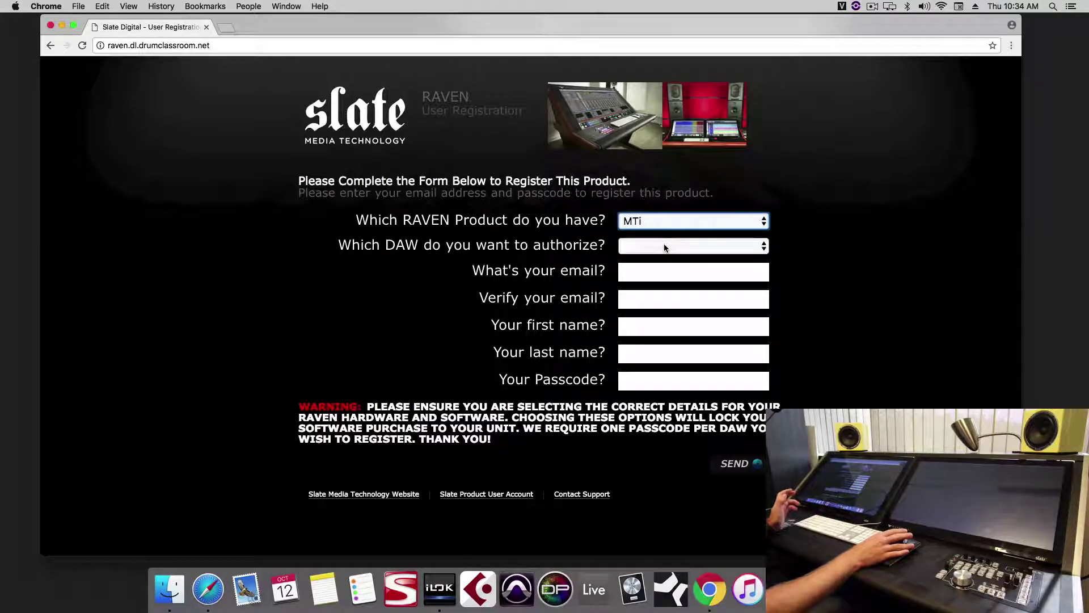
{"action": "left_click", "coordinate": [665, 247]}
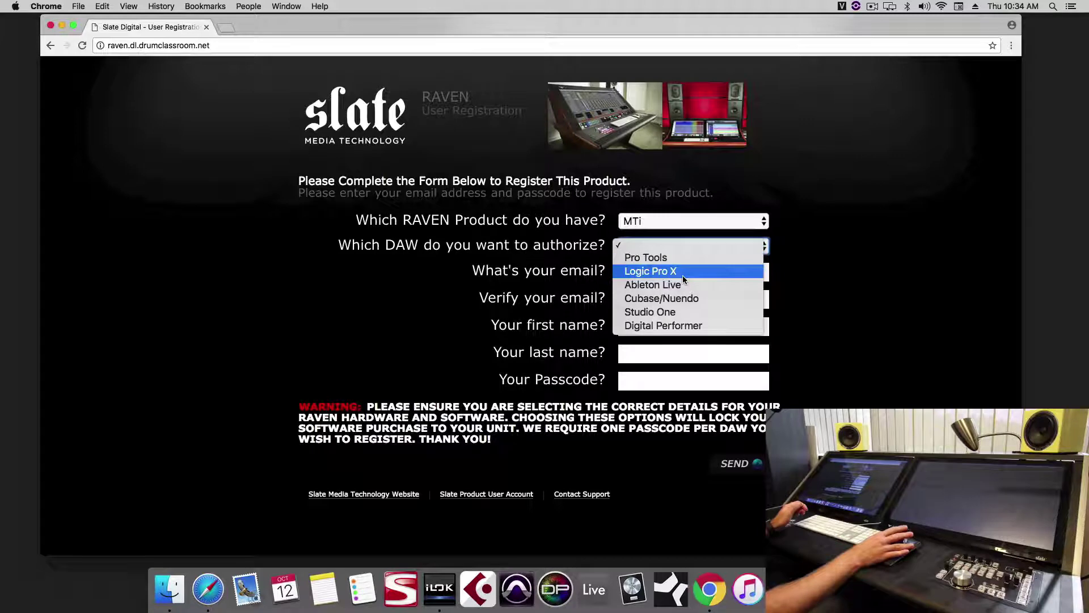
{"action": "left_click", "coordinate": [682, 274]}
- Fill in the email address and its verification field using the suggested address
{"action": "left_click", "coordinate": [683, 276]}
{"action": "type", "text": "mix"}
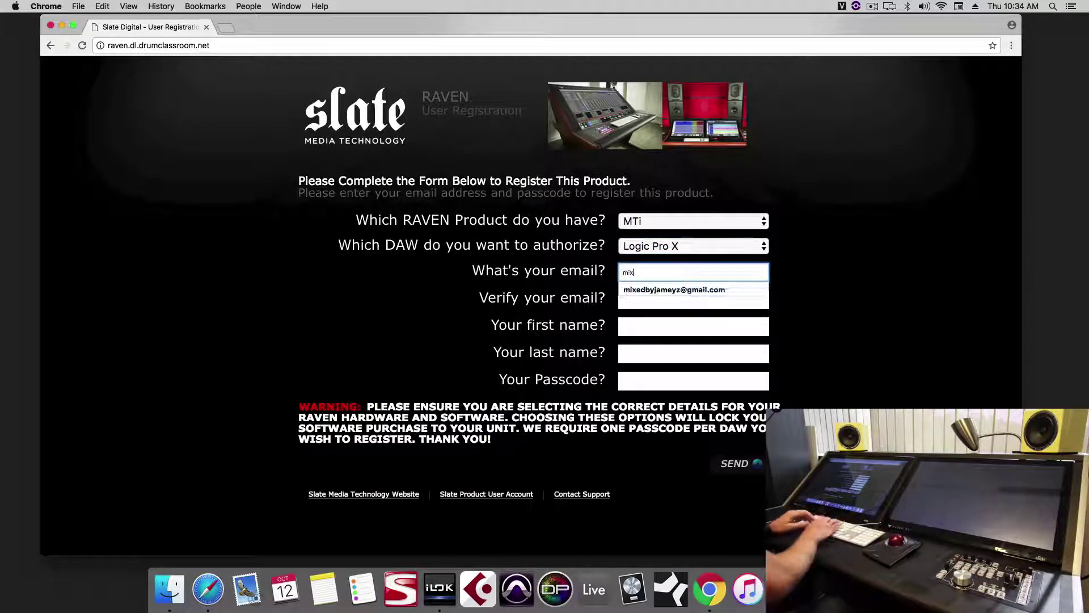
{"action": "key", "text": "Down"}
{"action": "key", "text": "Return"}
{"action": "key", "text": "Tab"}
{"action": "type", "text": "mix"}
{"action": "key", "text": "Down"}
{"action": "key", "text": "Return"}
{"action": "key", "text": "Tab"}
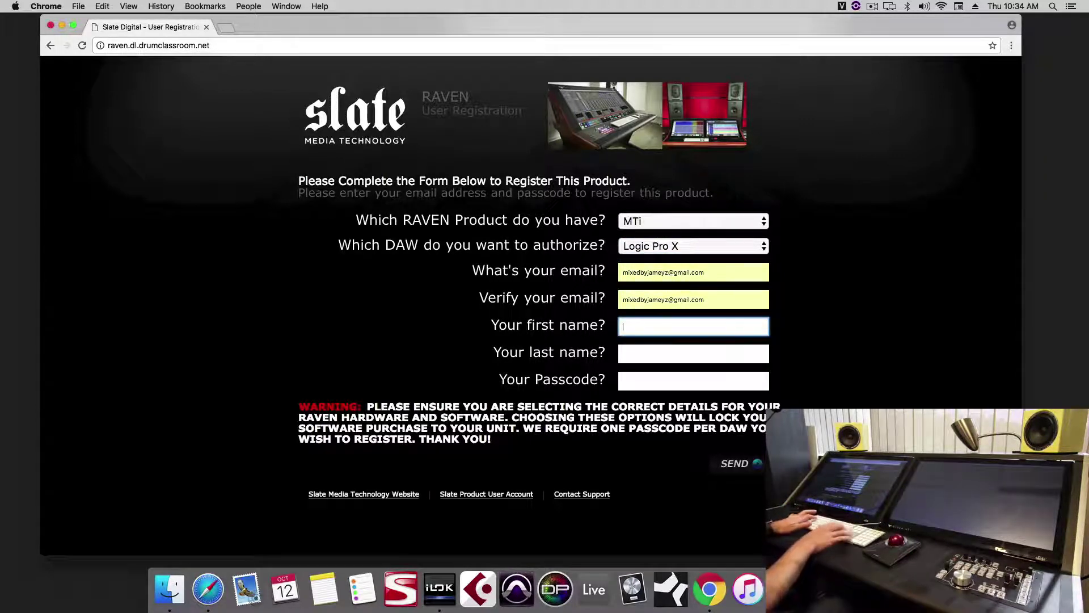
- Enter the first and last name, correct the passcode, and submit the registration form
{"action": "type", "text": "jam"}
{"action": "key", "text": "Down"}
{"action": "key", "text": "Return"}
{"action": "key", "text": "Tab"}
{"action": "type", "text": "z"}
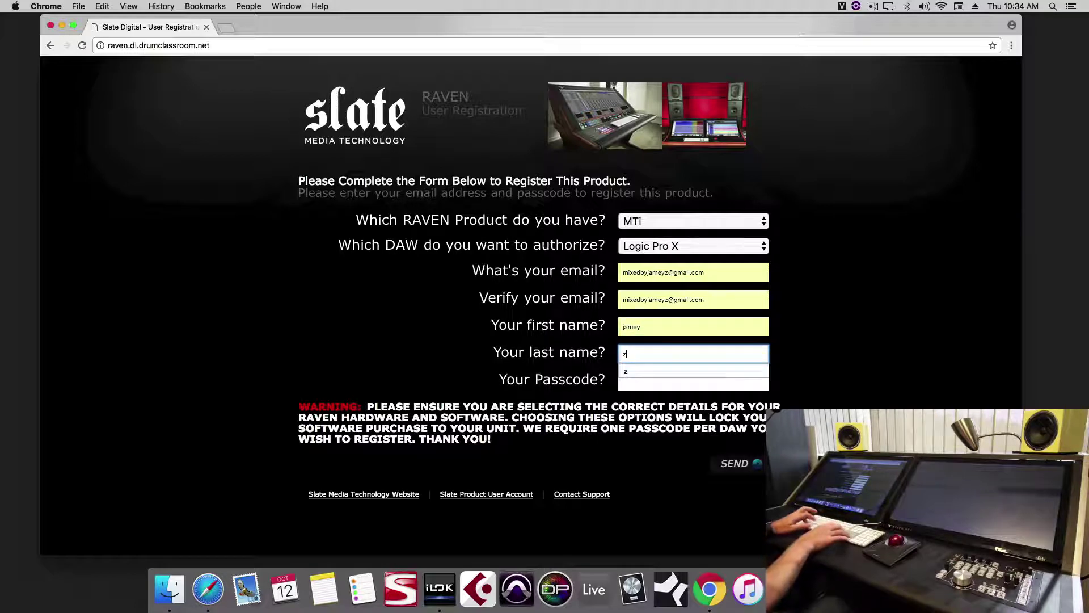
{"action": "key", "text": "Tab"}
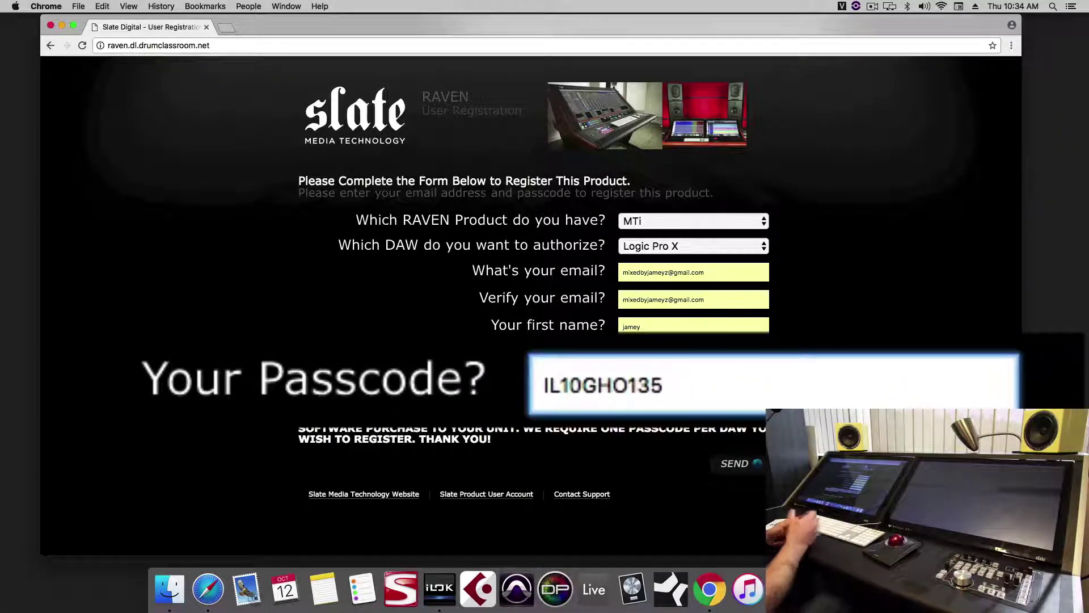
{"action": "left_click", "coordinate": [570, 386]}
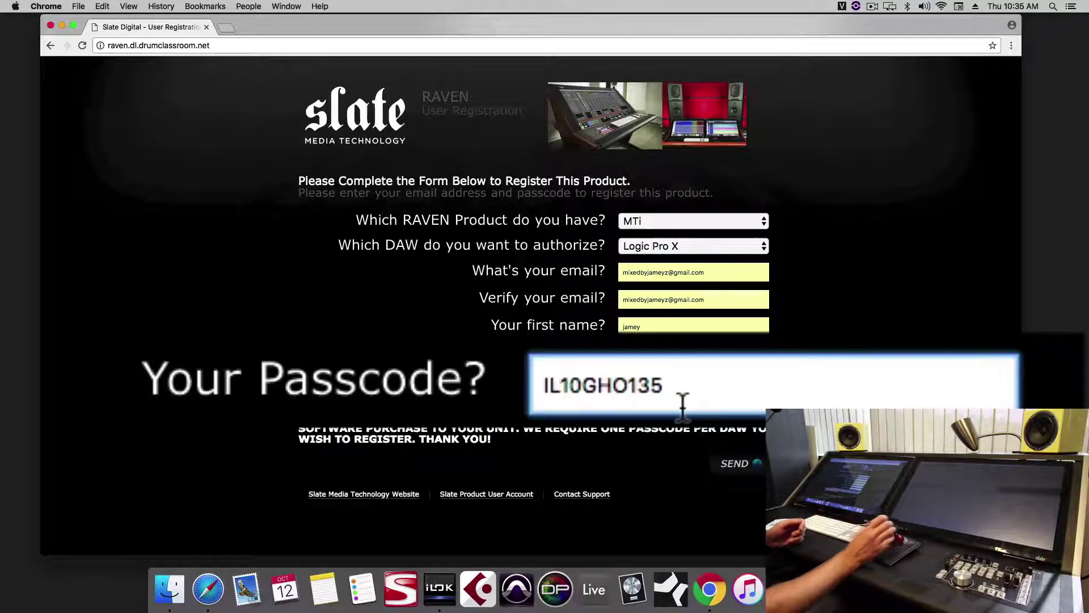
{"action": "left_click", "coordinate": [743, 463]}
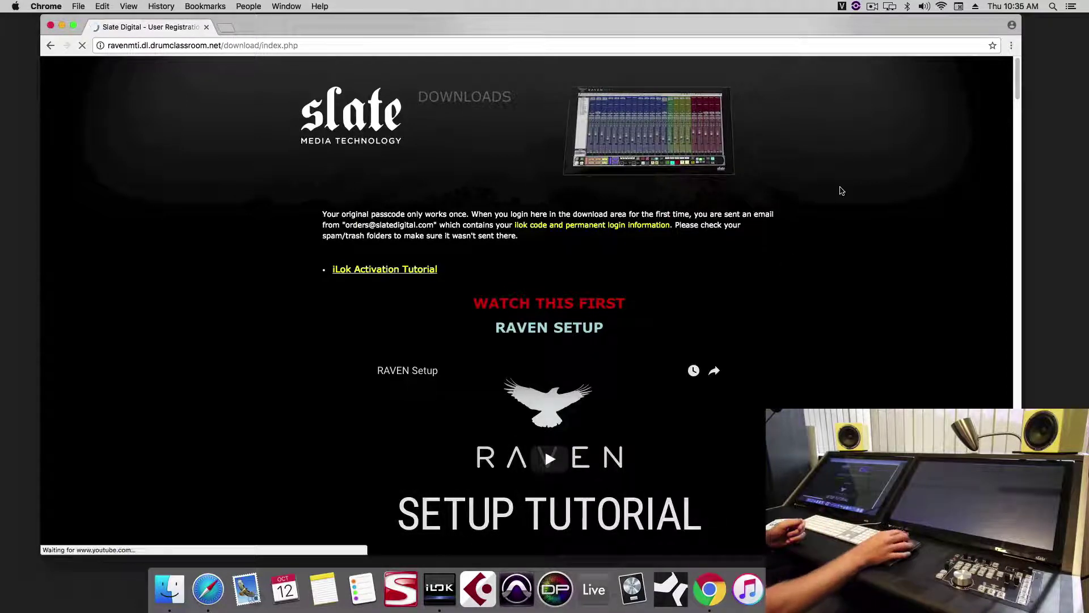
- Play the RAVEN Setup tutorial and skip ahead to about 1:37
{"action": "scroll", "coordinate": [842, 190], "scroll_direction": "down", "scroll_amount": 3}
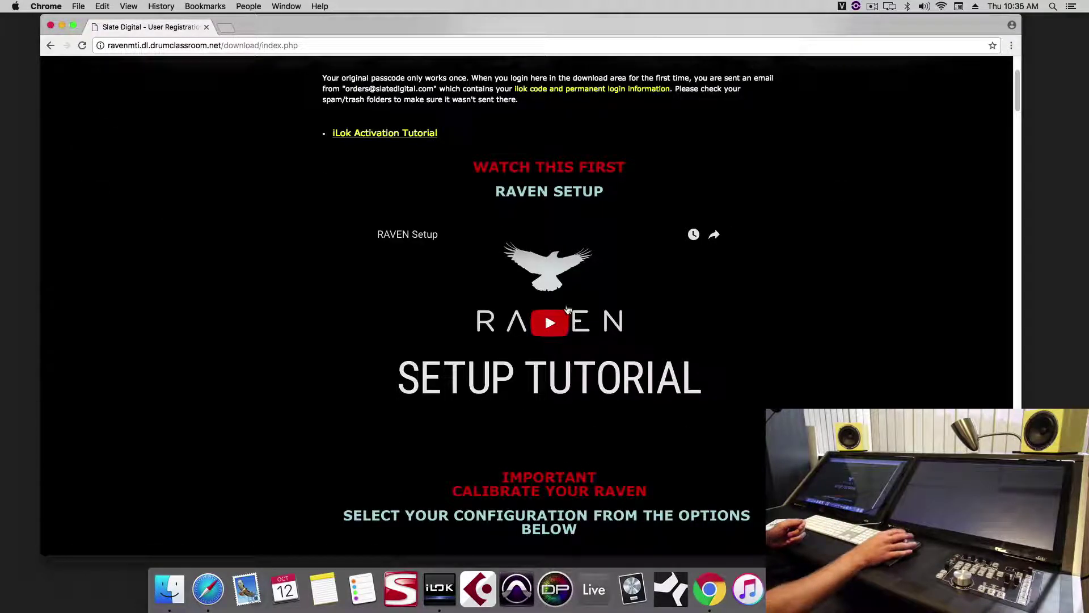
{"action": "left_click", "coordinate": [553, 352]}
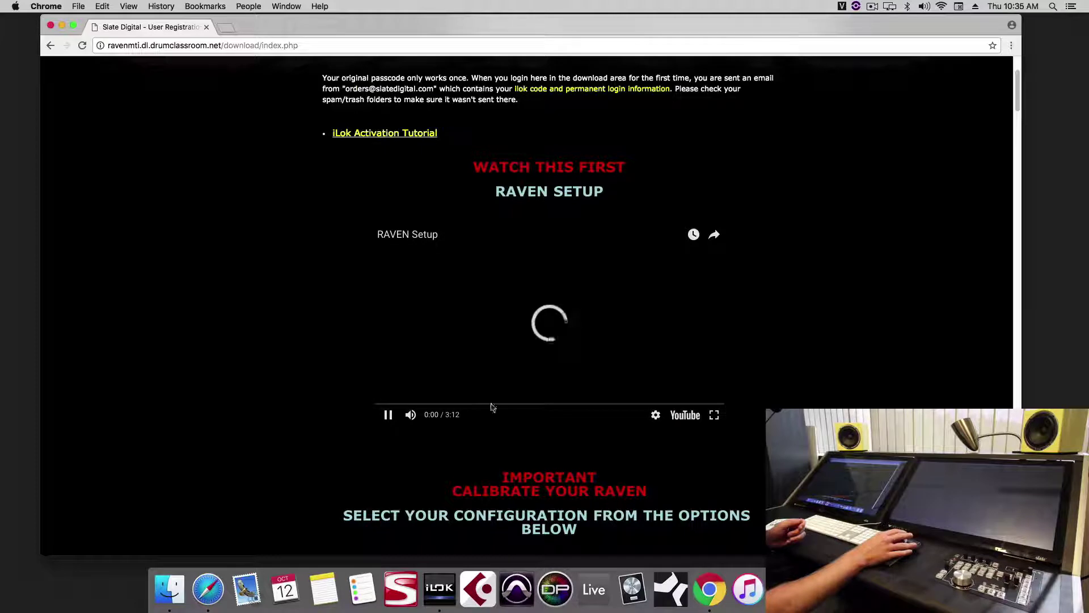
{"action": "left_click", "coordinate": [460, 404]}
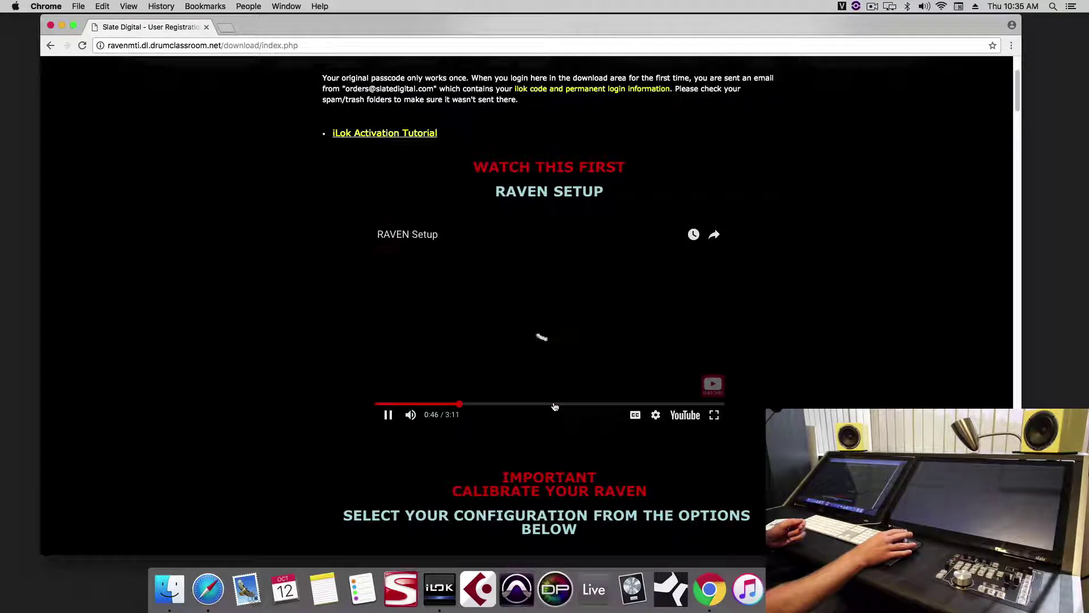
{"action": "left_click", "coordinate": [554, 404]}
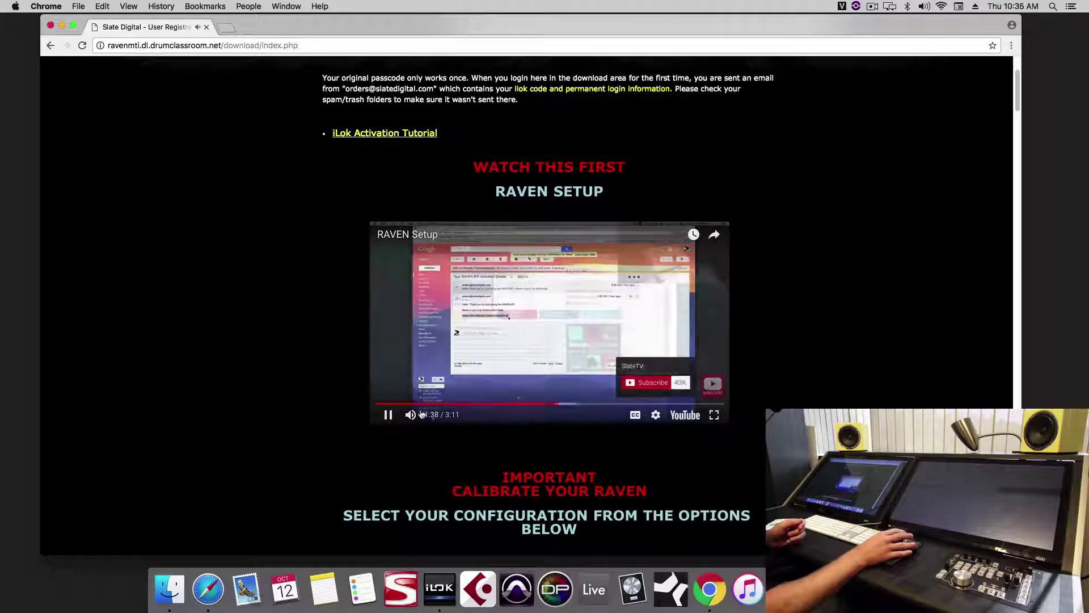
- Scroll through the tutorials and show the macOS configuration videos playlist
{"action": "scroll", "coordinate": [772, 259], "scroll_direction": "up", "scroll_amount": 3}
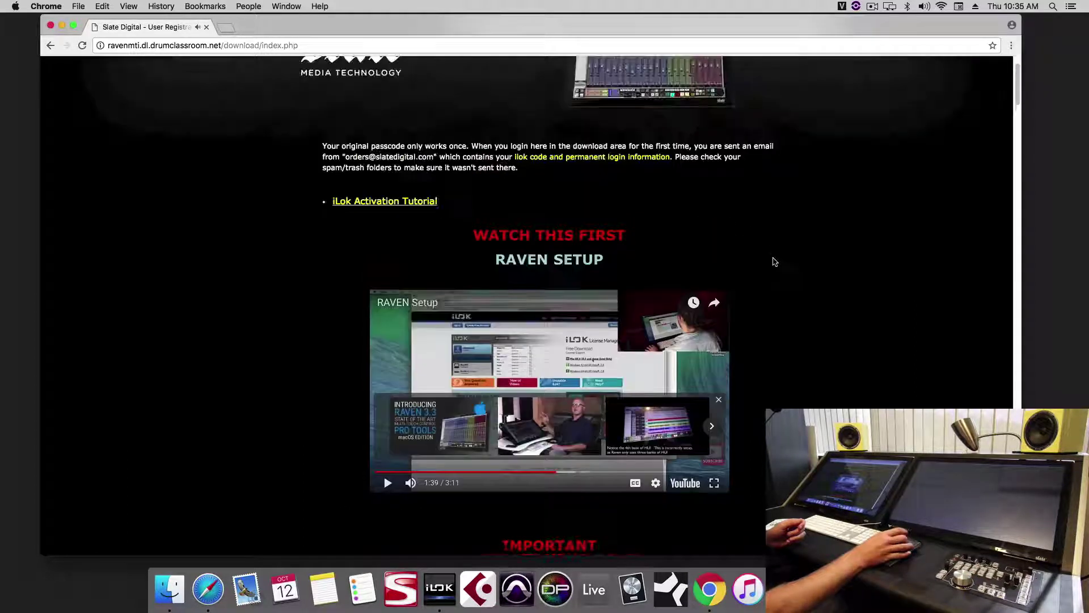
{"action": "scroll", "coordinate": [772, 258], "scroll_direction": "down", "scroll_amount": 5}
{"action": "scroll", "coordinate": [769, 248], "scroll_direction": "down", "scroll_amount": 4}
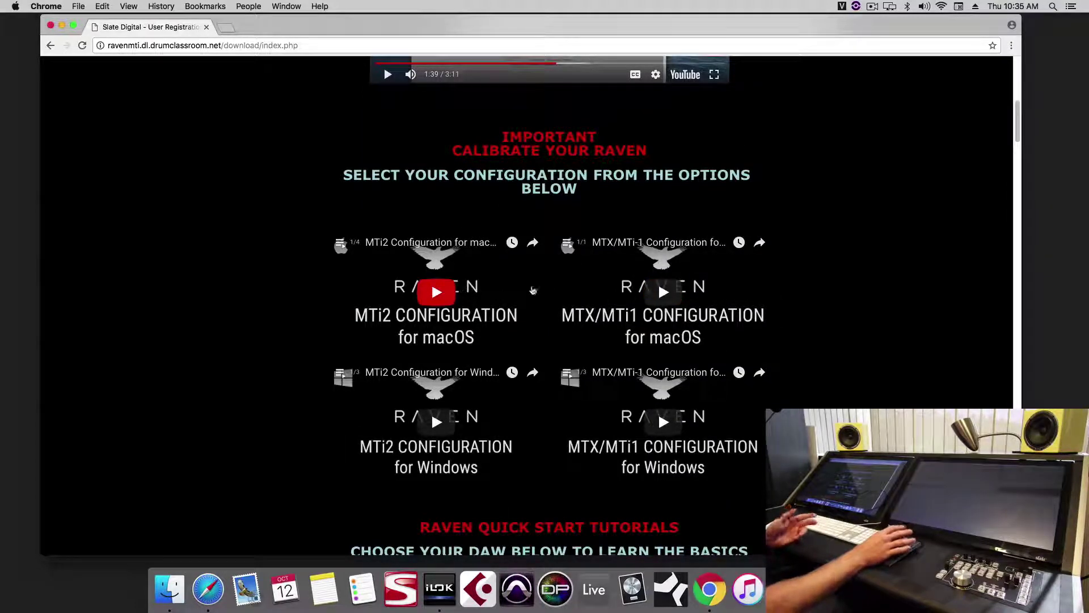
{"action": "scroll", "coordinate": [665, 304], "scroll_direction": "down", "scroll_amount": 3}
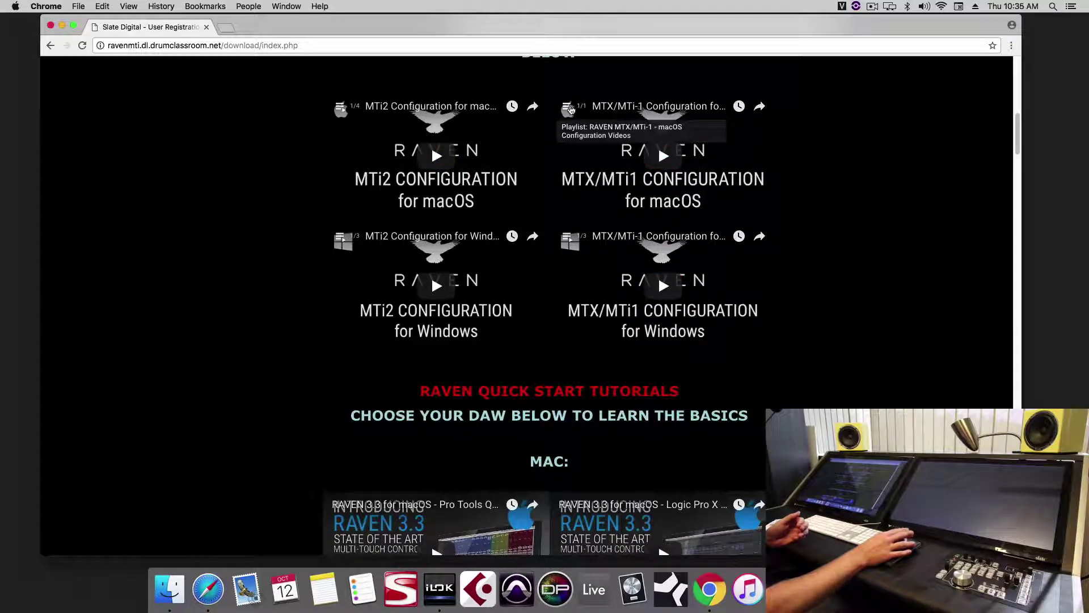
{"action": "left_click", "coordinate": [567, 108]}
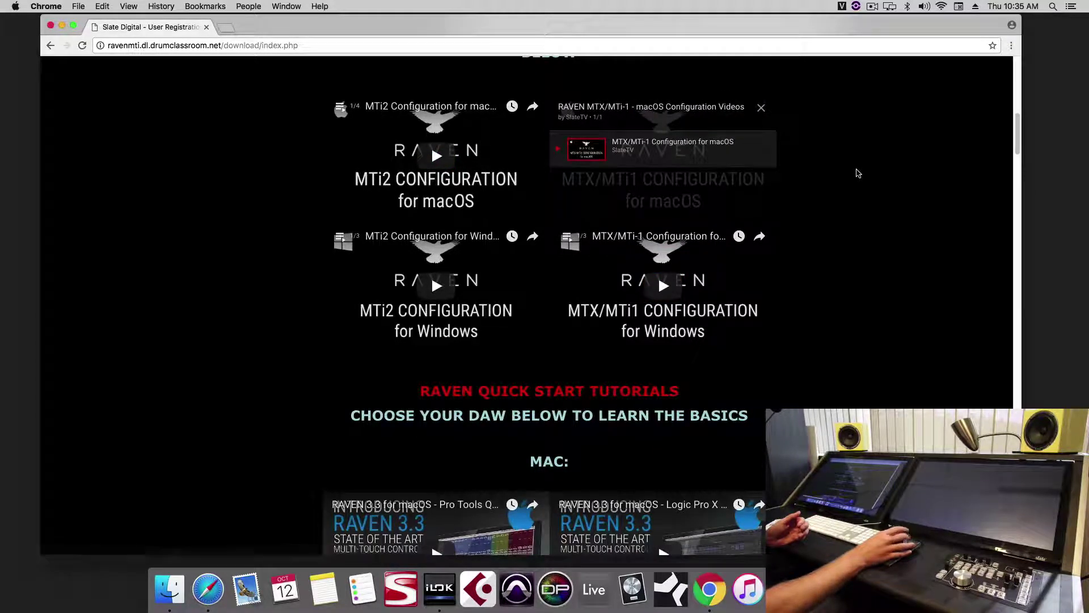
- Scroll down to the Downloads section listing the RAVEN MTi 3.3.0 Mac and Windows installers
{"action": "scroll", "coordinate": [851, 153], "scroll_direction": "down", "scroll_amount": 5}
{"action": "scroll", "coordinate": [849, 144], "scroll_direction": "down", "scroll_amount": 5}
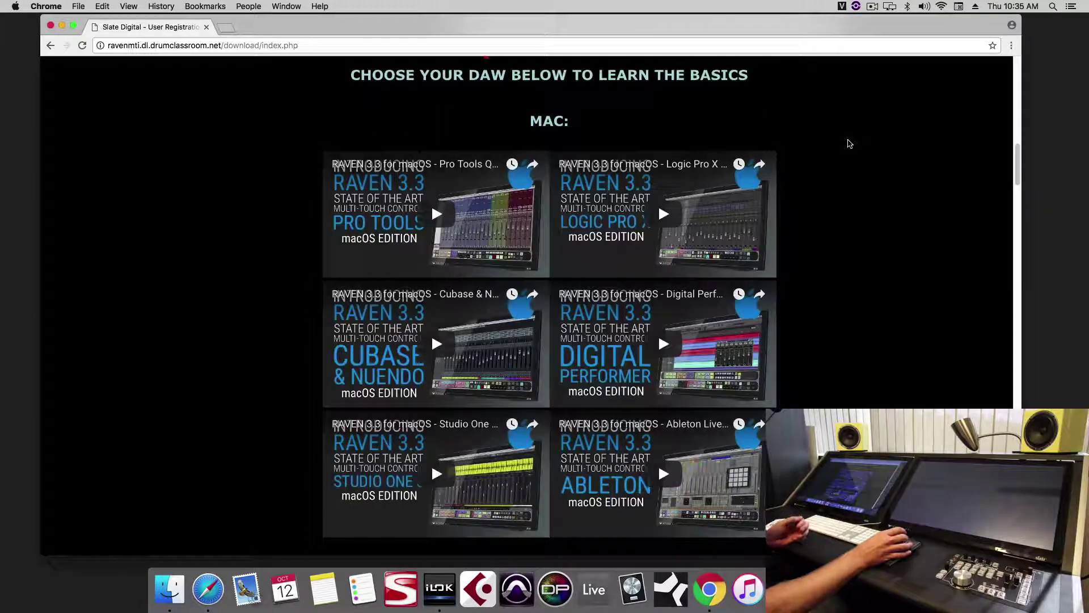
{"action": "scroll", "coordinate": [849, 119], "scroll_direction": "down", "scroll_amount": 6}
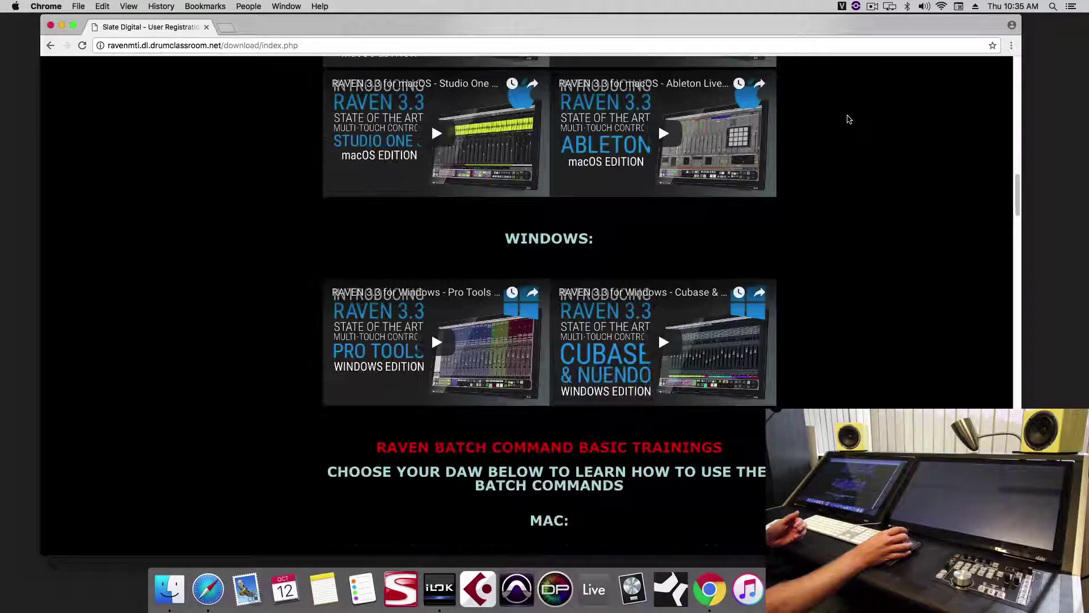
{"action": "scroll", "coordinate": [849, 118], "scroll_direction": "down", "scroll_amount": 6}
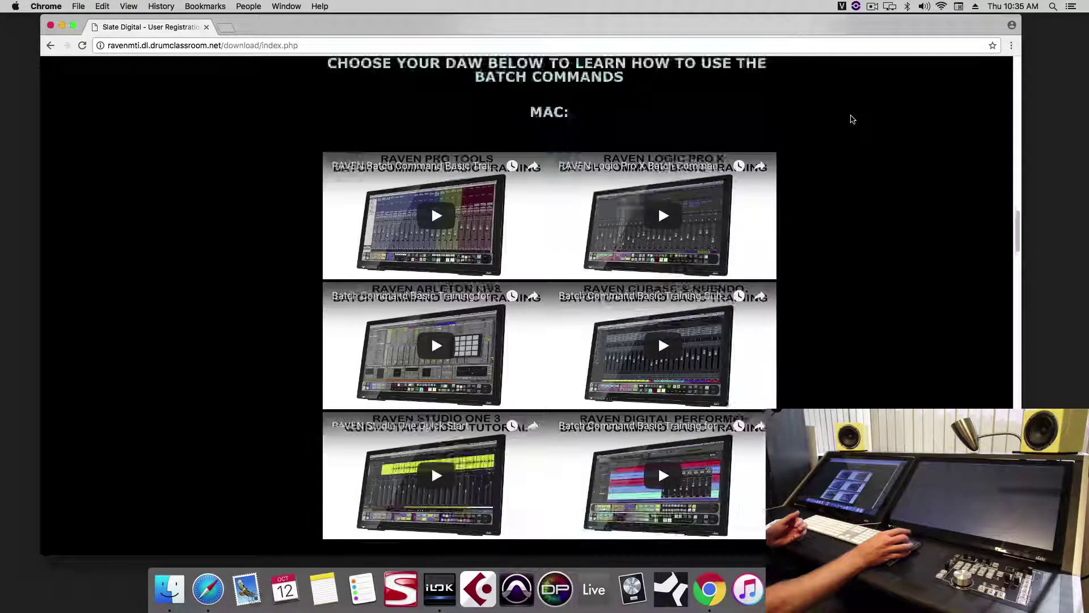
{"action": "scroll", "coordinate": [860, 120], "scroll_direction": "down", "scroll_amount": 5}
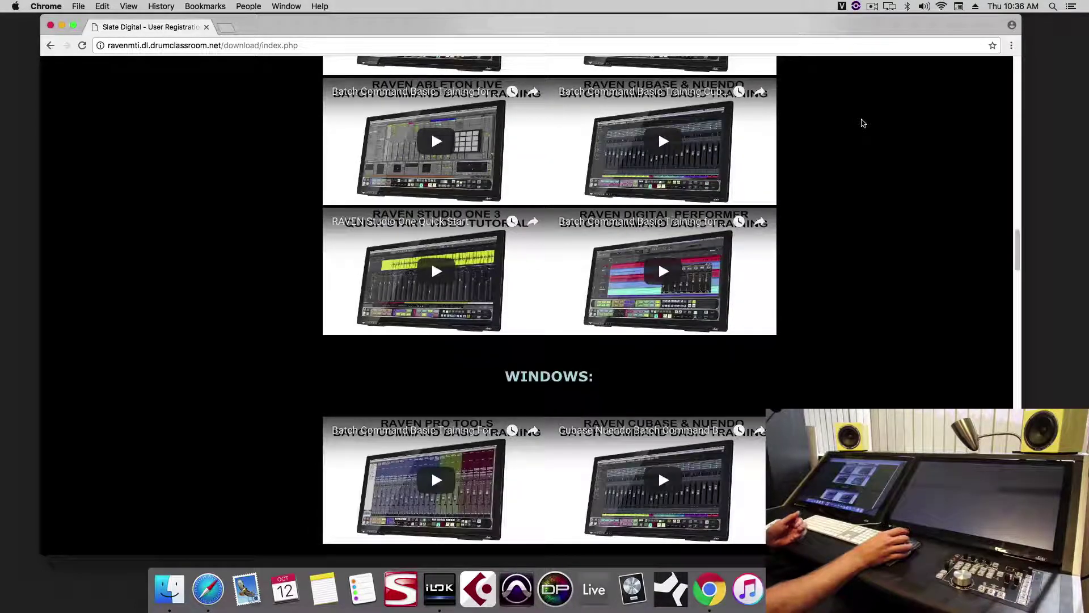
{"action": "scroll", "coordinate": [868, 126], "scroll_direction": "down", "scroll_amount": 6}
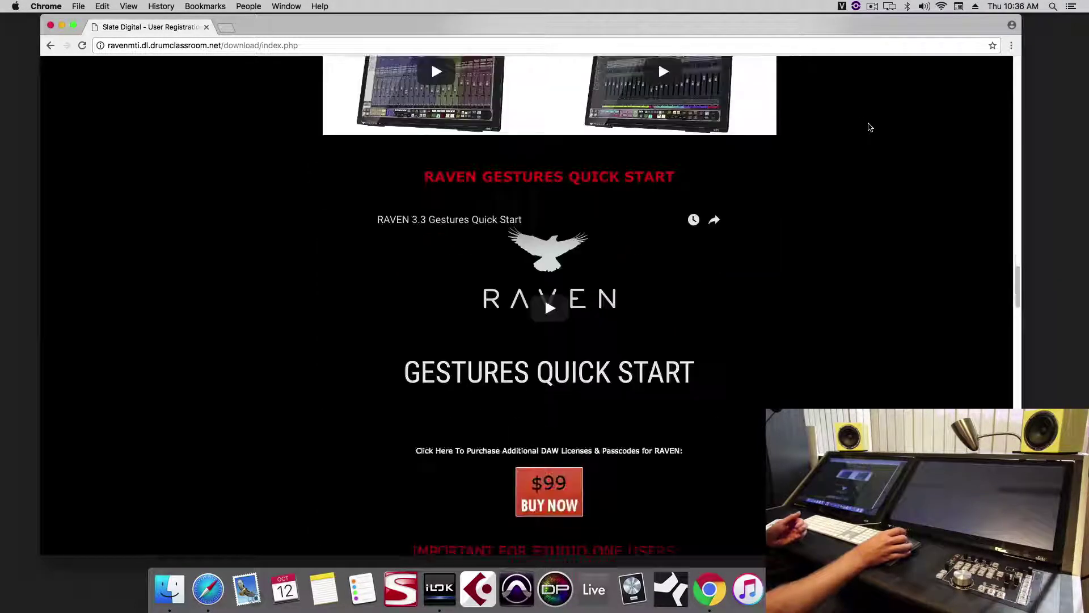
{"action": "scroll", "coordinate": [871, 123], "scroll_direction": "down", "scroll_amount": 1}
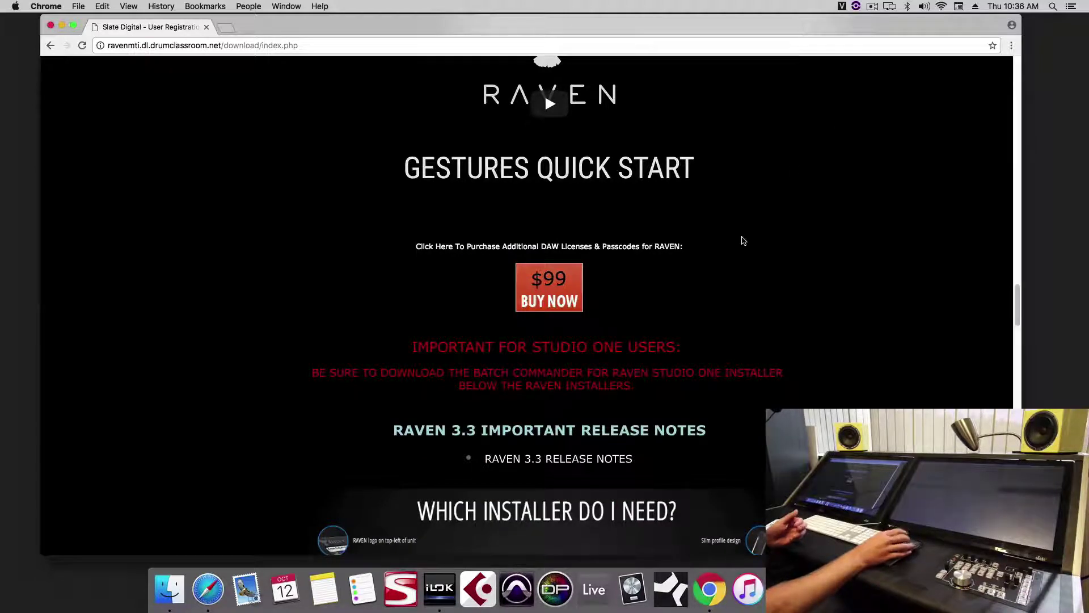
{"action": "scroll", "coordinate": [743, 239], "scroll_direction": "down", "scroll_amount": 5}
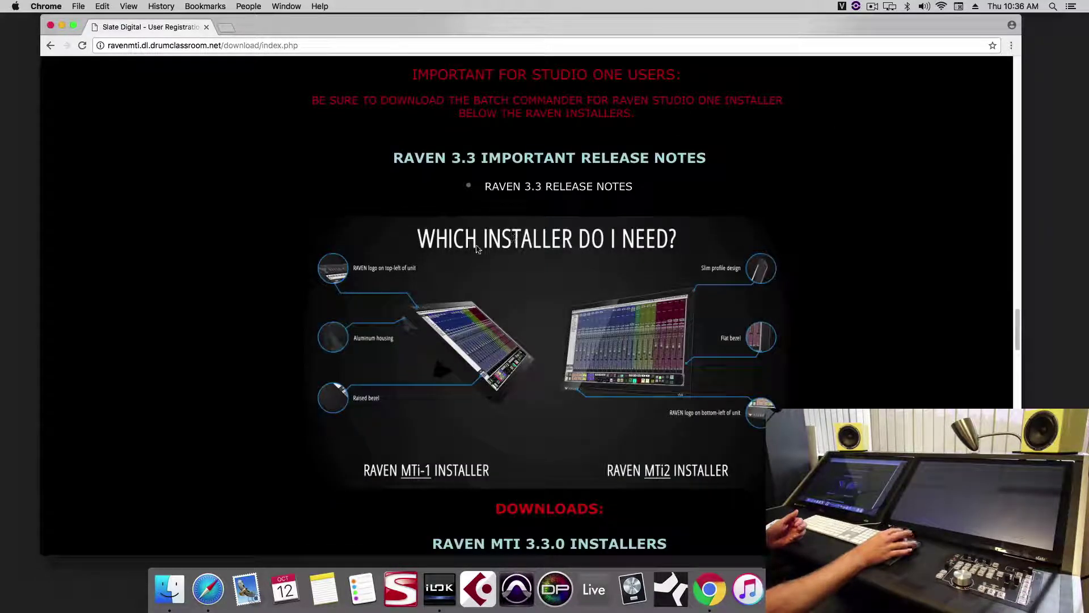
{"action": "scroll", "coordinate": [601, 335], "scroll_direction": "down", "scroll_amount": 2}
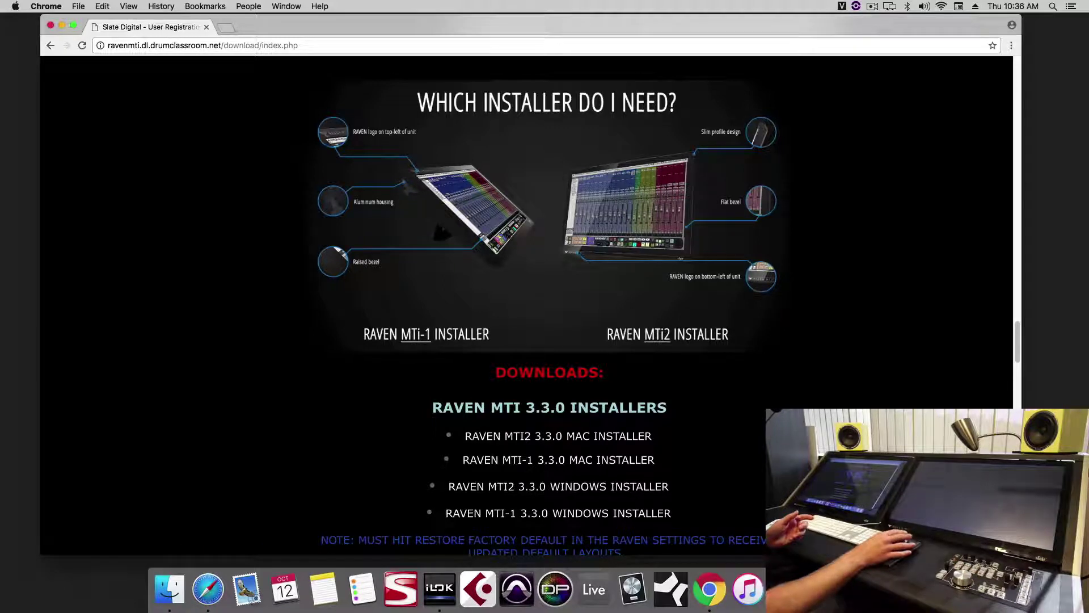
- Run the downloaded RAVEN MTi2 installer through Continue and Install with the admin password, then return to Chrome
{"action": "left_click", "coordinate": [873, 590]}
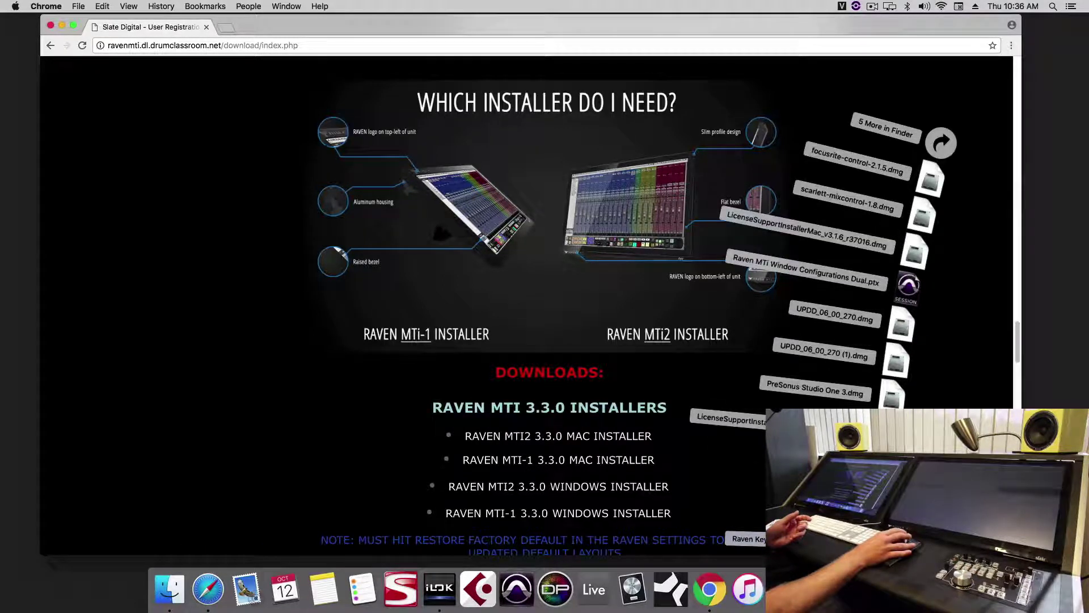
{"action": "left_click", "coordinate": [721, 457]}
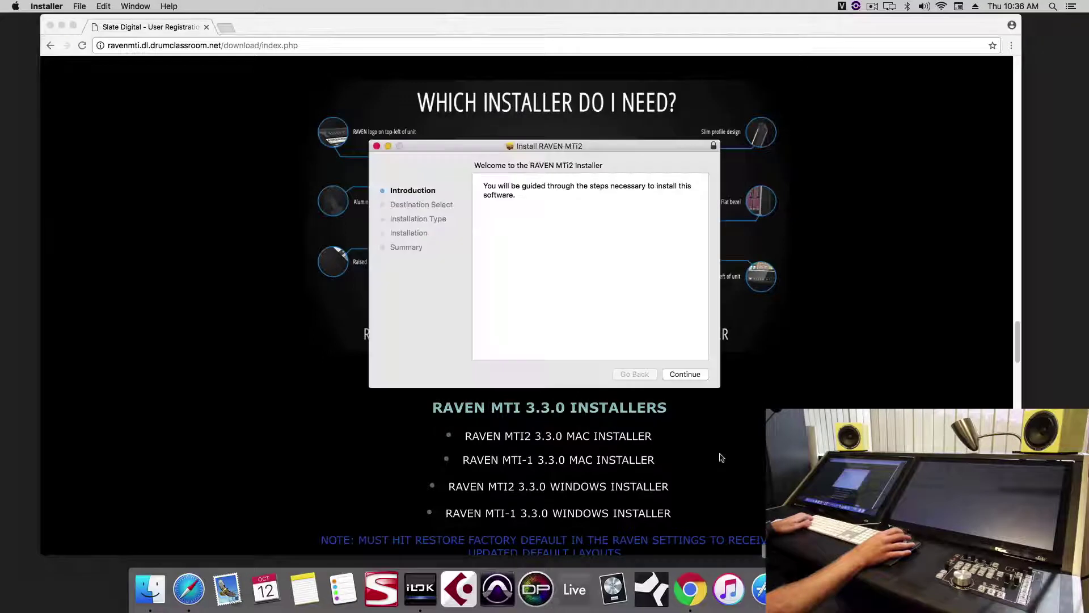
{"action": "left_click", "coordinate": [687, 375]}
{"action": "left_click", "coordinate": [689, 375]}
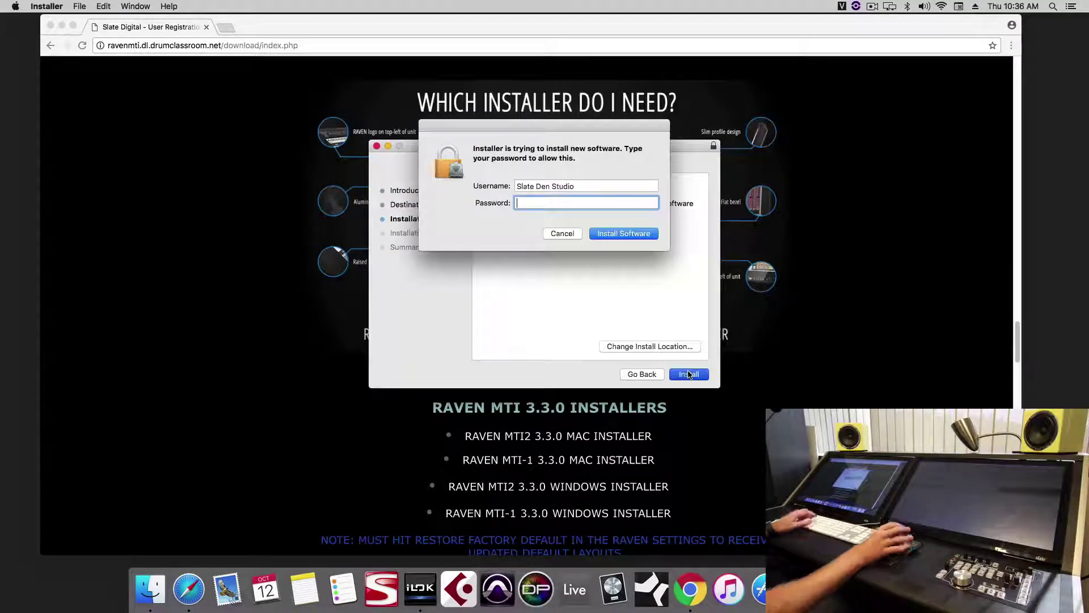
{"action": "key", "text": "Return"}
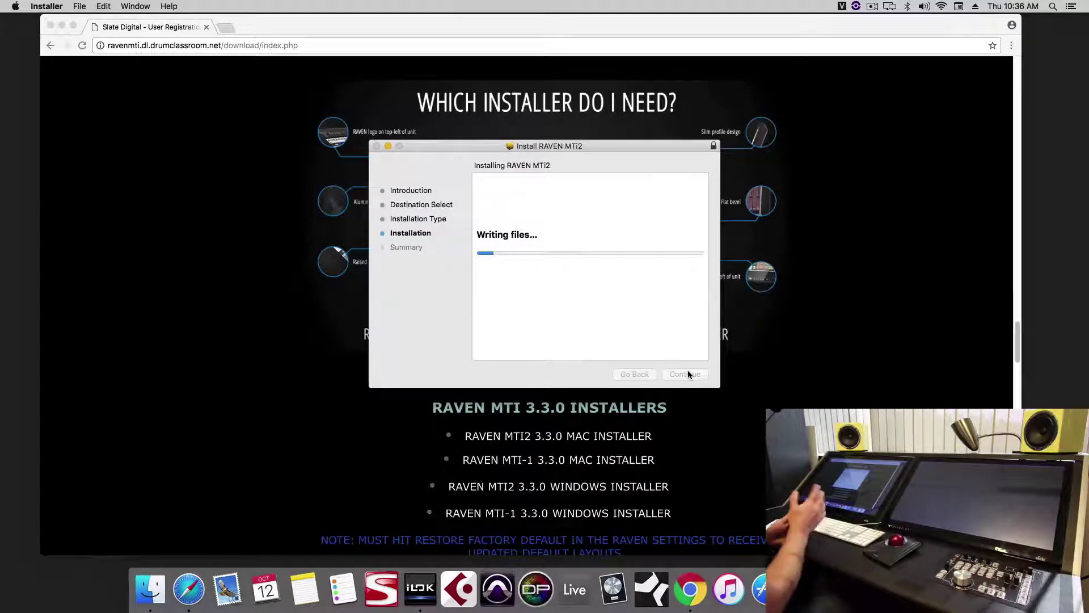
{"action": "left_click", "coordinate": [822, 363]}
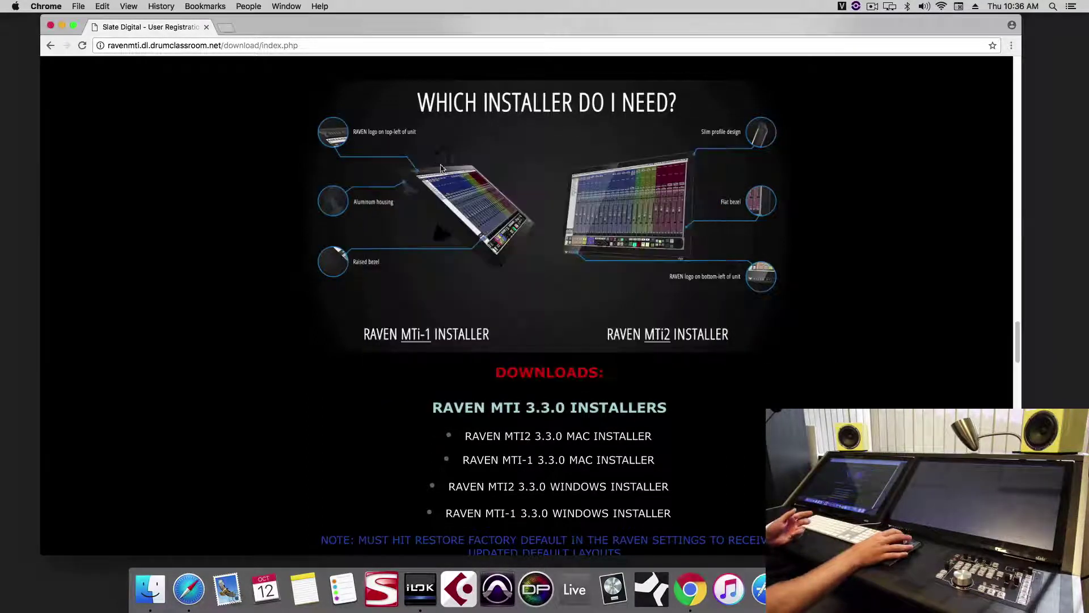
- Open Gmail in a new browser tab
{"action": "left_click", "coordinate": [226, 27]}
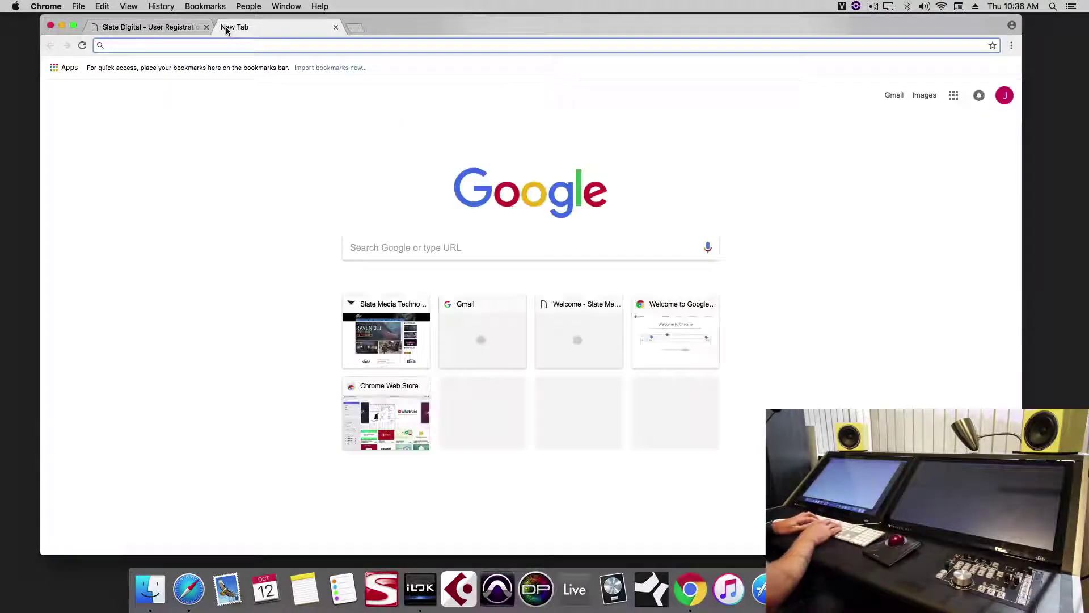
{"action": "type", "text": "google.com/mail/u/0/#inbox"}
{"action": "key", "text": "Return"}
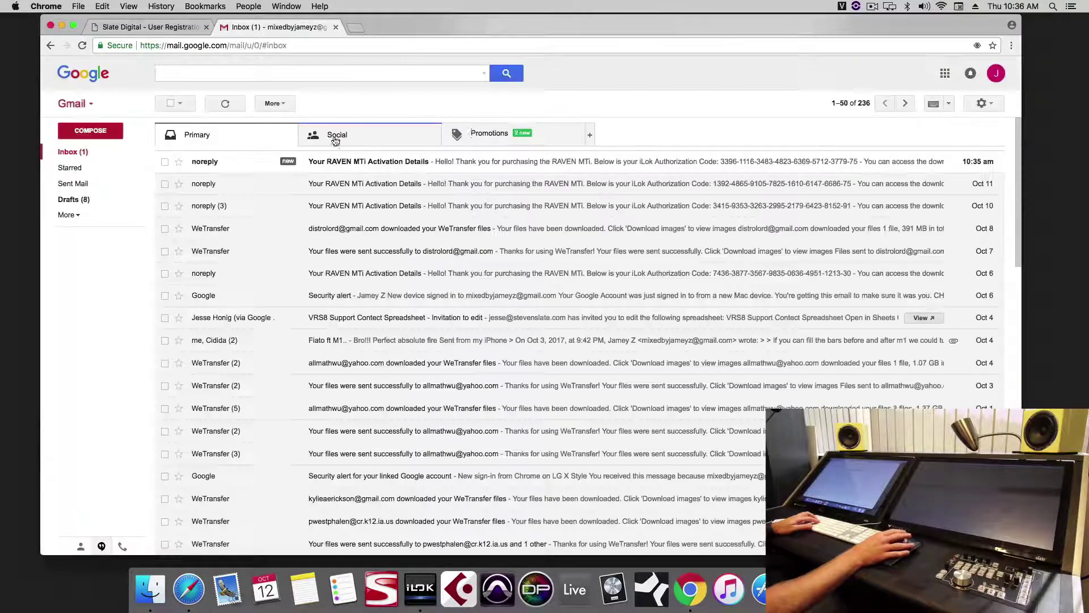
- Select the iLok authorization code in the RAVEN MTi Activation Details email and launch iLok License Manager
{"action": "left_click", "coordinate": [332, 154]}
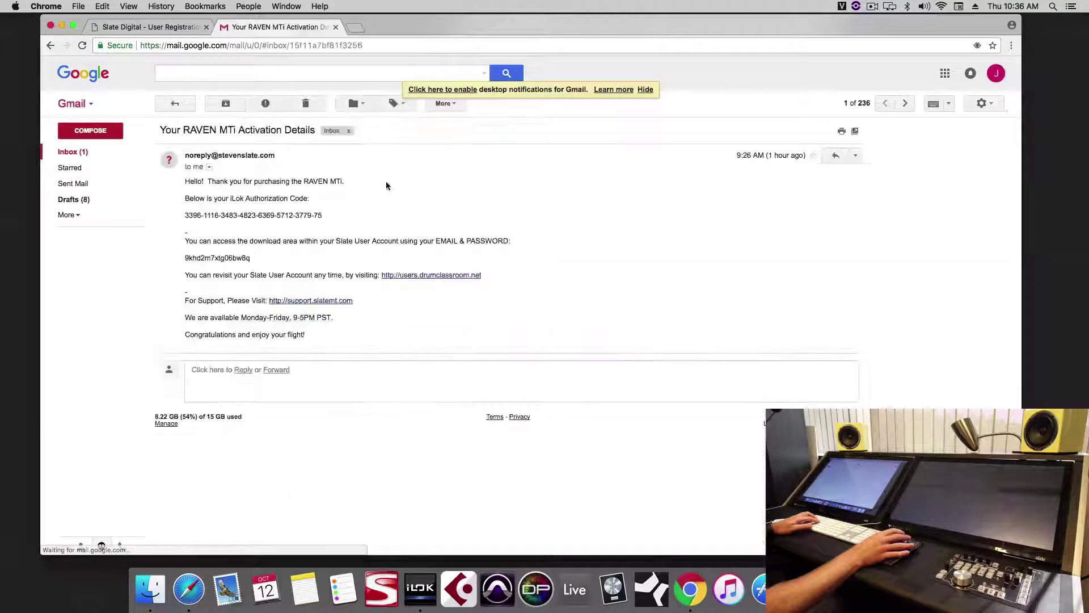
{"action": "triple_click", "coordinate": [319, 217]}
{"action": "key", "text": "super+c"}
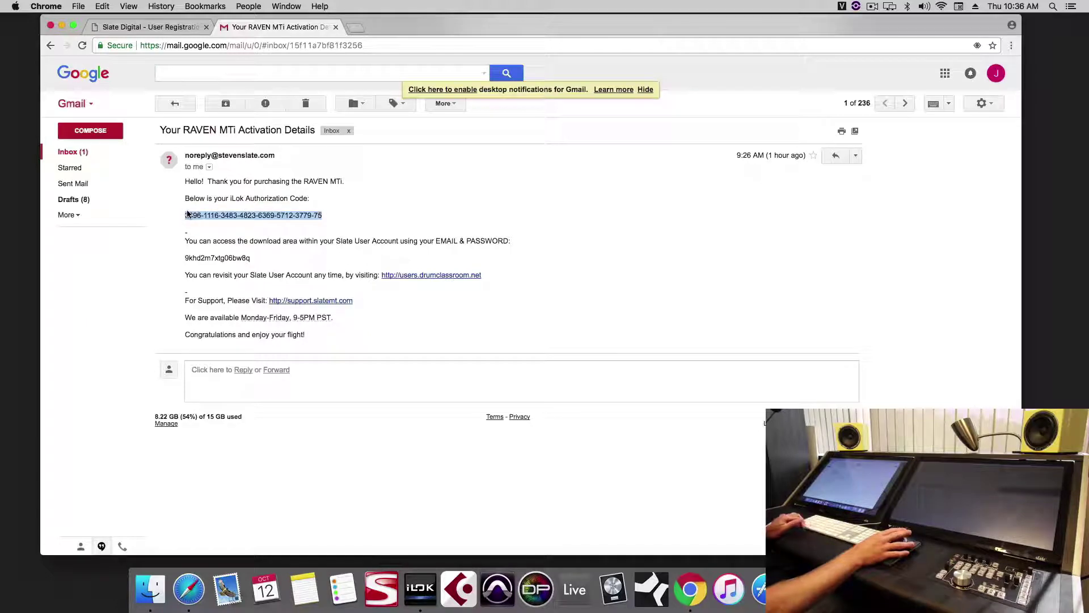
{"action": "left_click", "coordinate": [420, 588]}
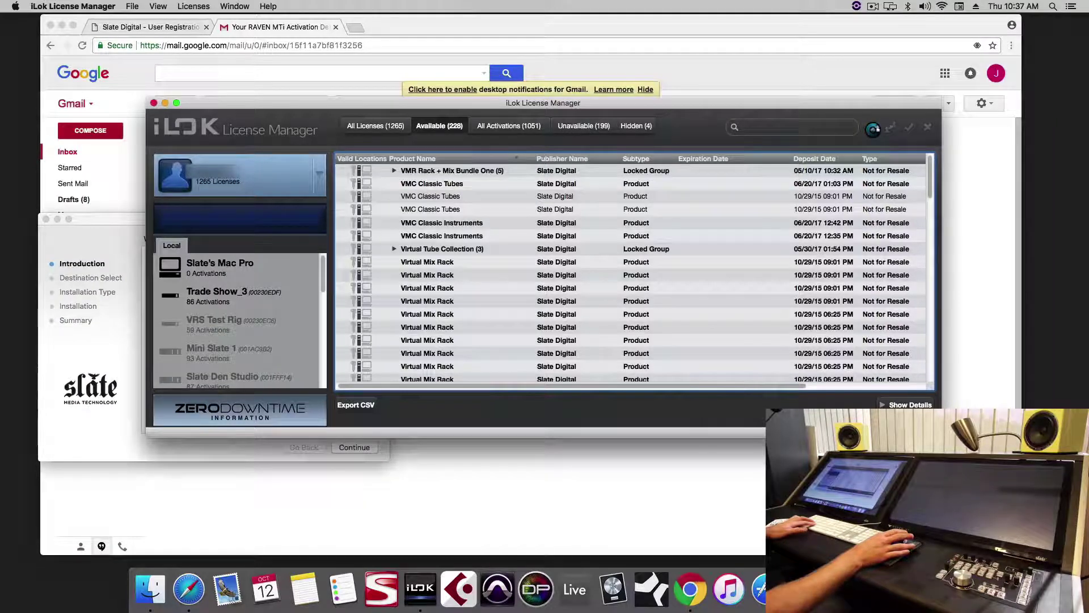
- Redeem the pasted authorization code and activate the licence on the Trade Show_3 iLok
{"action": "left_click", "coordinate": [874, 129]}
{"action": "key", "text": "super+v"}
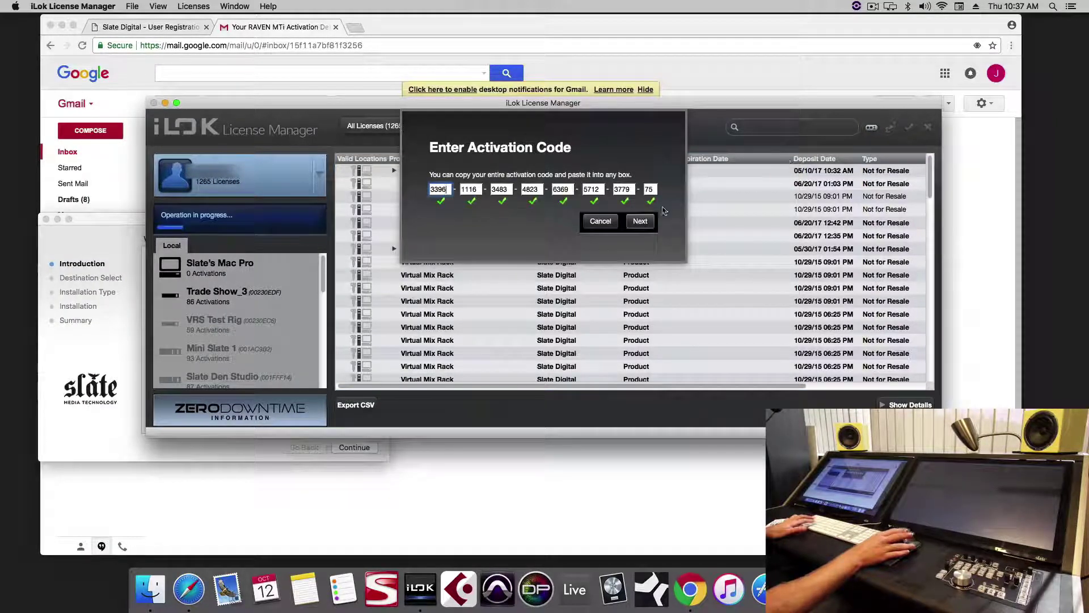
{"action": "left_click", "coordinate": [640, 221]}
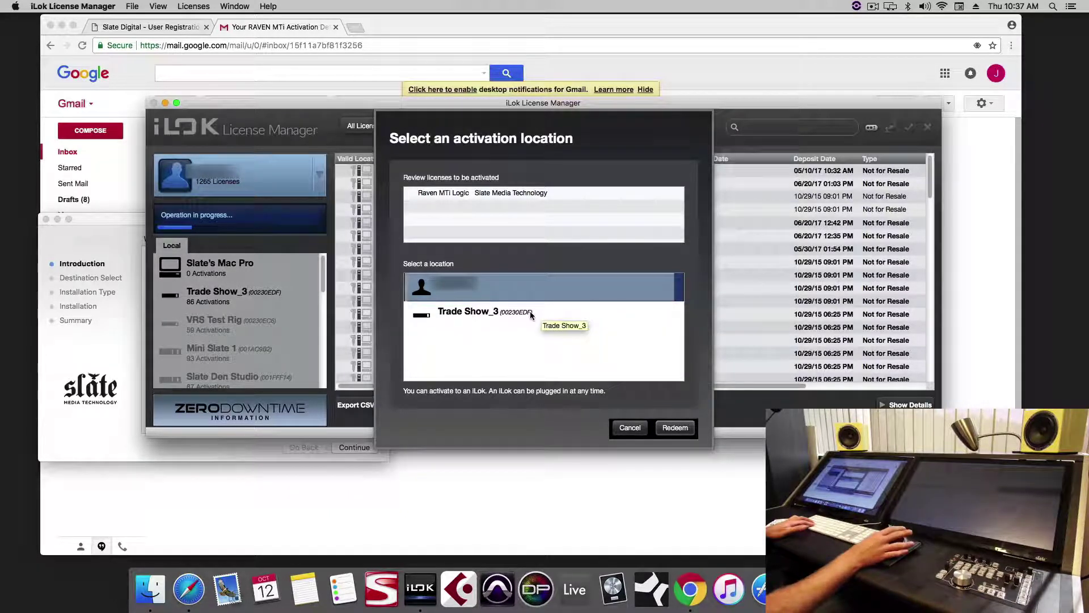
{"action": "left_click", "coordinate": [496, 315]}
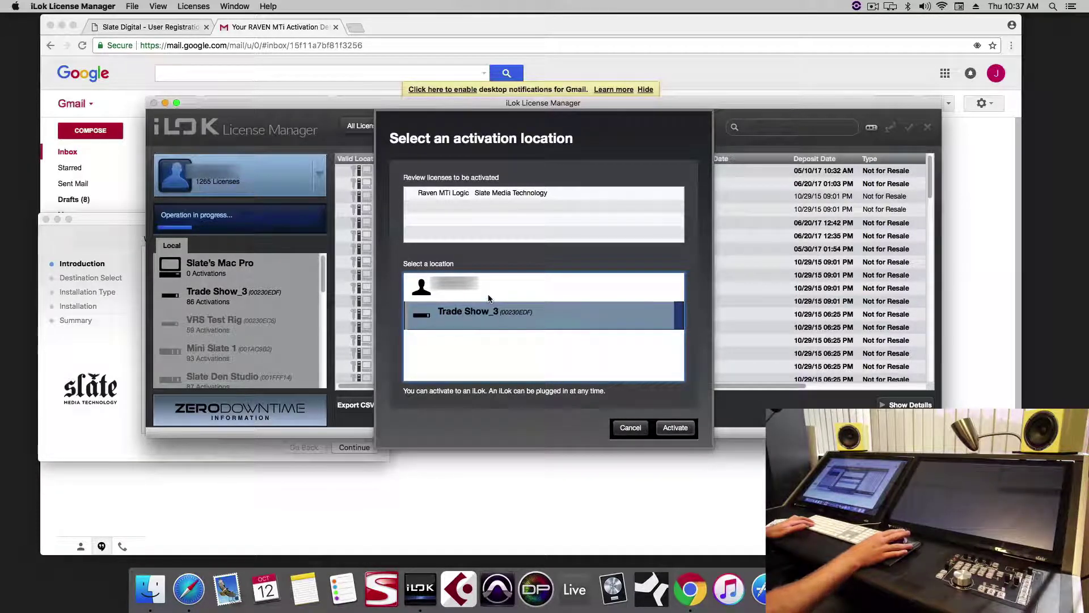
{"action": "left_click", "coordinate": [676, 425]}
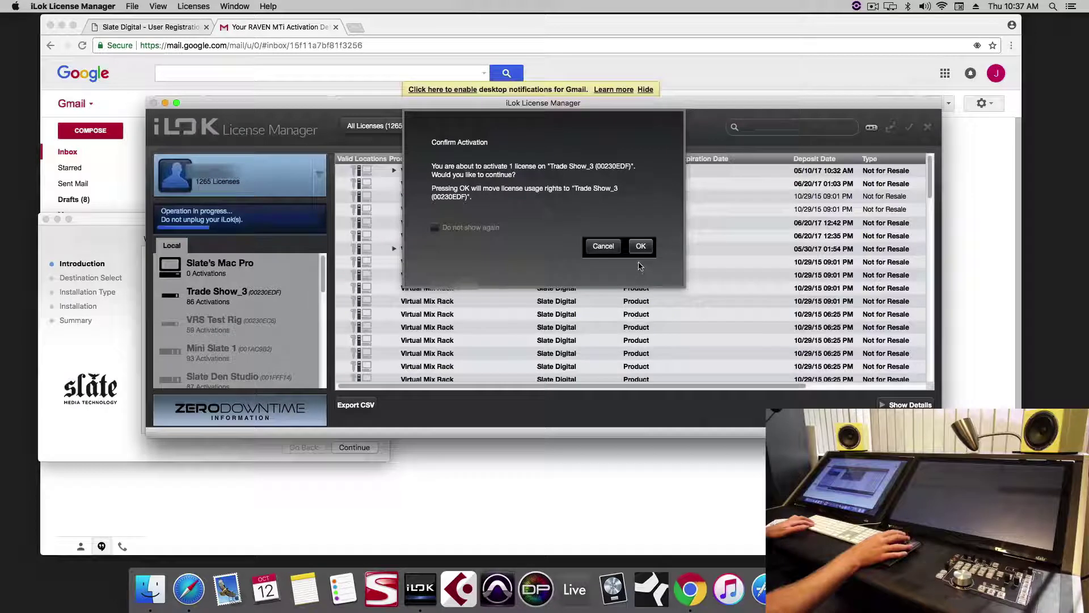
{"action": "left_click", "coordinate": [641, 248]}
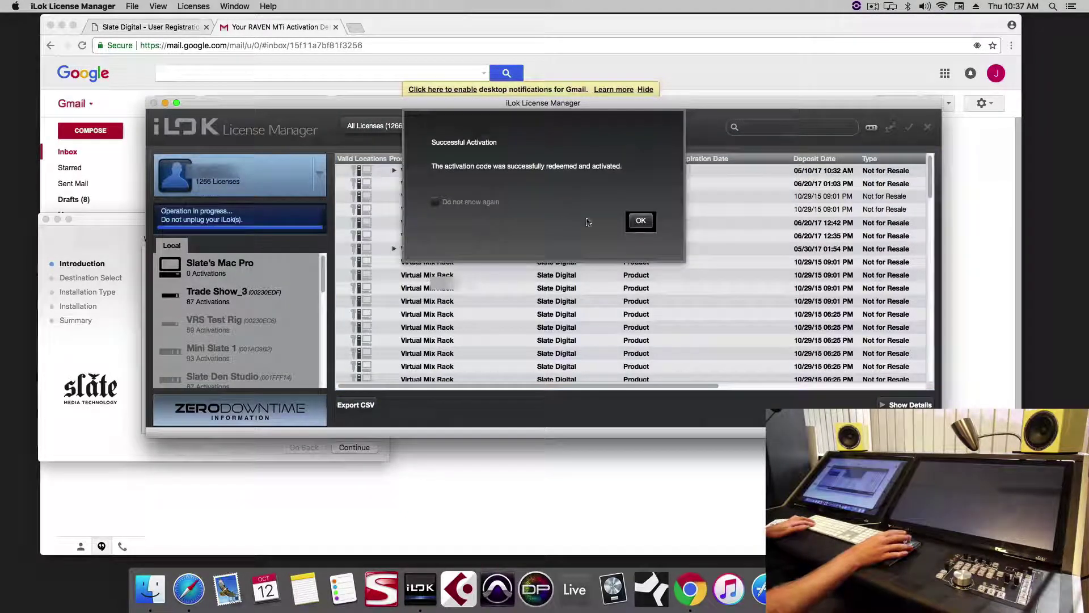
{"action": "left_click", "coordinate": [640, 222]}
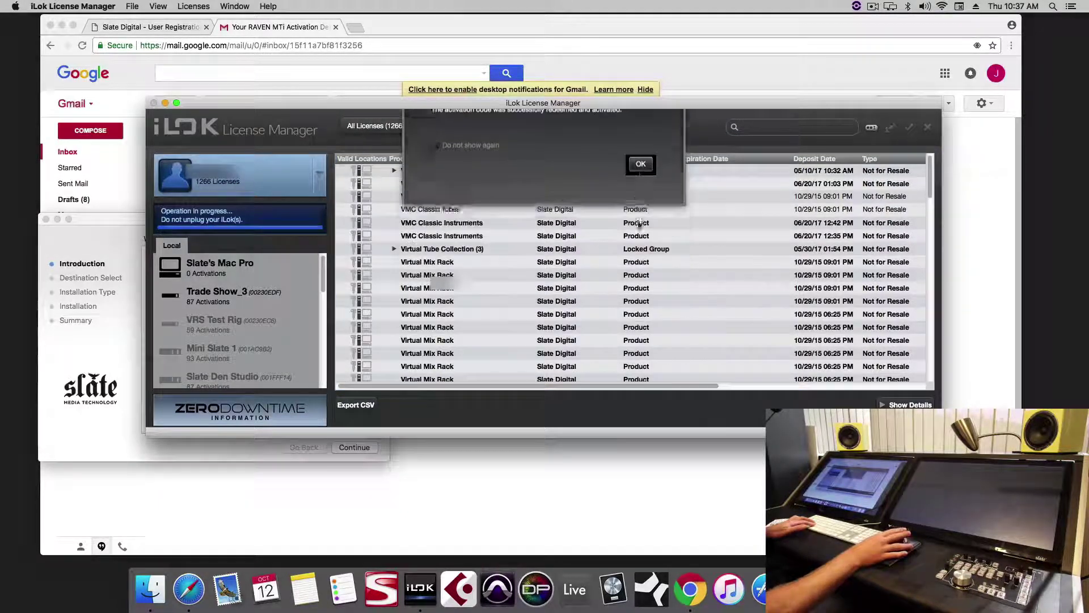
- Check for application updates, confirm version 3.1.7.899 is current, and bring up the UPDD installer
{"action": "left_click", "coordinate": [86, 6]}
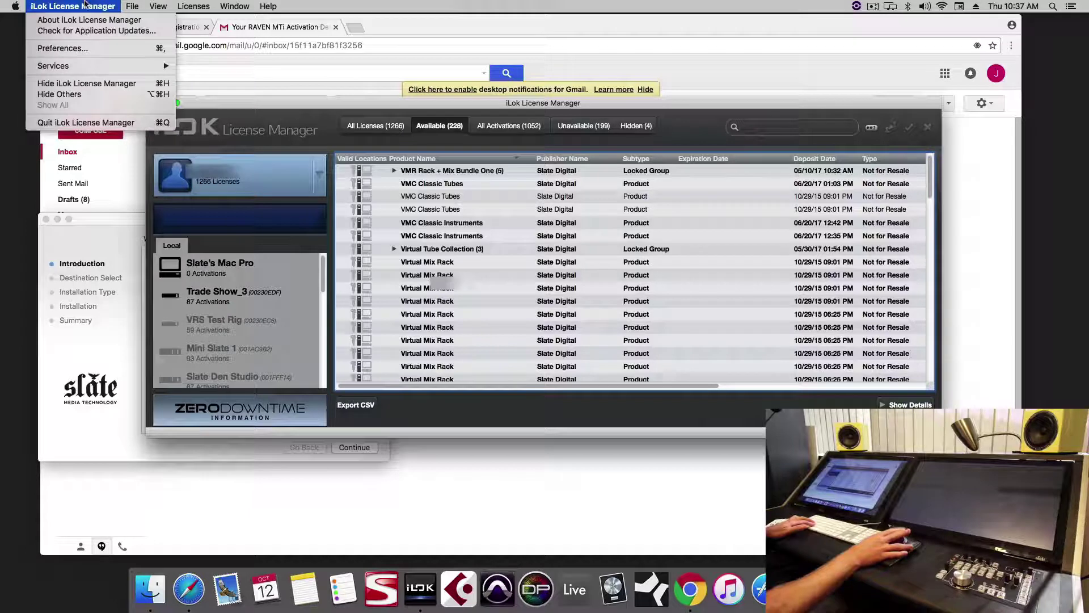
{"action": "left_click", "coordinate": [92, 31]}
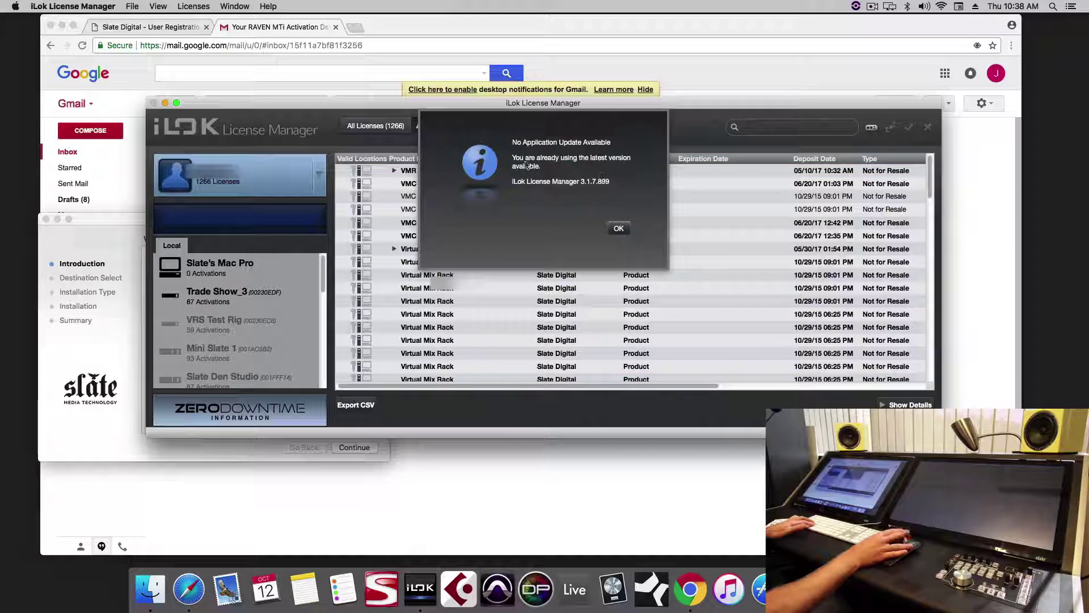
{"action": "left_click", "coordinate": [617, 227]}
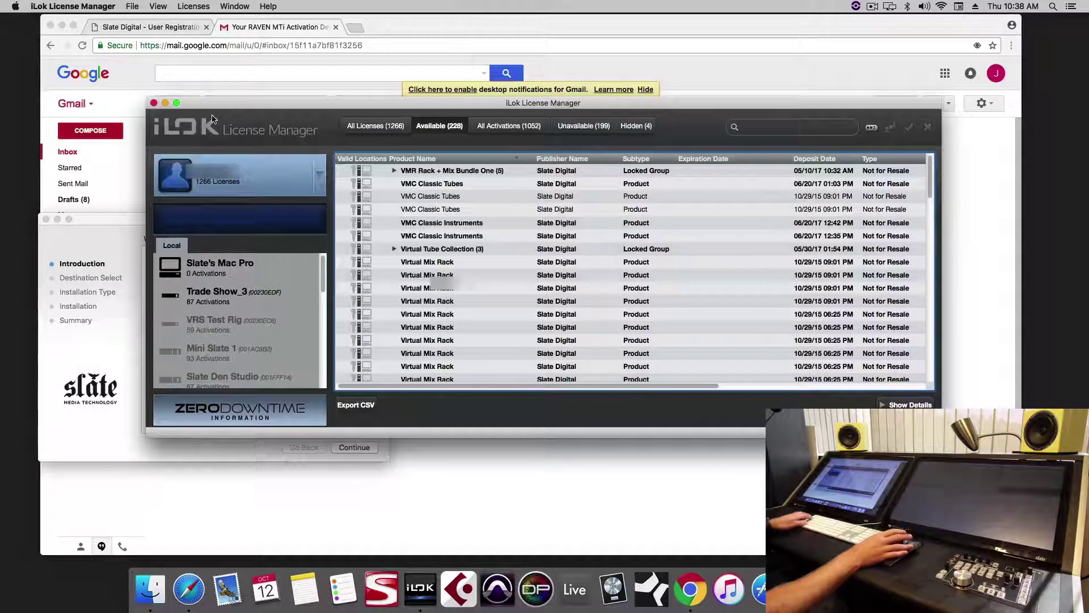
{"action": "left_click", "coordinate": [117, 305]}
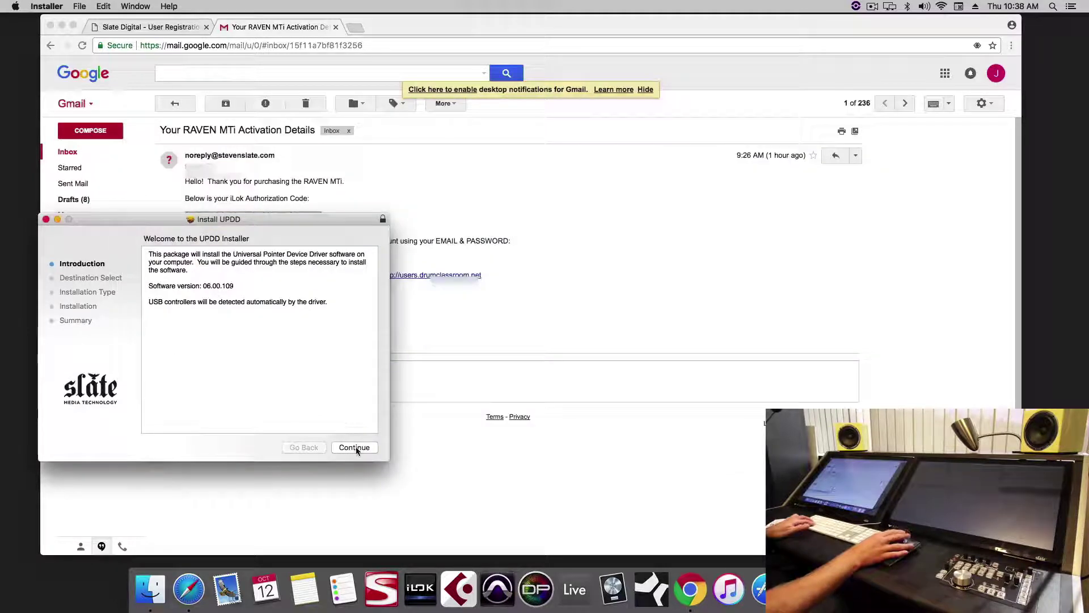
- Complete the UPDD driver installation and close the installer
{"action": "left_click", "coordinate": [354, 447]}
{"action": "left_click", "coordinate": [355, 447]}
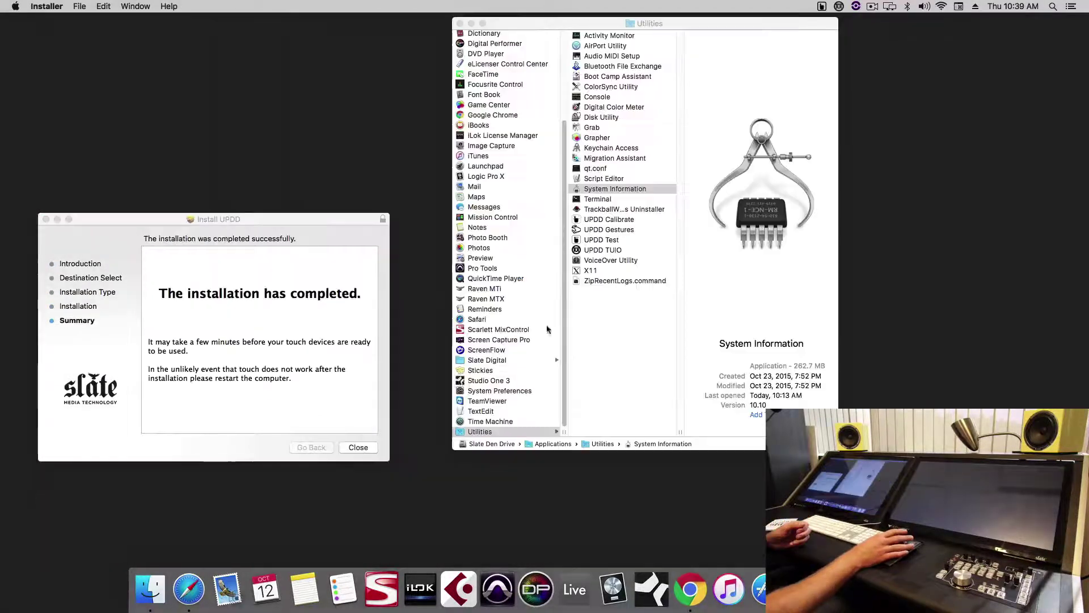
{"action": "left_click", "coordinate": [371, 446]}
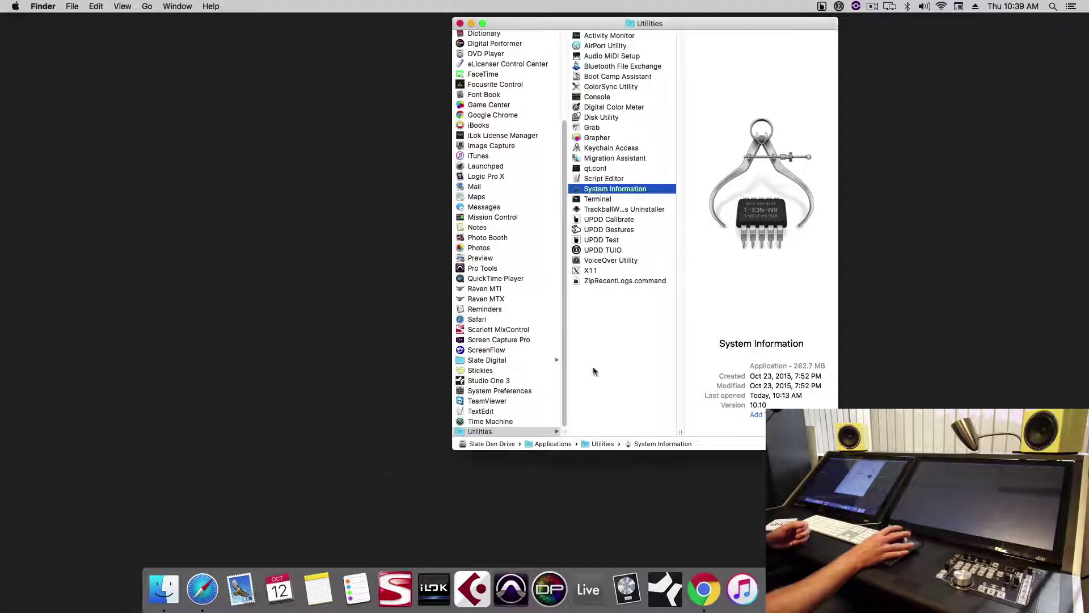
- Verify in UPDD Status that RAVEN Monitor 1 reports OK, then launch System Information
{"action": "left_click", "coordinate": [821, 7]}
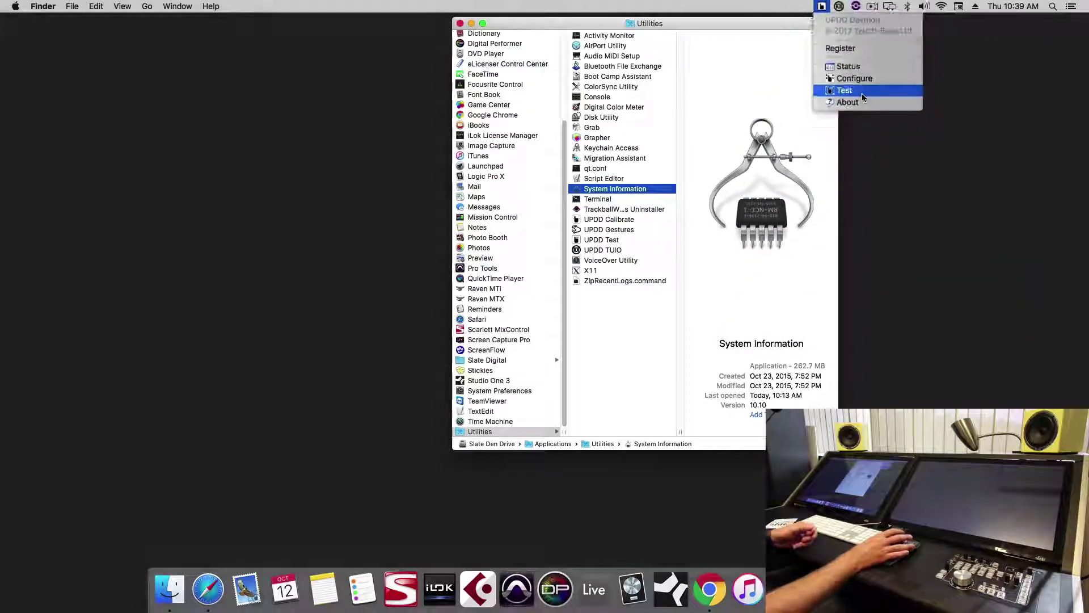
{"action": "left_click", "coordinate": [860, 75]}
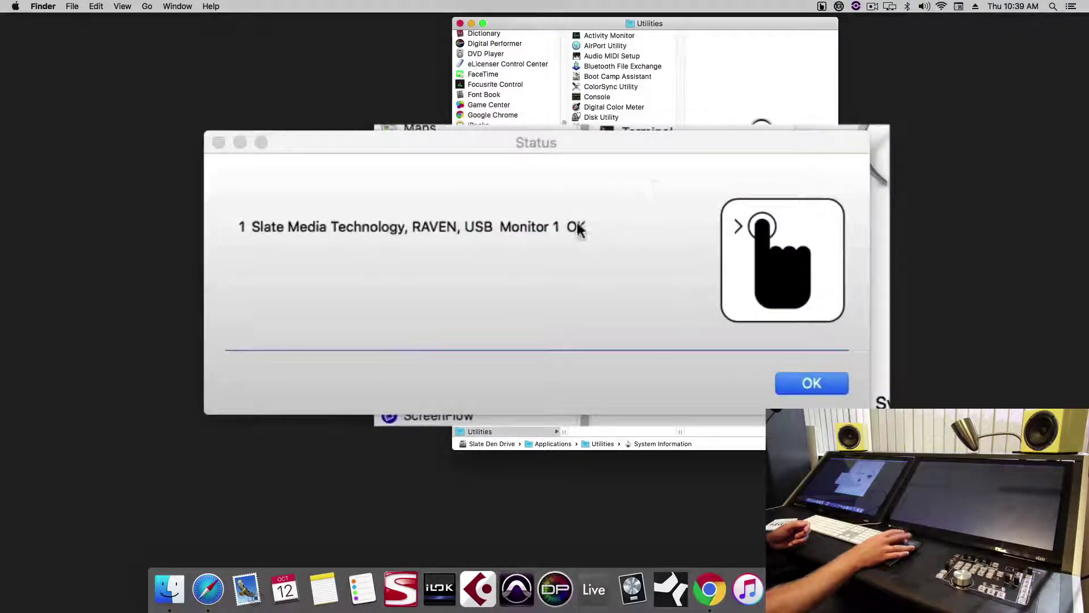
{"action": "left_click", "coordinate": [577, 227]}
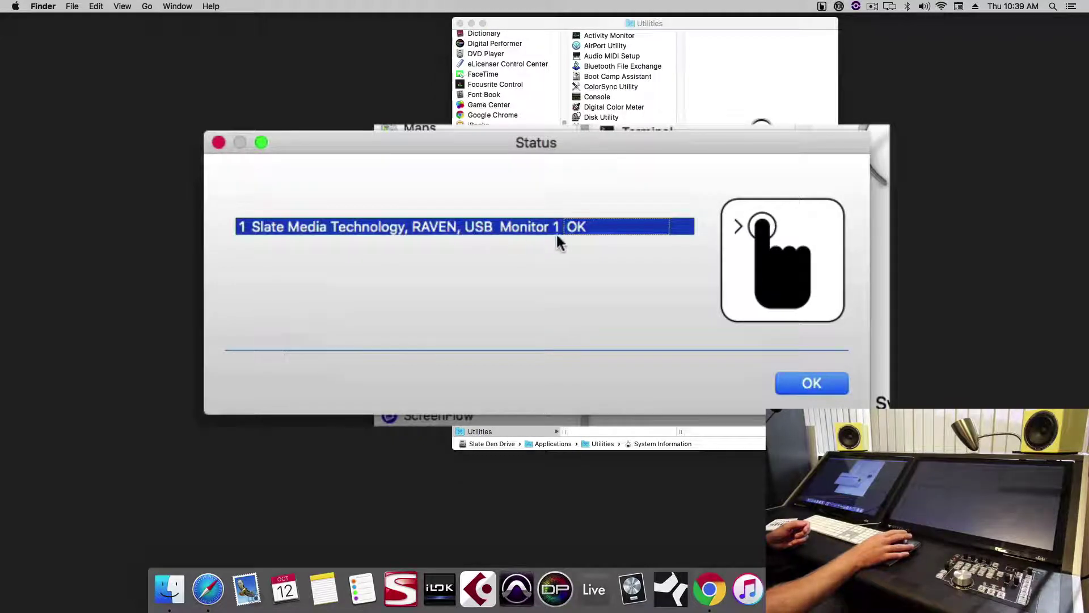
{"action": "left_click", "coordinate": [600, 228]}
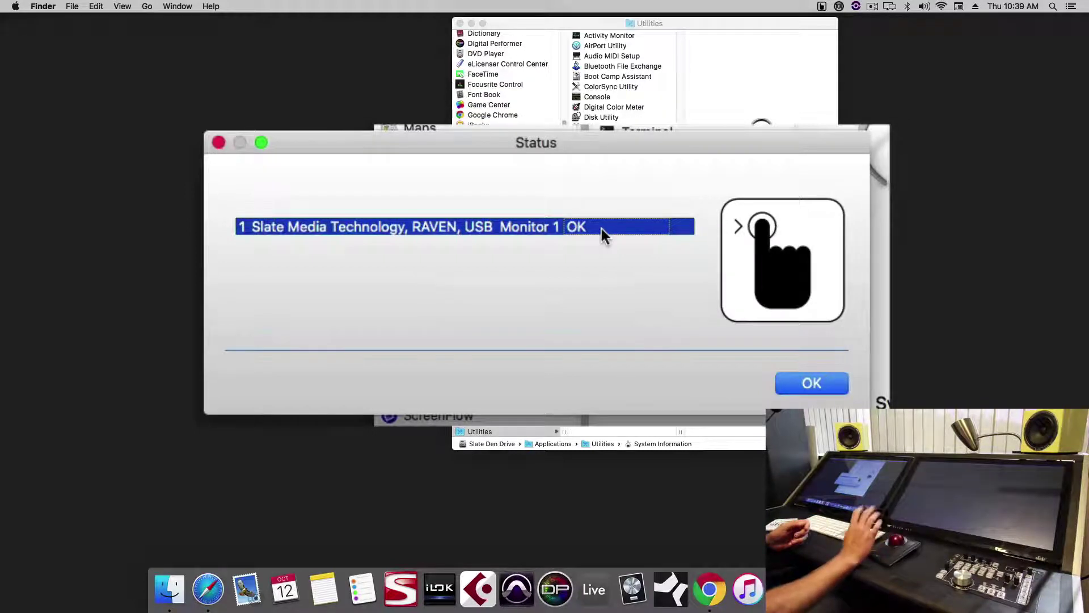
{"action": "left_click", "coordinate": [811, 383]}
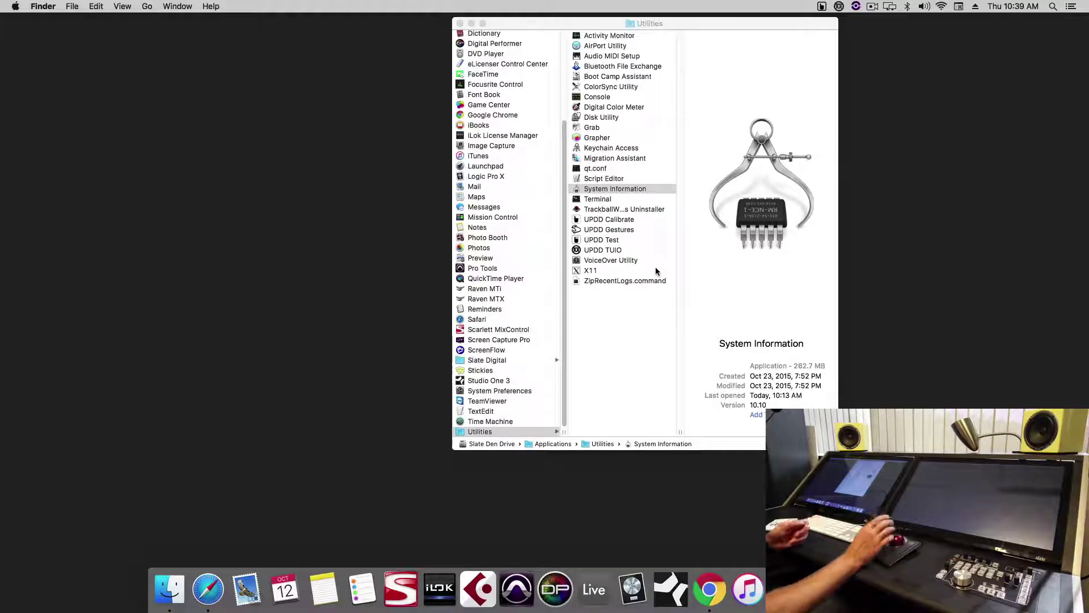
{"action": "double_click", "coordinate": [655, 189]}
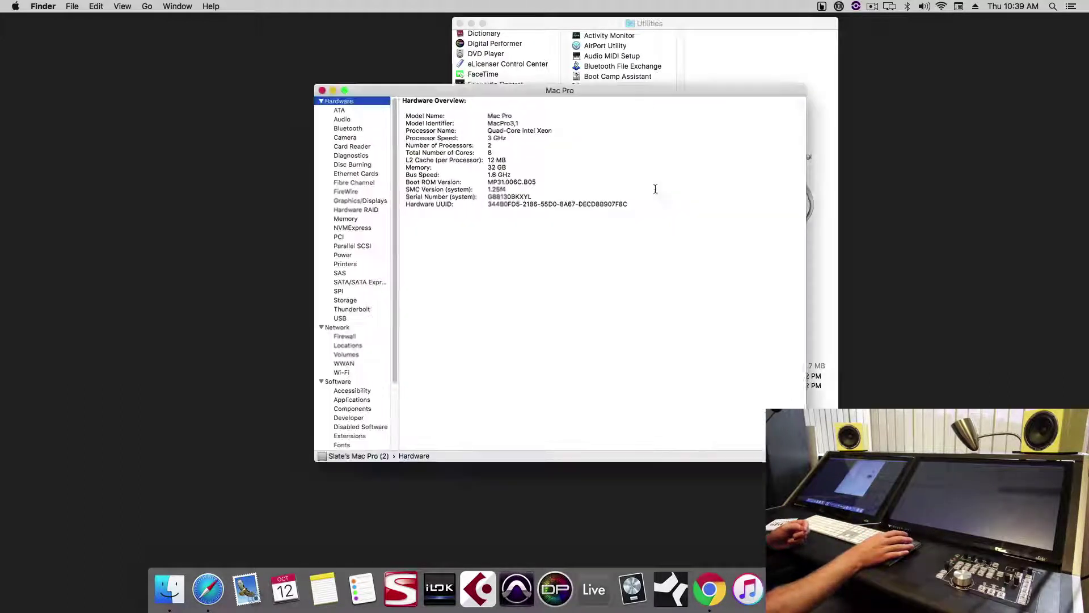
{"action": "left_click", "coordinate": [366, 318]}
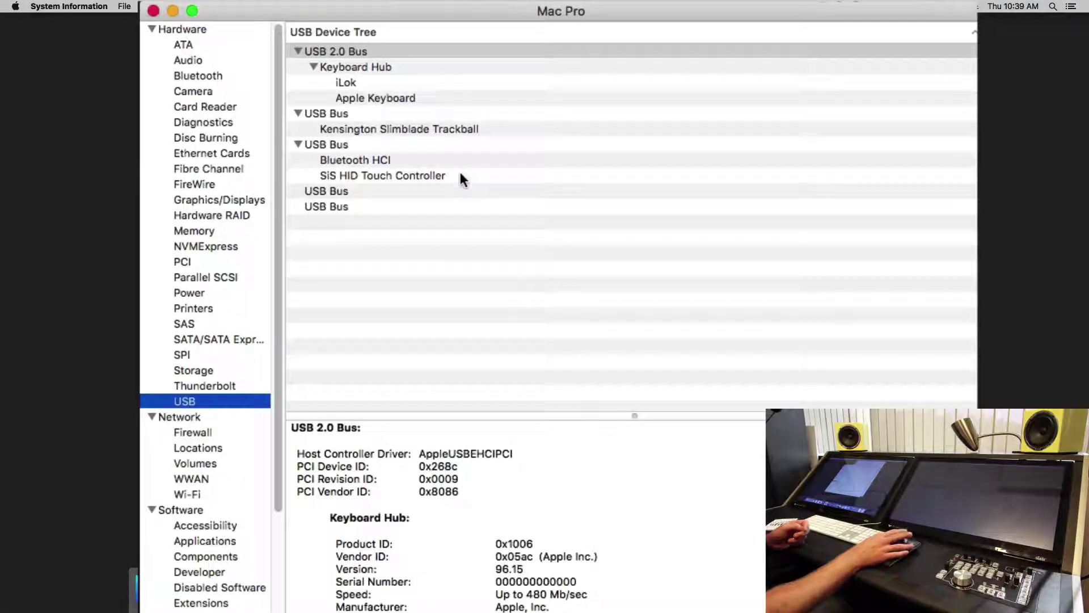
{"action": "left_click", "coordinate": [474, 146]}
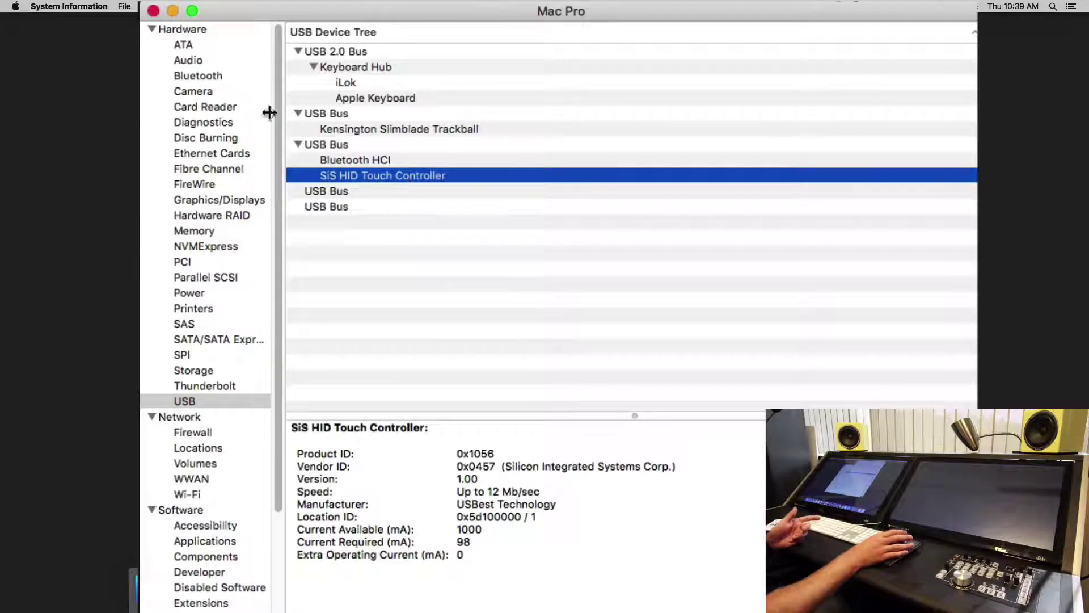
{"action": "left_click", "coordinate": [156, 11]}
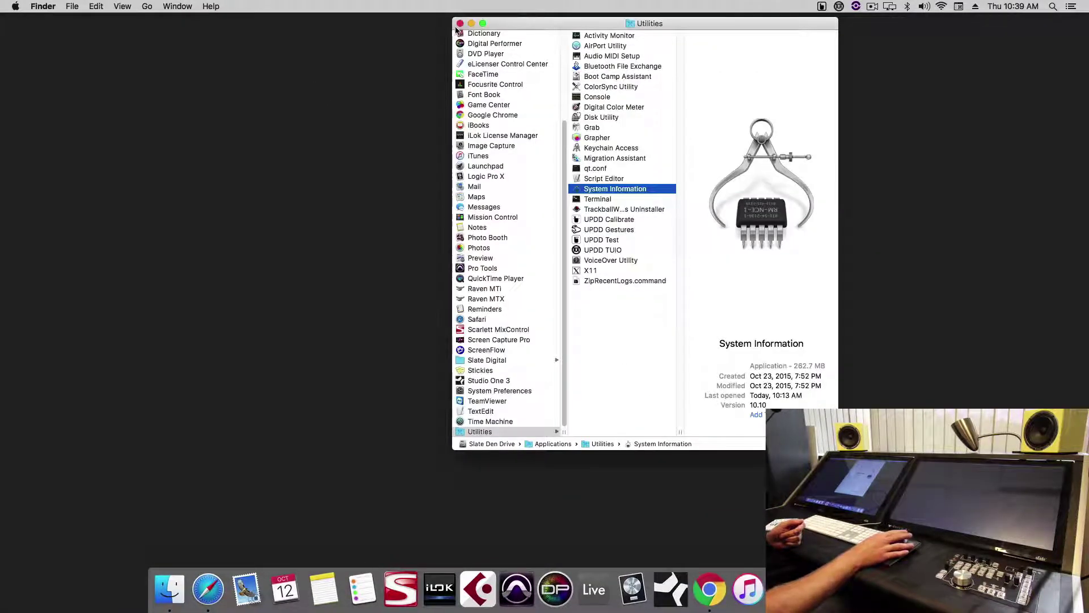
{"action": "left_click", "coordinate": [460, 23]}
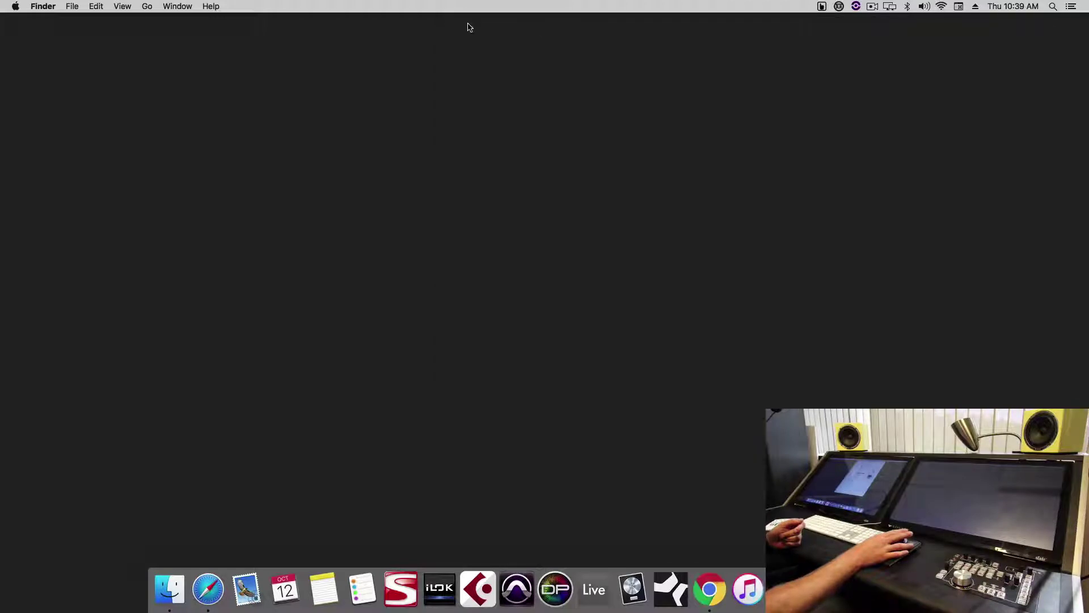
- Configure the touchscreen from the UPDD menu and draw test strokes in the Test window
{"action": "left_click", "coordinate": [820, 6]}
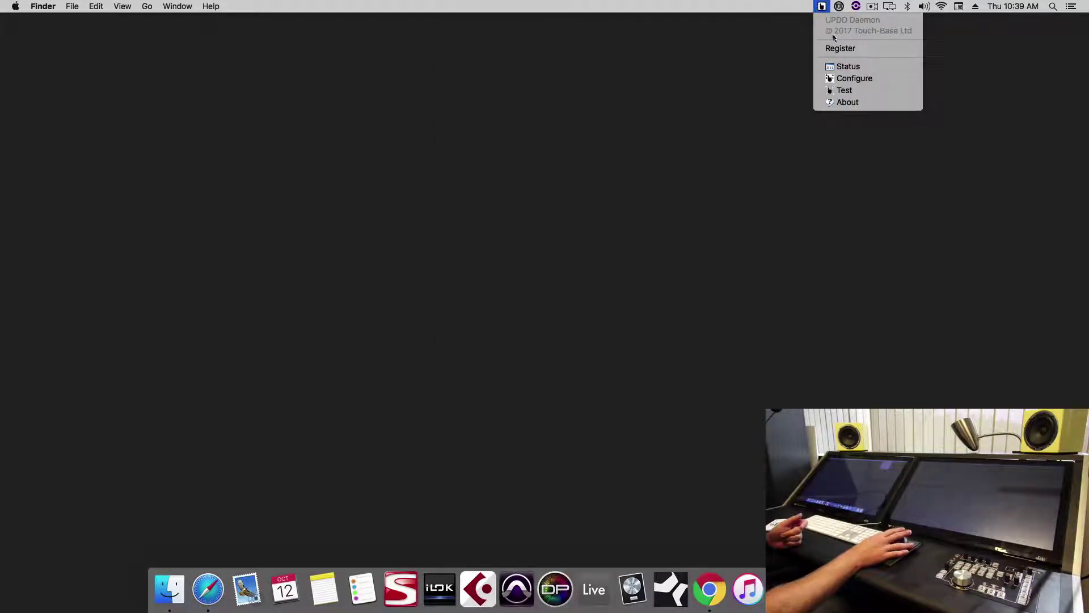
{"action": "left_click", "coordinate": [851, 79]}
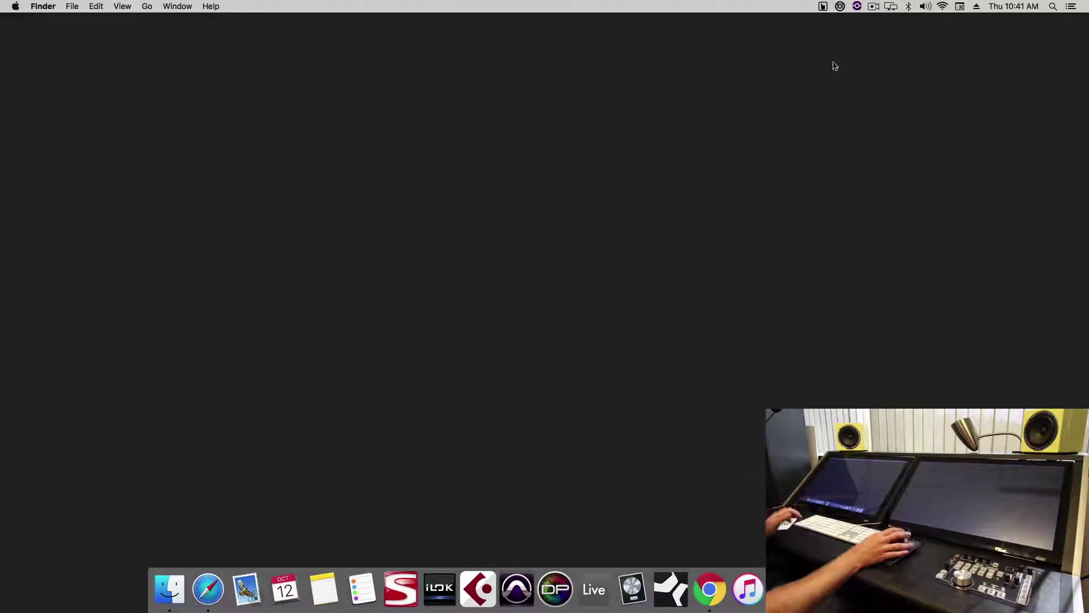
{"action": "left_click", "coordinate": [822, 6]}
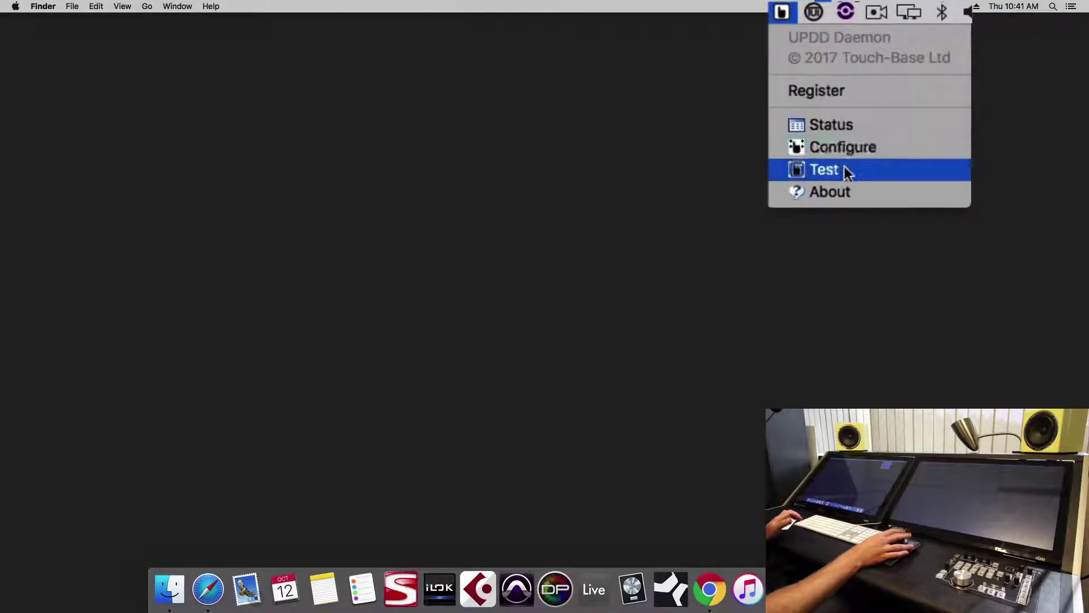
{"action": "left_click", "coordinate": [845, 172]}
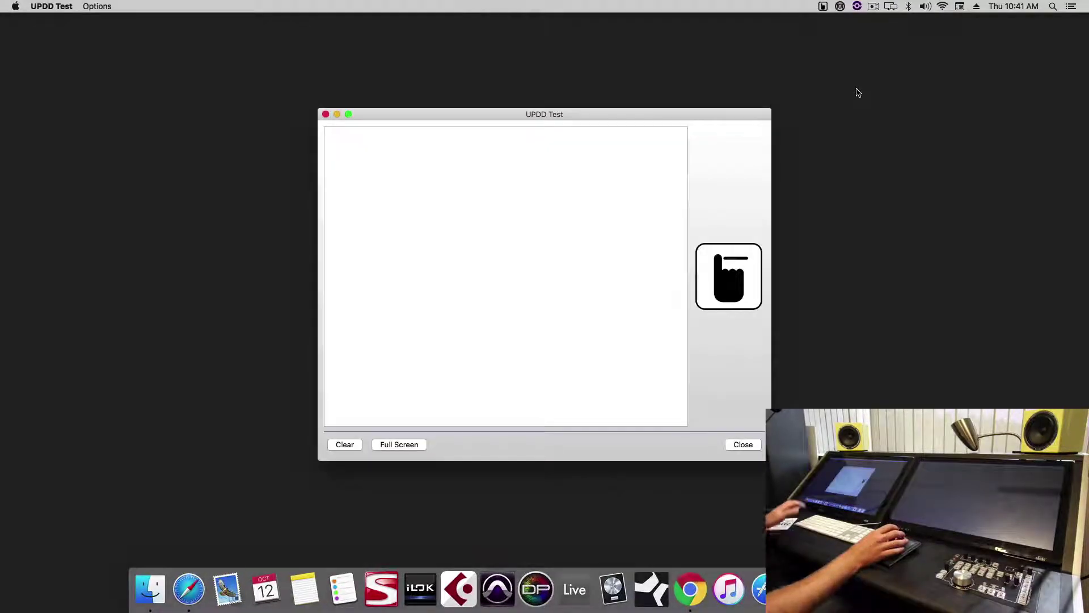
{"action": "mouse_move", "coordinate": [499, 216]}
{"action": "left_mouse_down"}
{"action": "mouse_move", "coordinate": [488, 295]}
{"action": "mouse_move", "coordinate": [352, 357]}
{"action": "mouse_move", "coordinate": [560, 270]}
{"action": "mouse_move", "coordinate": [377, 220]}
{"action": "left_mouse_up"}
{"action": "left_click", "coordinate": [742, 444]}
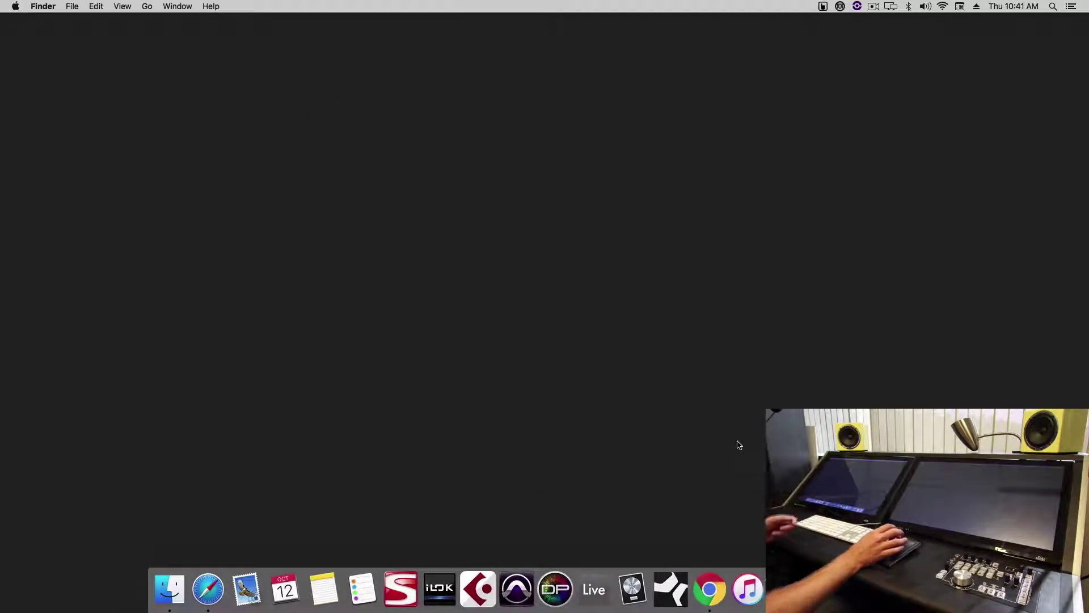
- Save the UPDD TUIO settings with start at login for all users enabled
{"action": "left_click", "coordinate": [840, 7]}
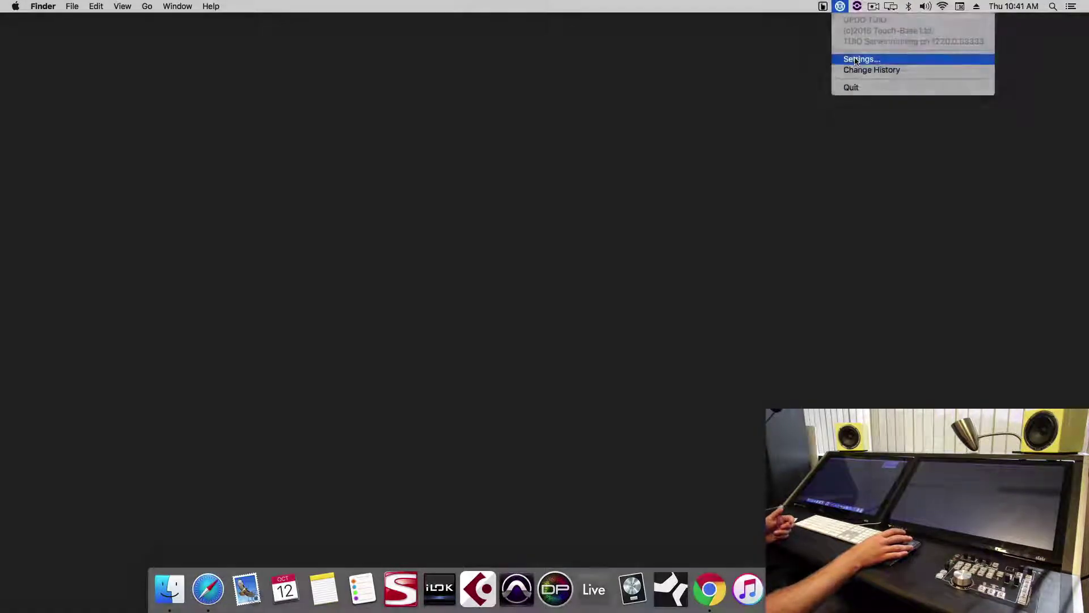
{"action": "left_click", "coordinate": [856, 59]}
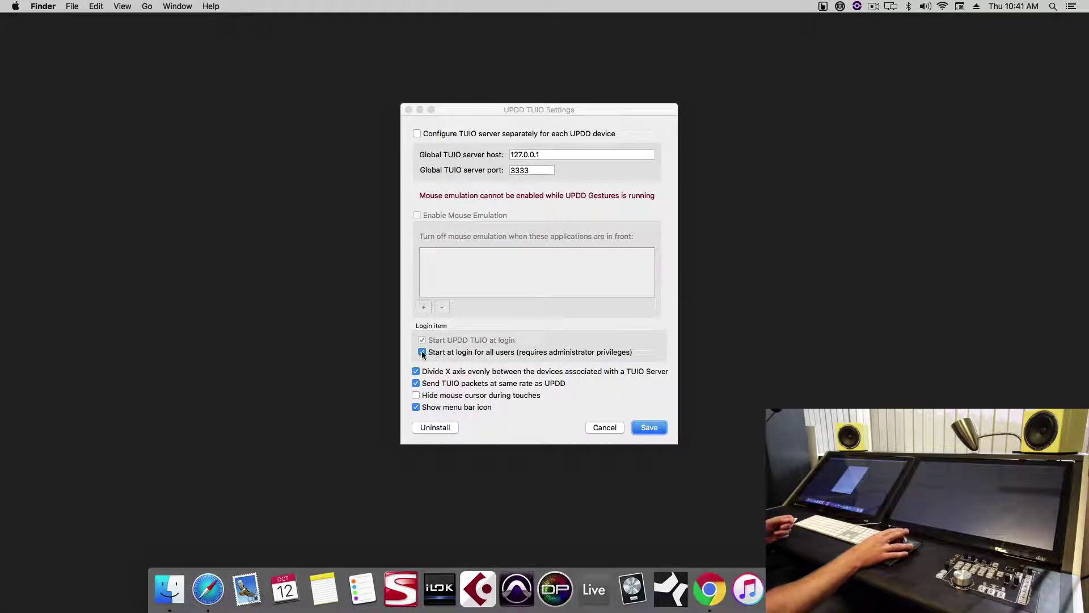
{"action": "left_click", "coordinate": [646, 423]}
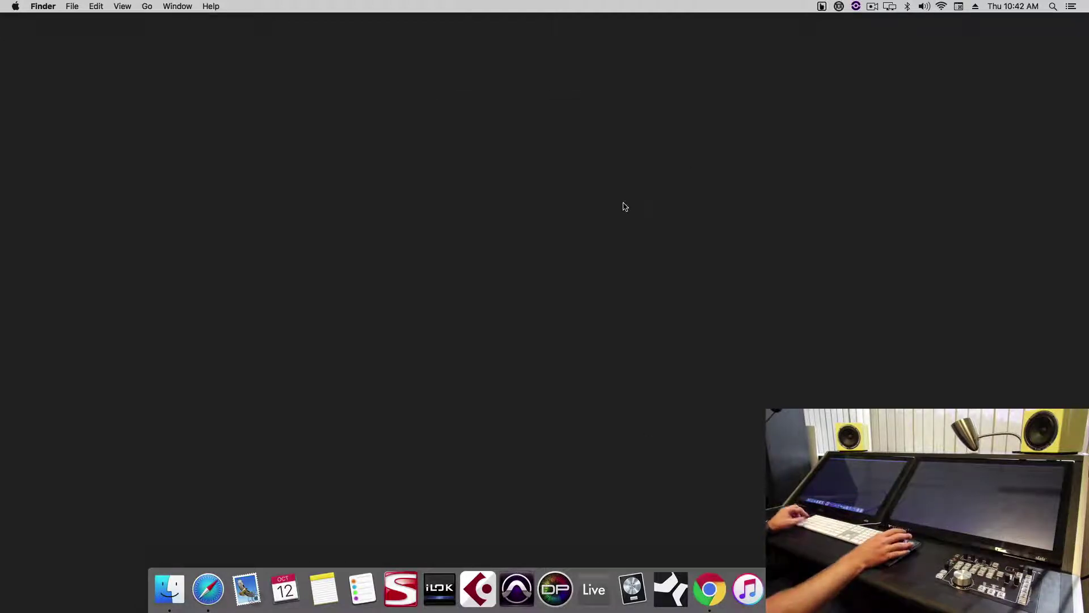
- Add V-Control Pro from Applications to the Dock, set it to Open at Login, and close the window
{"action": "key", "text": "super+shift+a"}
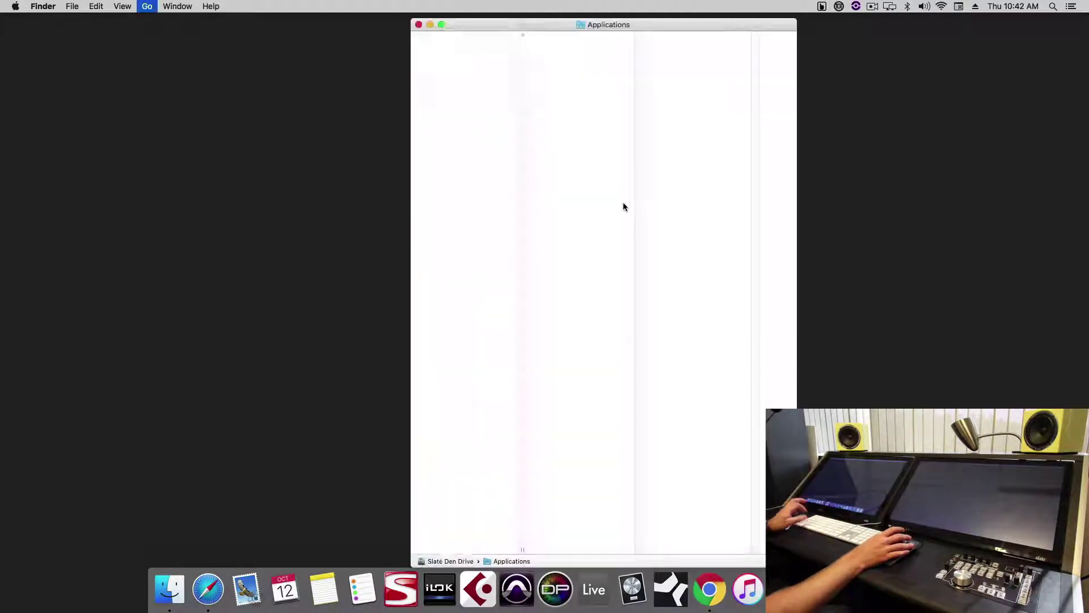
{"action": "key", "text": "v"}
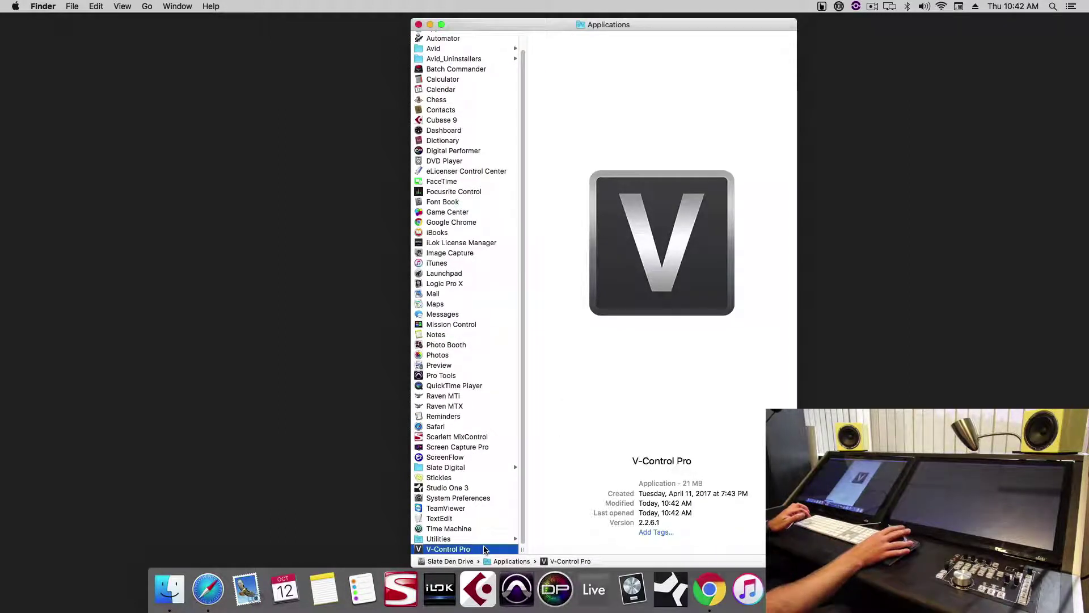
{"action": "left_click_drag", "start_coordinate": [485, 549], "coordinate": [613, 598]}
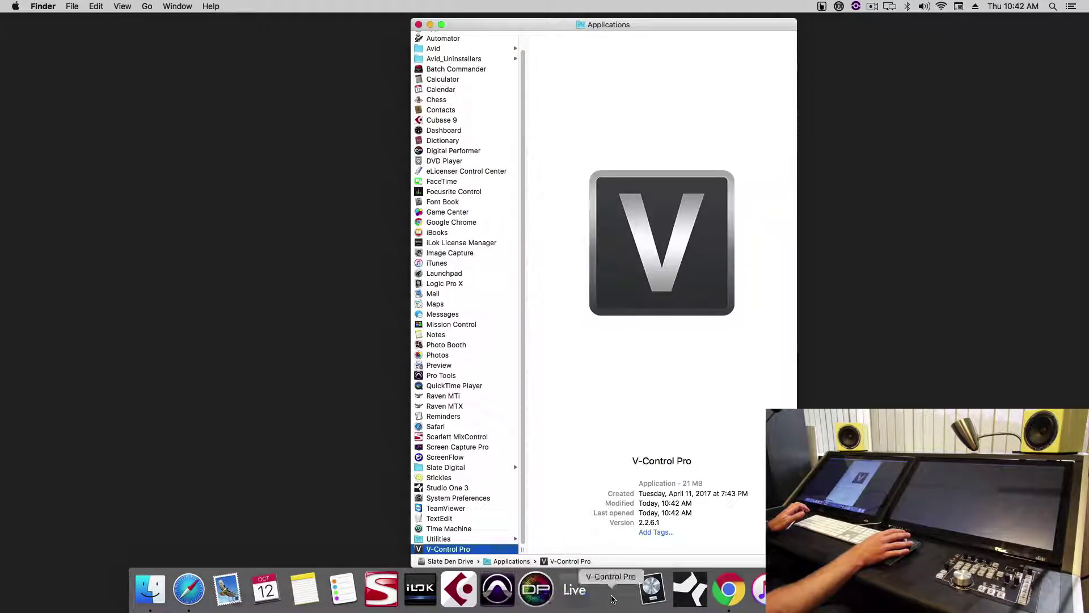
{"action": "right_click", "coordinate": [612, 595]}
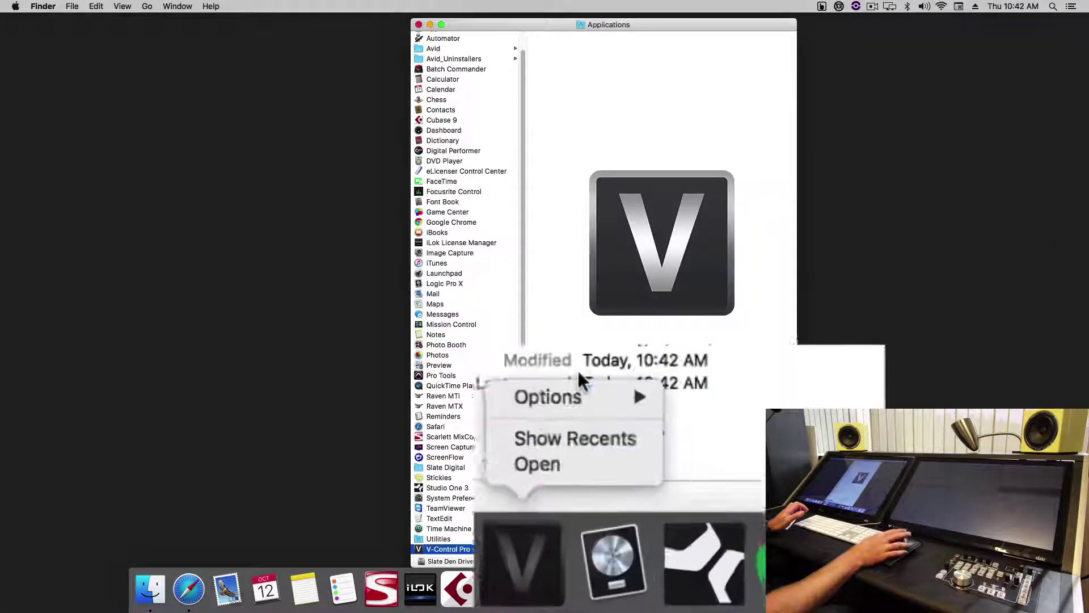
{"action": "mouse_move", "coordinate": [545, 360]}
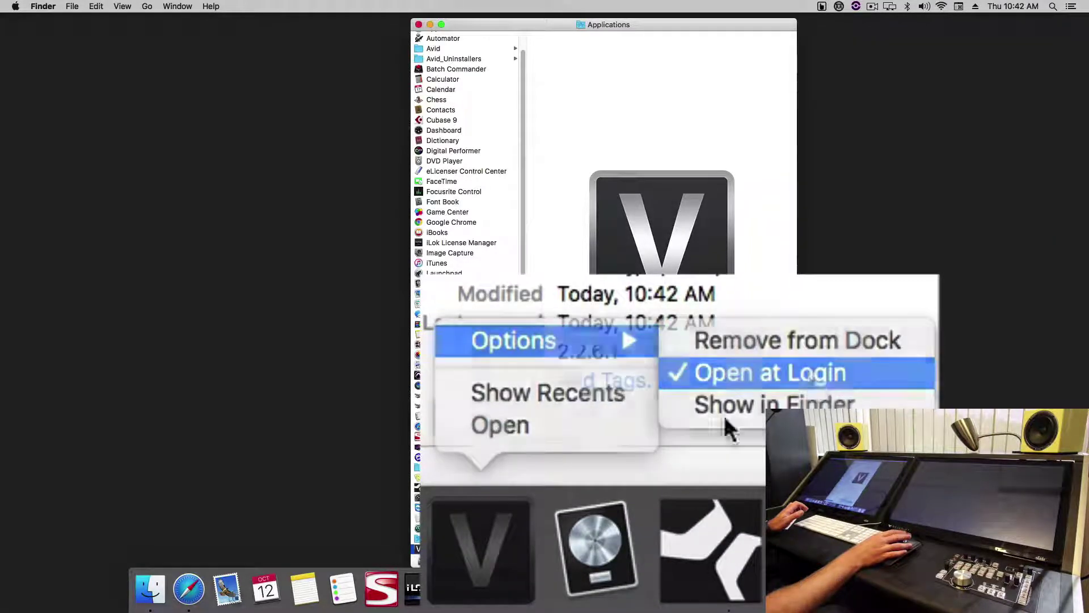
{"action": "right_click", "coordinate": [624, 606]}
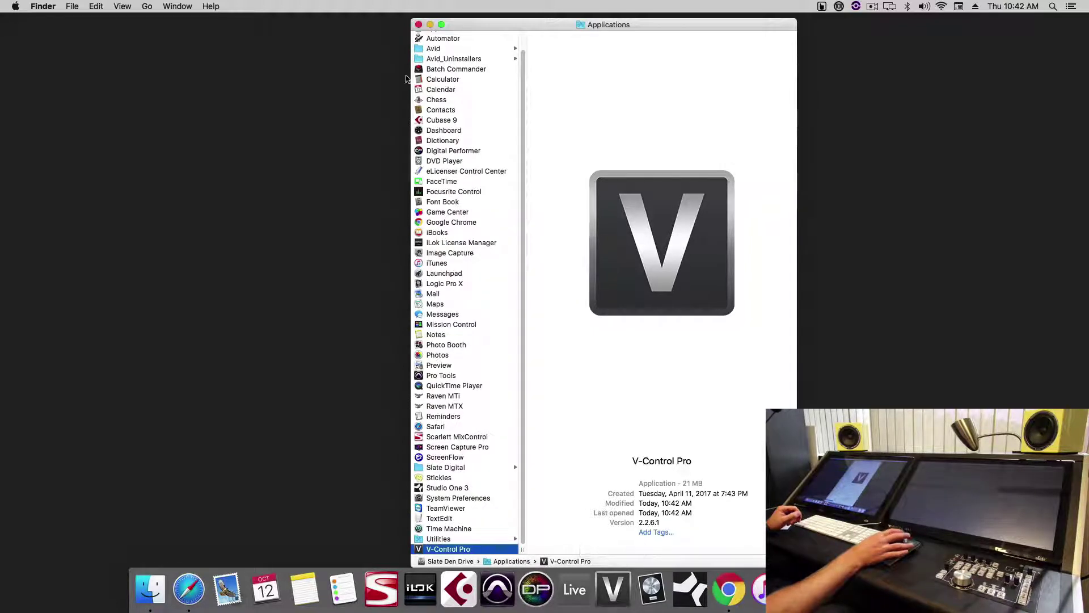
{"action": "left_click", "coordinate": [418, 25]}
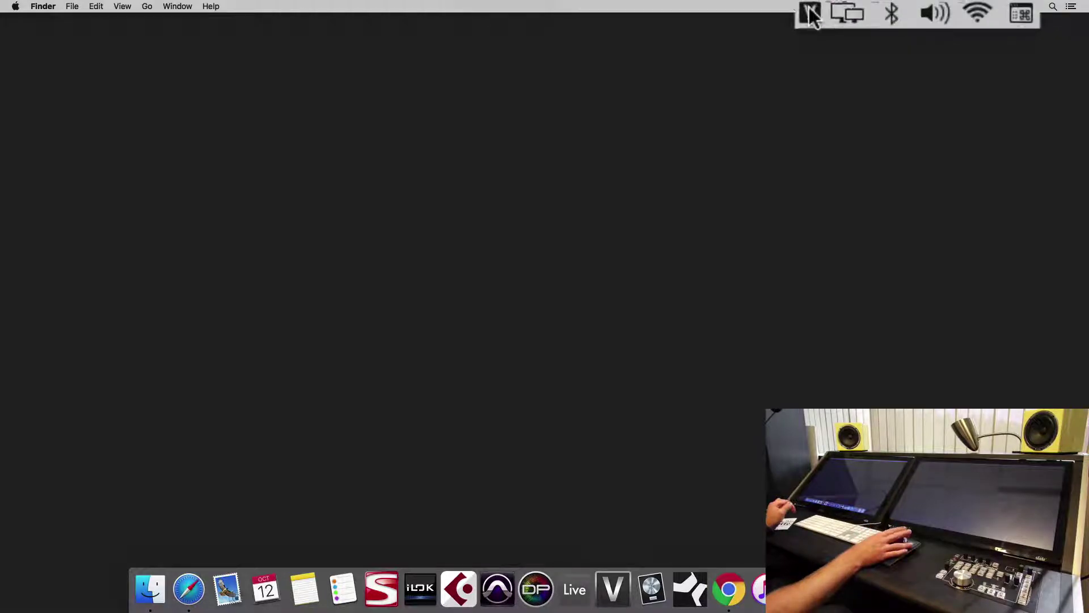
- View V-Control Pro's About Box showing version 2.2.6.1, not licensed, then close it
{"action": "left_click", "coordinate": [832, 12]}
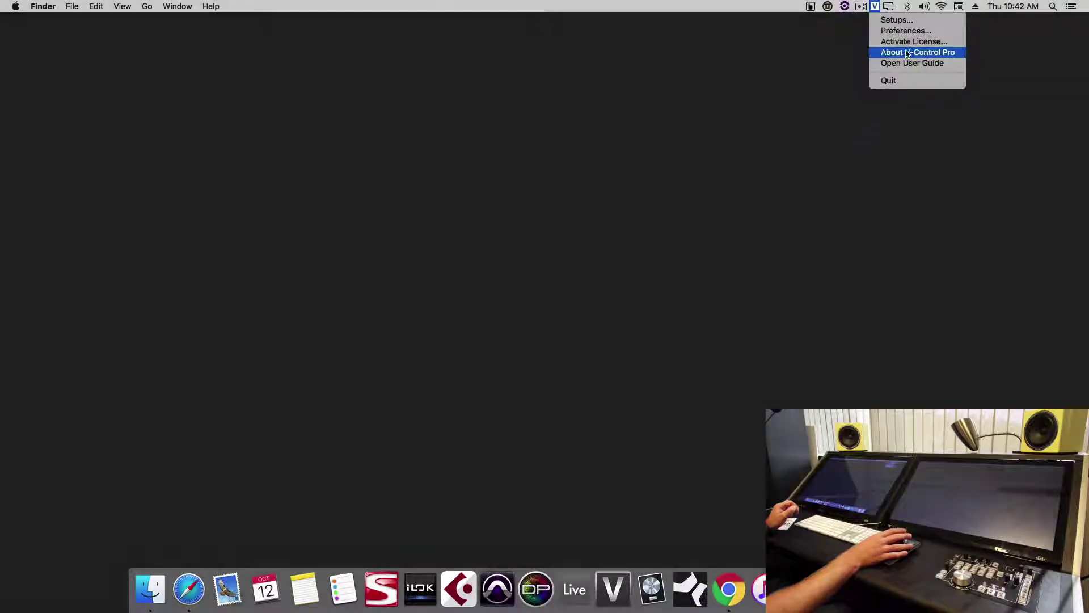
{"action": "left_click", "coordinate": [906, 52]}
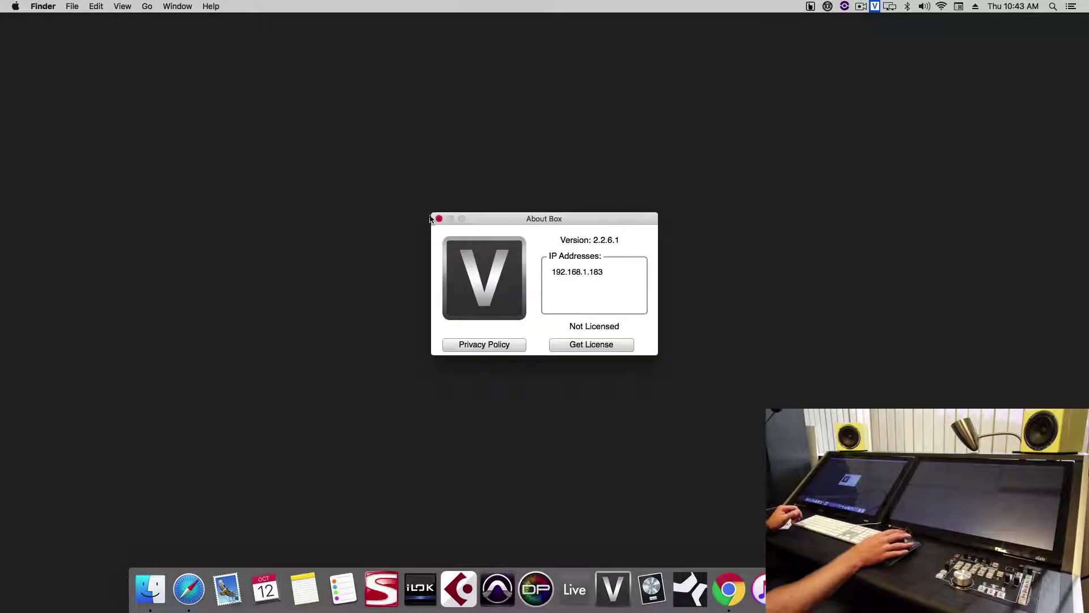
{"action": "left_click", "coordinate": [439, 219]}
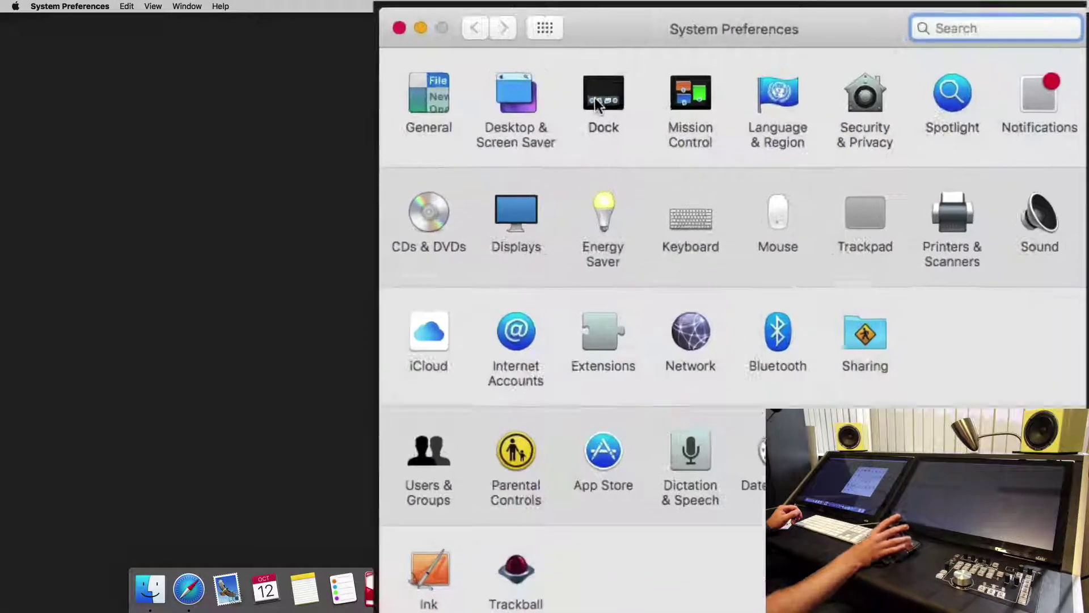
- Turn on 'Automatically hide and show the Dock' in the Dock preferences
{"action": "left_click", "coordinate": [658, 151]}
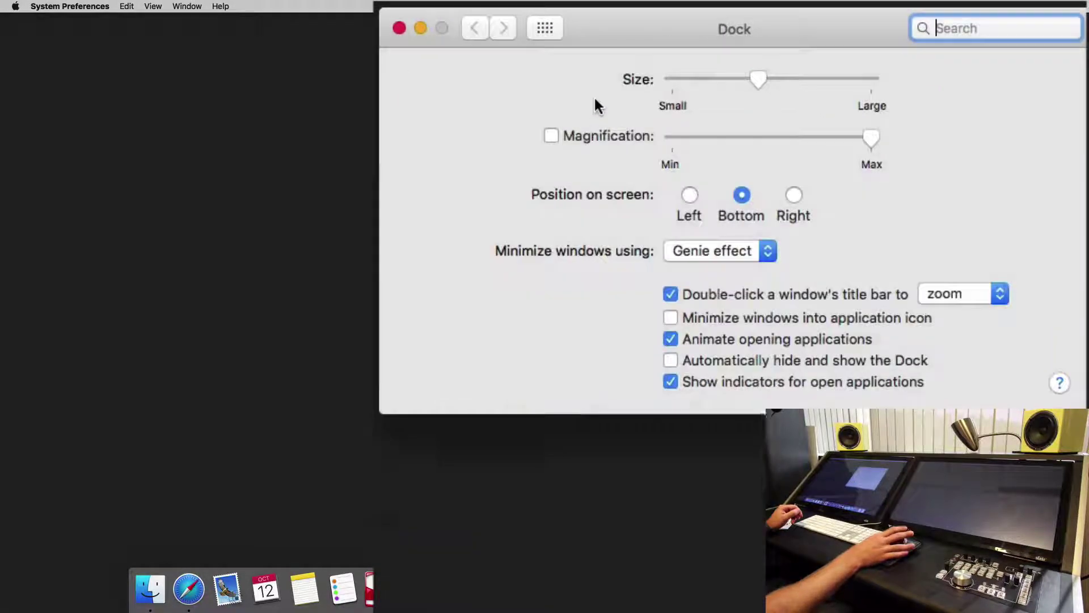
{"action": "left_click", "coordinate": [672, 360]}
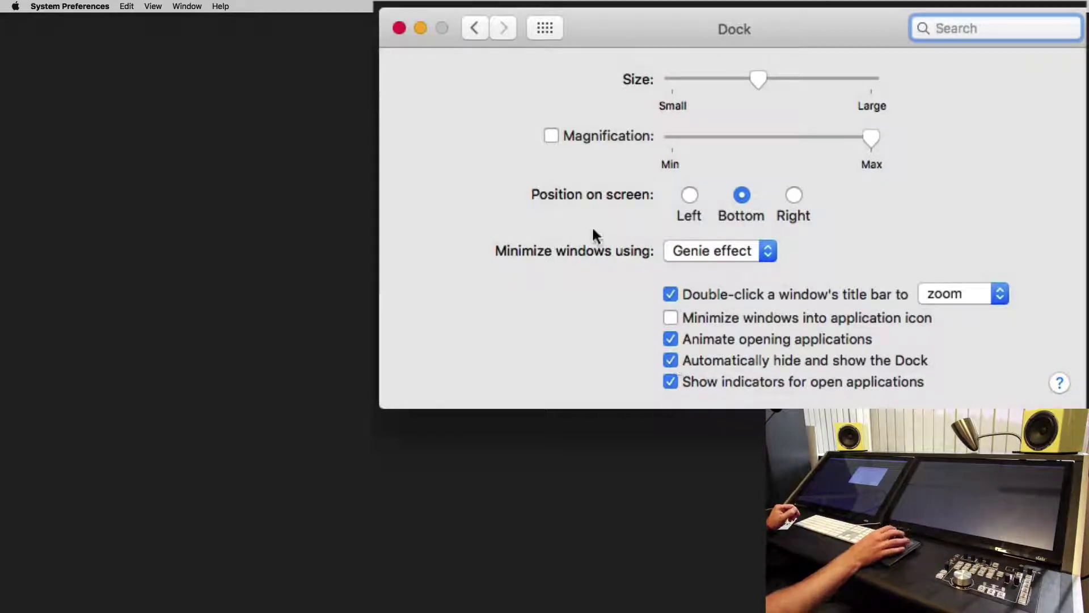
{"action": "left_click", "coordinate": [546, 28]}
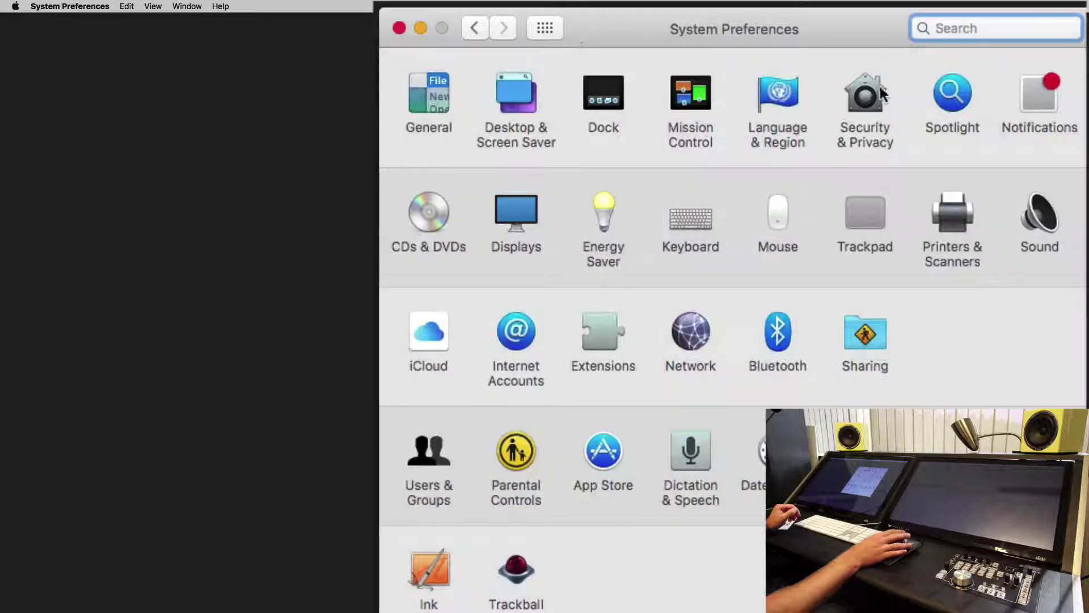
{"action": "left_click", "coordinate": [876, 90]}
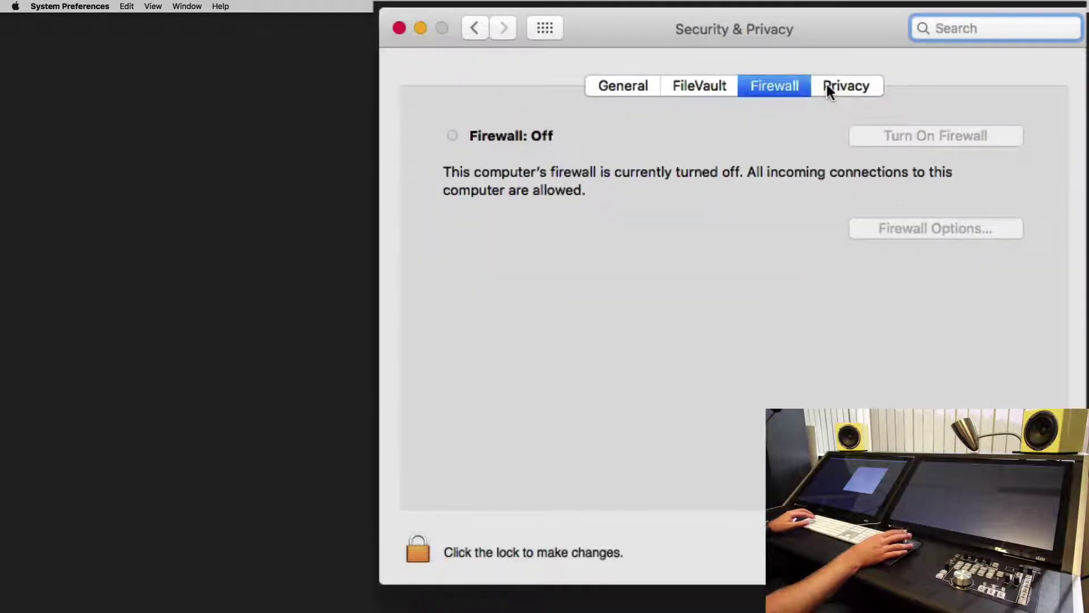
- Unlock the Accessibility list on Security & Privacy's Privacy tab with the admin password
{"action": "left_click", "coordinate": [826, 86]}
{"action": "left_click", "coordinate": [569, 315]}
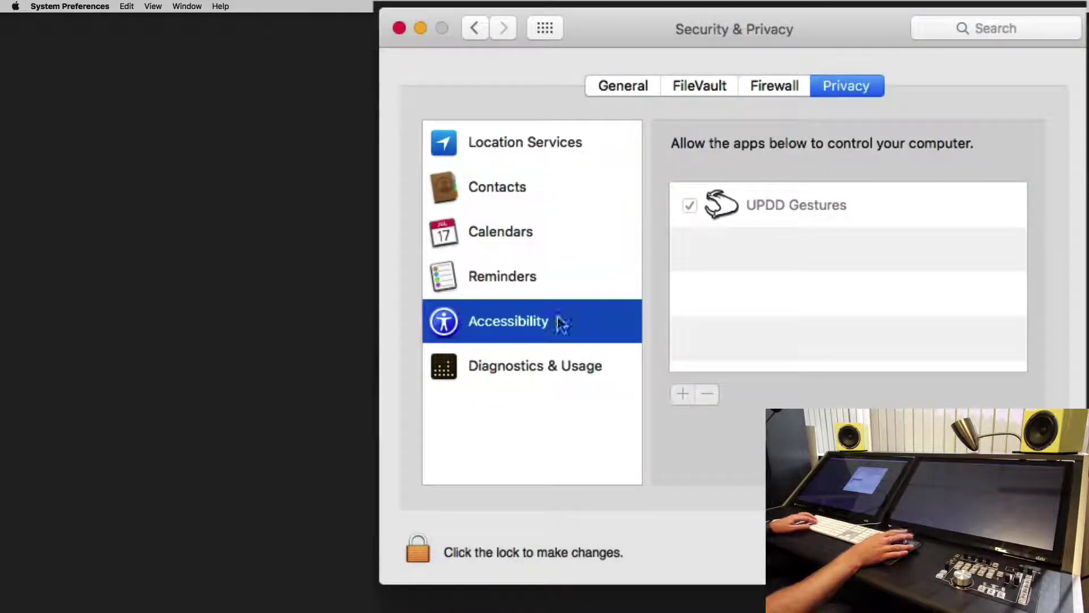
{"action": "left_click", "coordinate": [417, 548]}
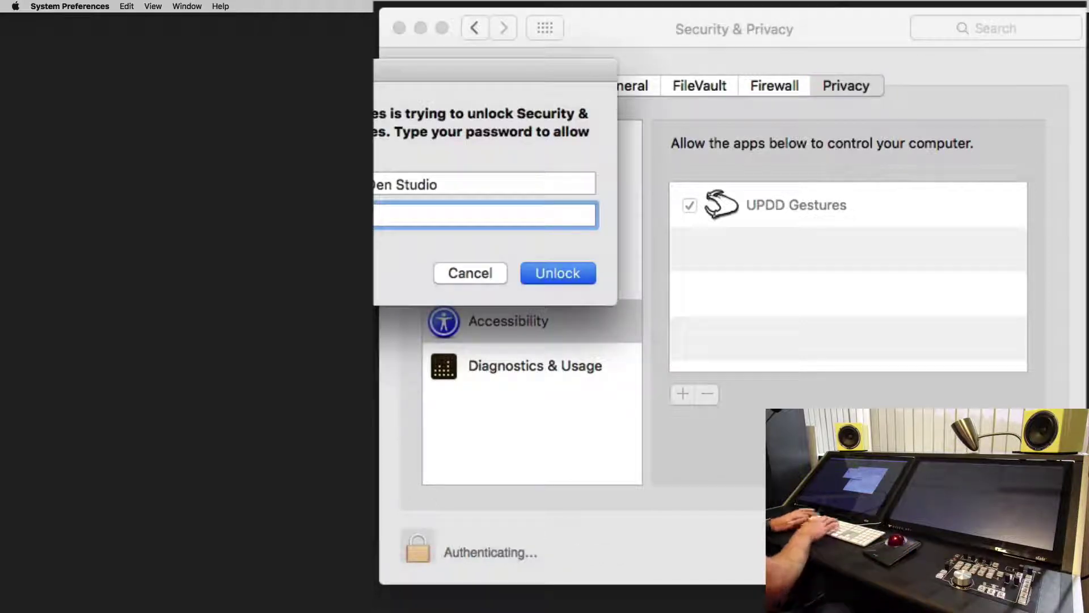
{"action": "key", "text": "Return"}
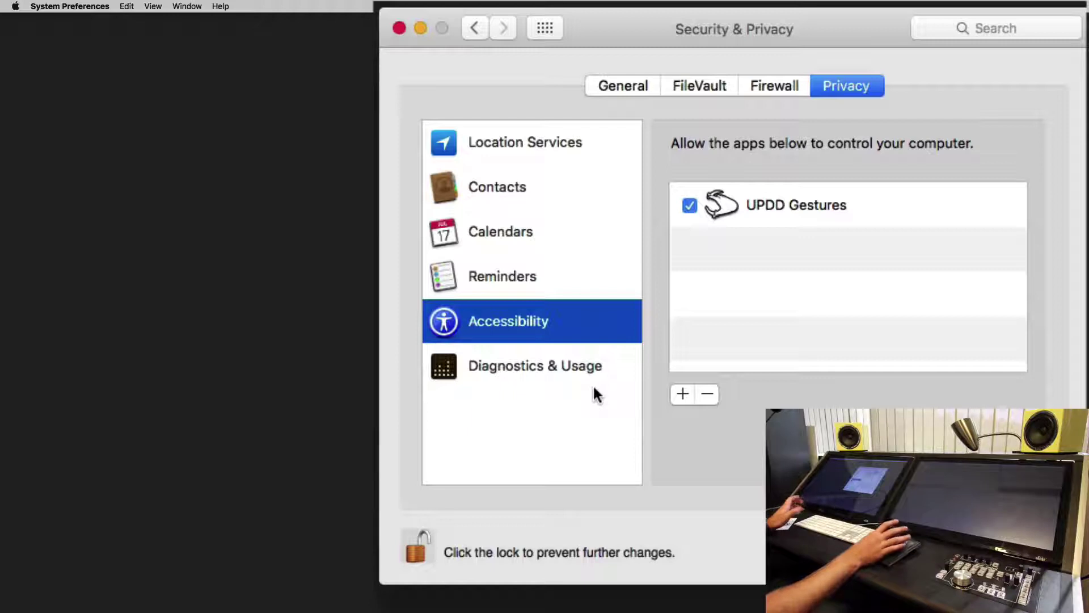
- Add Automator, Ableton Live 9 Suite, Pro Tools and Logic Pro X to the Accessibility apps
{"action": "left_click", "coordinate": [679, 397]}
{"action": "key", "text": "super+shift+a"}
{"action": "type", "text": "au"}
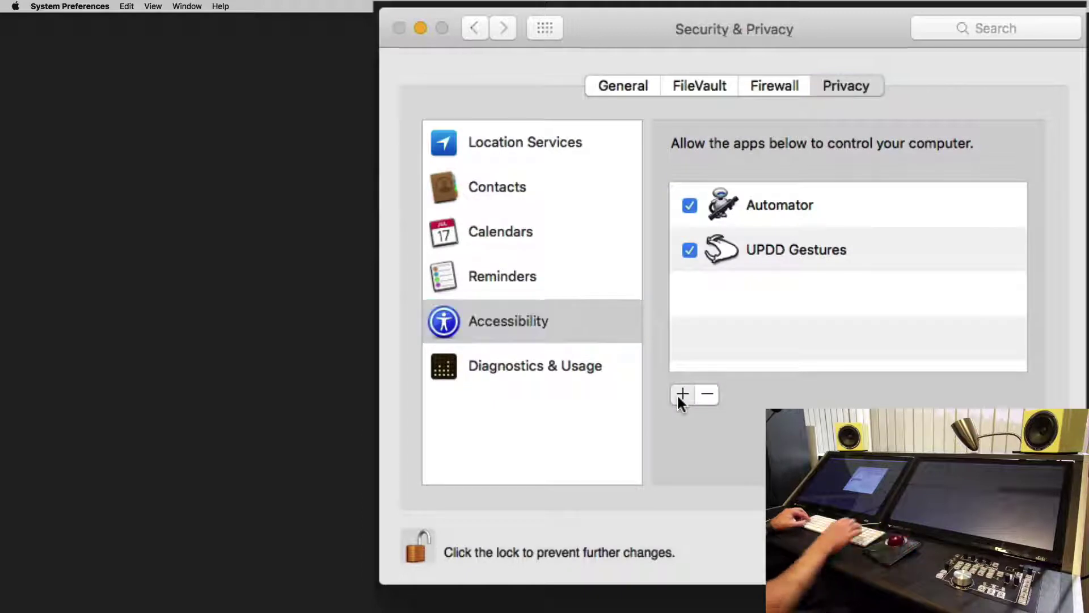
{"action": "left_click", "coordinate": [676, 393]}
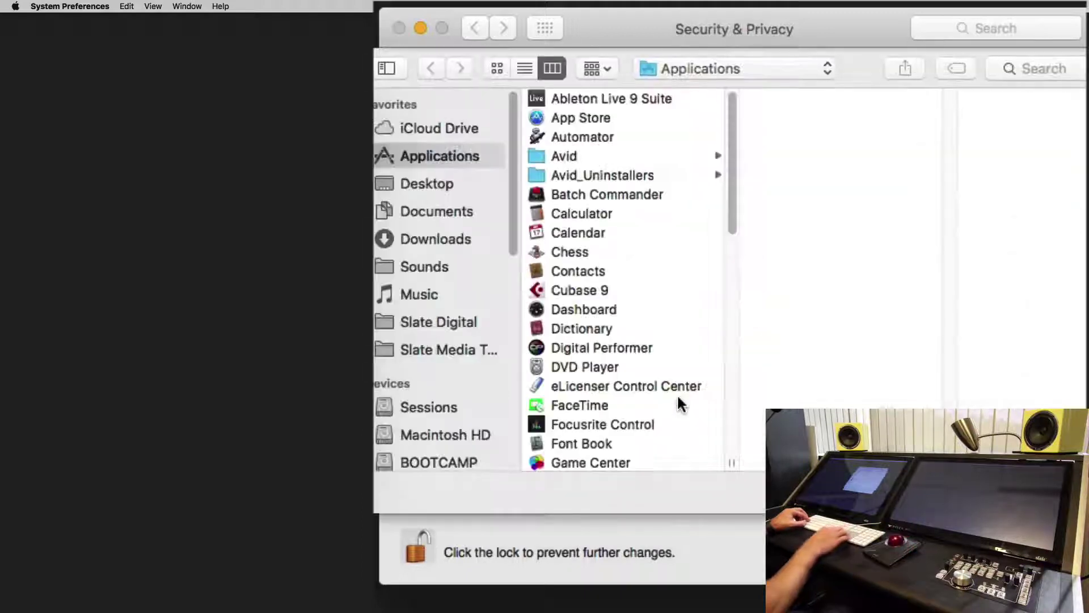
{"action": "key", "text": "Return"}
{"action": "left_click", "coordinate": [679, 397]}
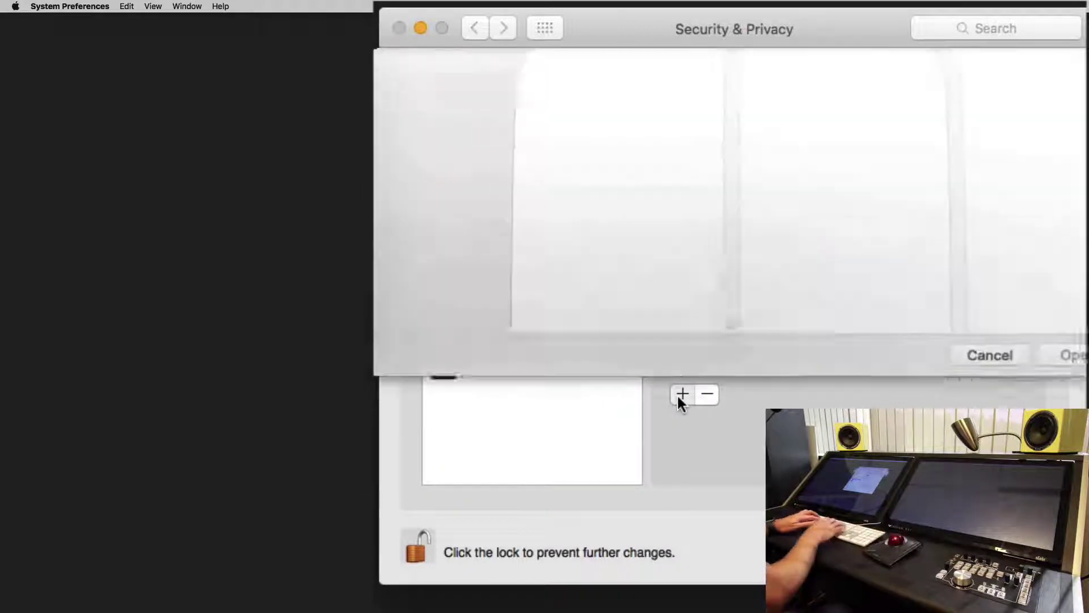
{"action": "type", "text": "pro"}
{"action": "key", "text": "Return"}
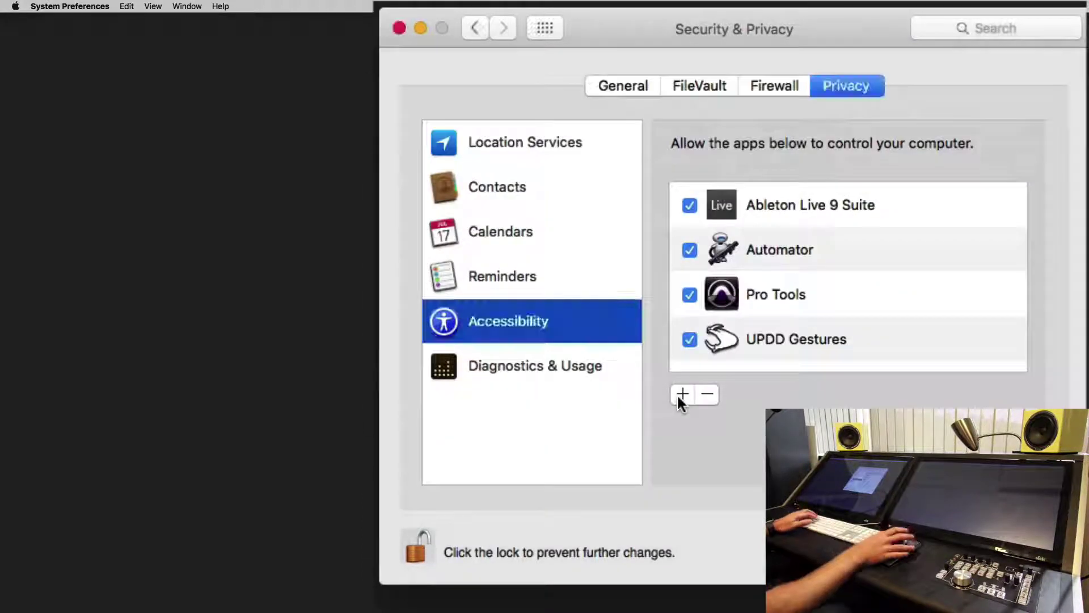
{"action": "left_click", "coordinate": [677, 393]}
{"action": "type", "text": "lo"}
{"action": "key", "text": "Return"}
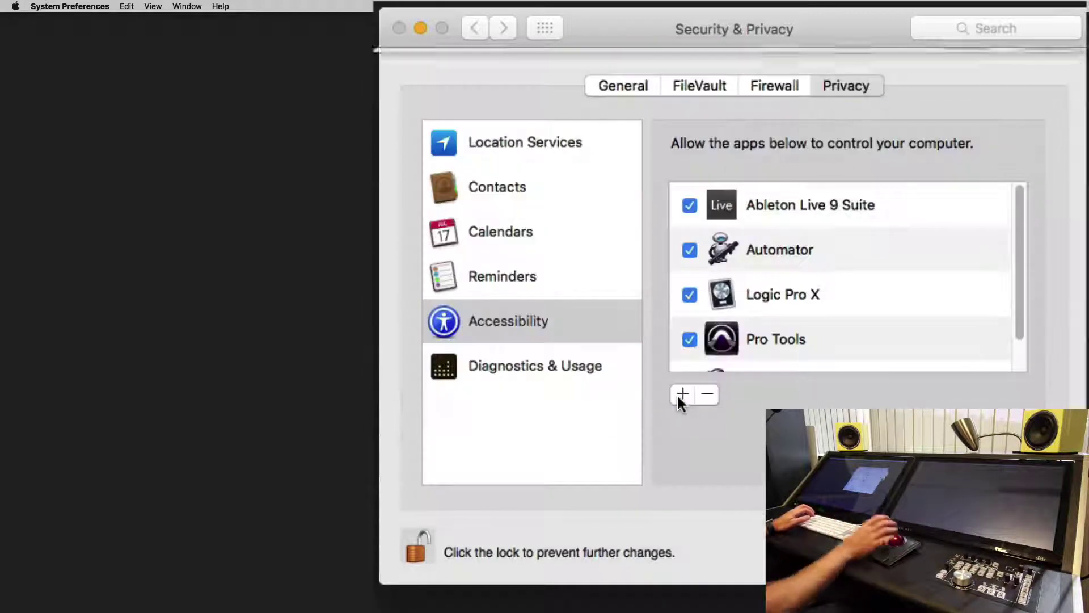
- Add Raven MTi, V-Control Pro and Terminal to Accessibility, then relock the settings
{"action": "left_click", "coordinate": [677, 396]}
{"action": "type", "text": "ra"}
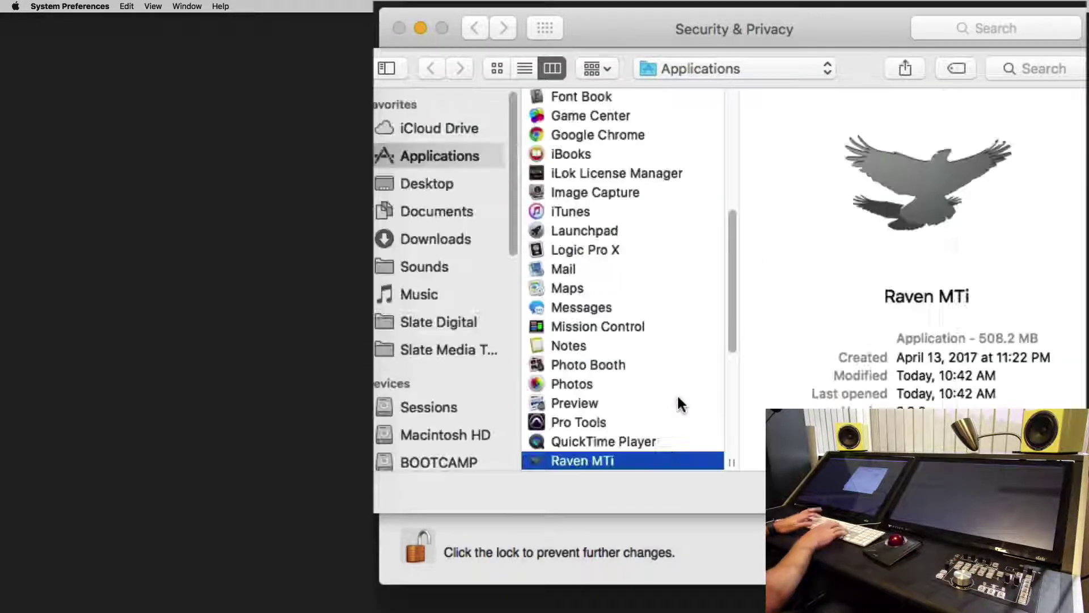
{"action": "key", "text": "Return"}
{"action": "left_click", "coordinate": [678, 397]}
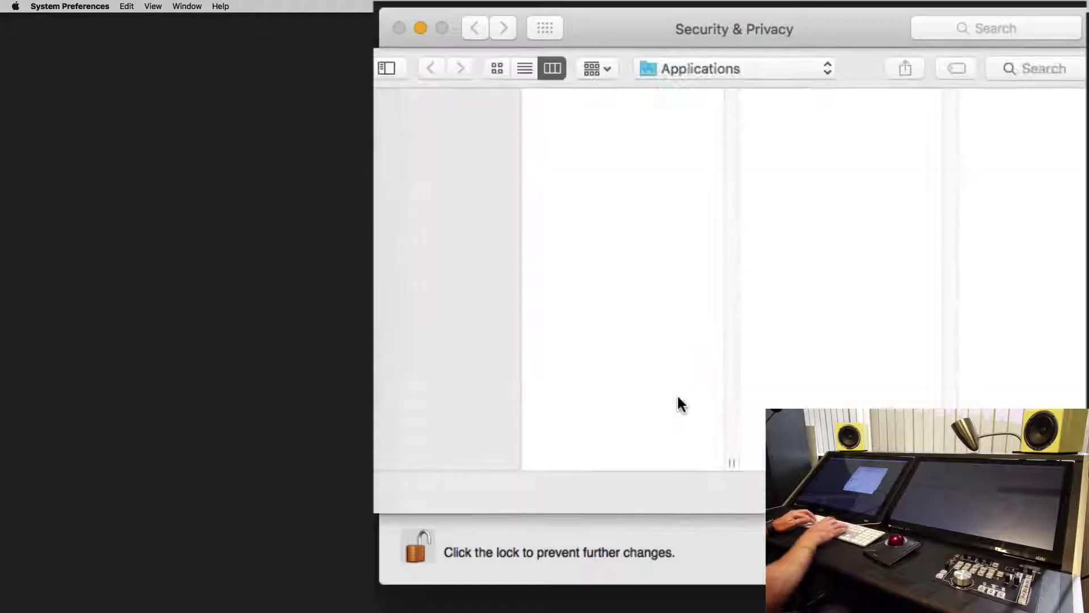
{"action": "type", "text": "v"}
{"action": "key", "text": "Return"}
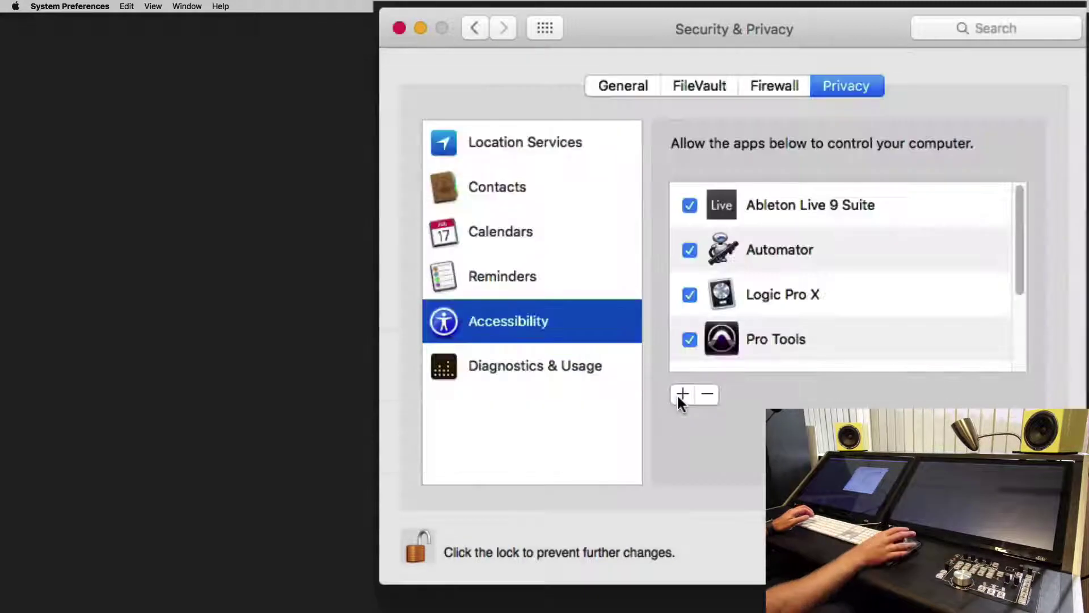
{"action": "left_click", "coordinate": [679, 397]}
{"action": "type", "text": "u"}
{"action": "key", "text": "Right"}
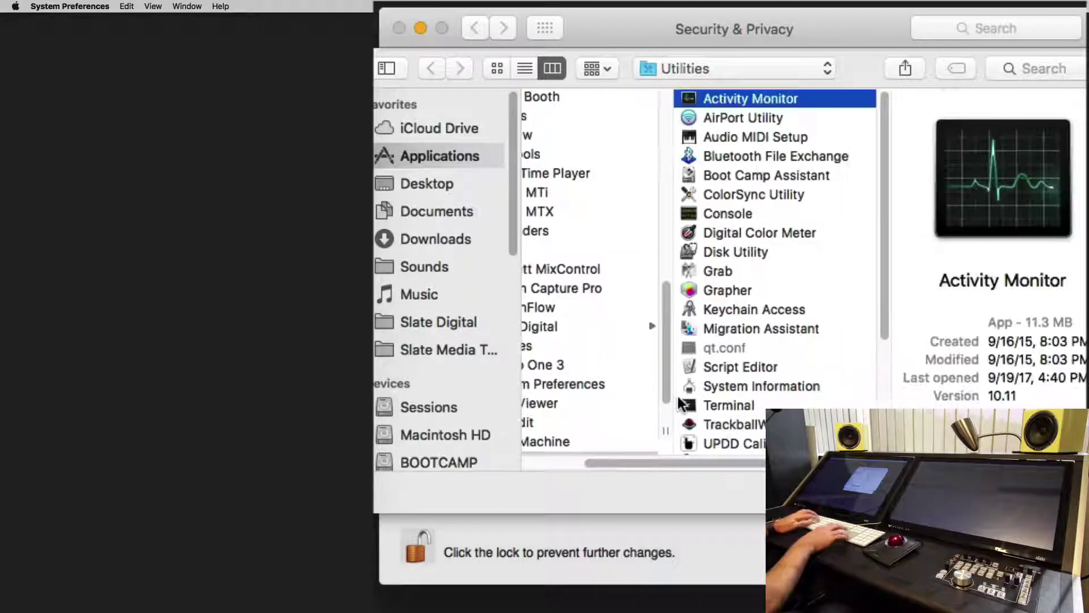
{"action": "type", "text": "t"}
{"action": "key", "text": "Return"}
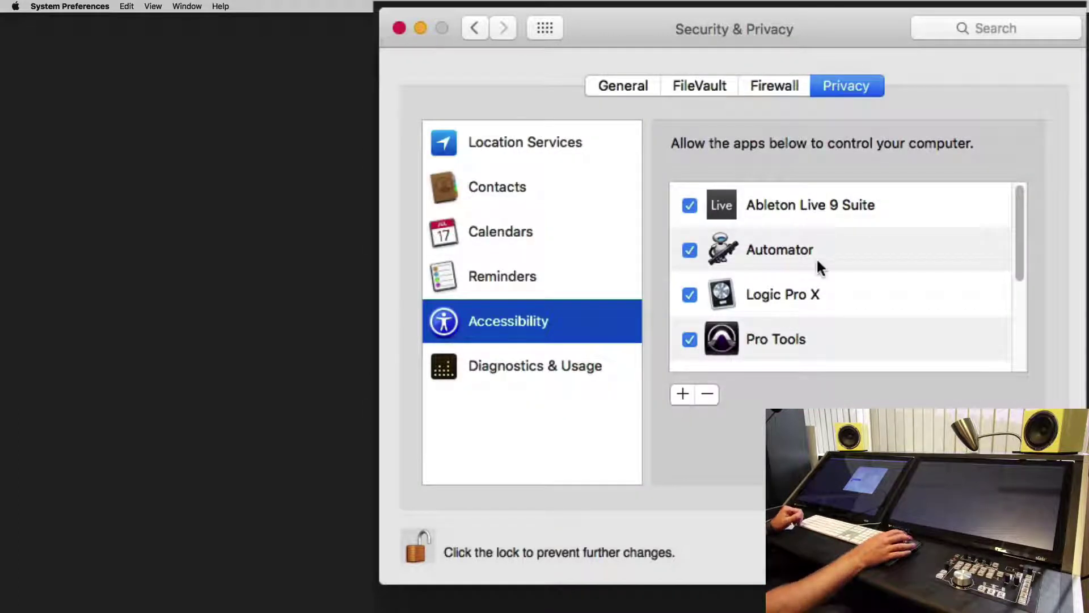
{"action": "left_click", "coordinate": [423, 531]}
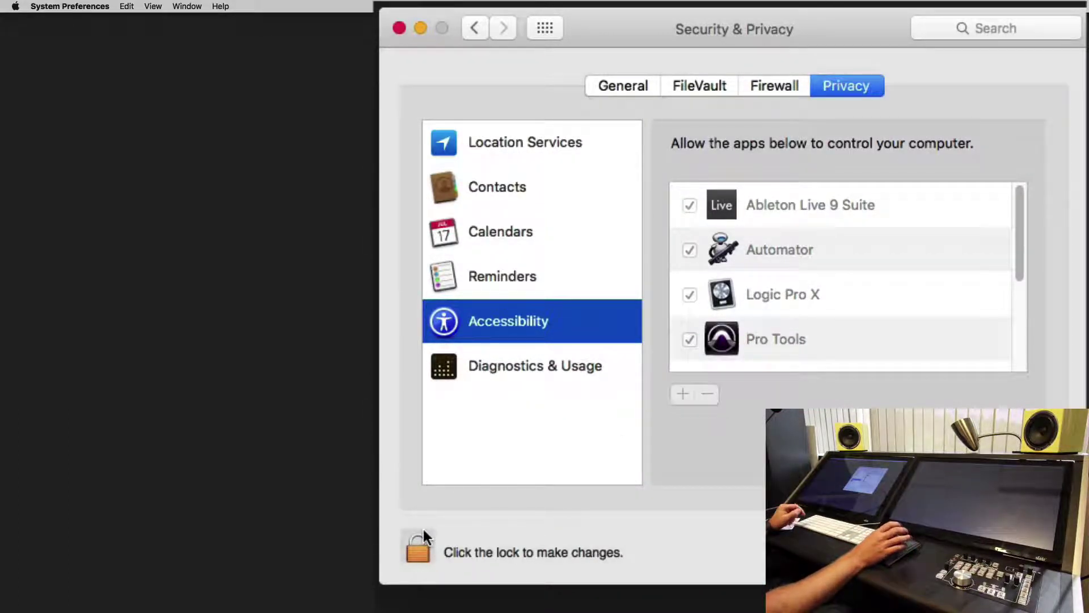
{"action": "left_click", "coordinate": [545, 28]}
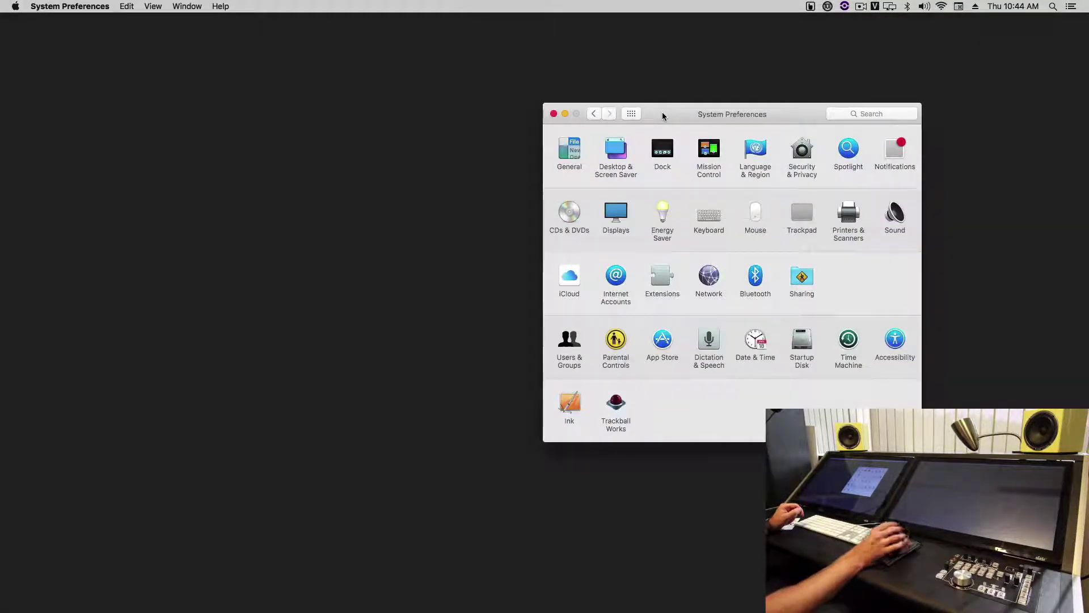
- Enable zooming with the scroll gesture plus Control key in Accessibility > Zoom
{"action": "left_click", "coordinate": [893, 338]}
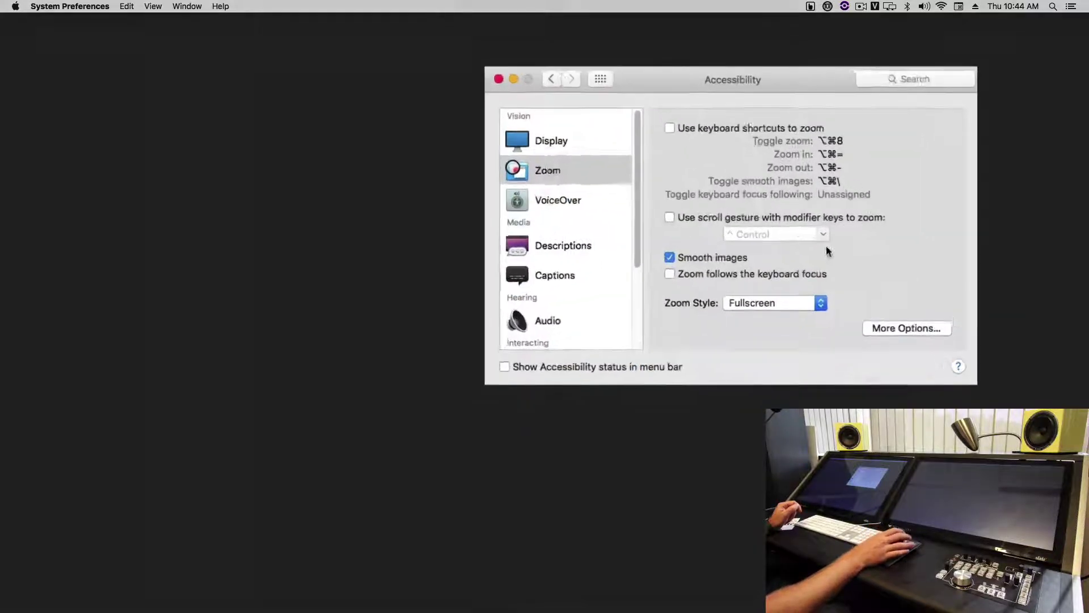
{"action": "left_click", "coordinate": [565, 177]}
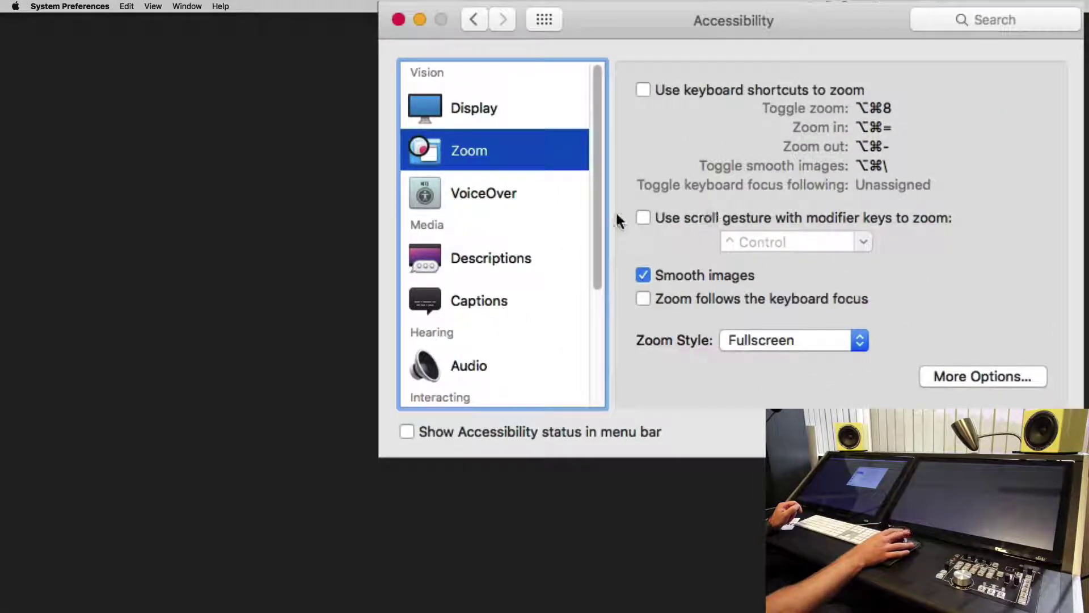
{"action": "left_click", "coordinate": [644, 219]}
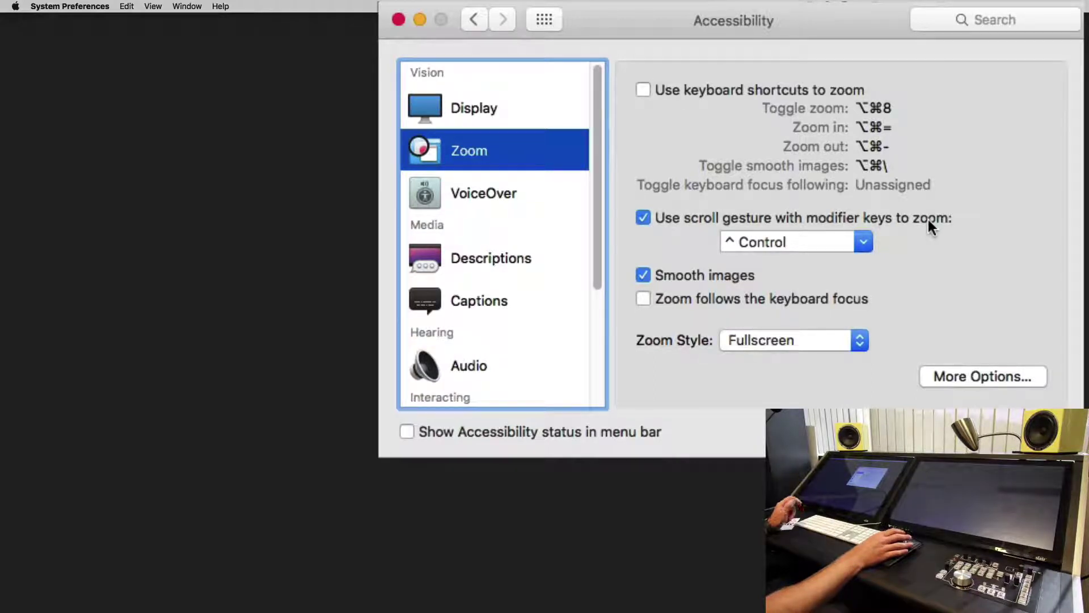
{"action": "left_click", "coordinate": [551, 16]}
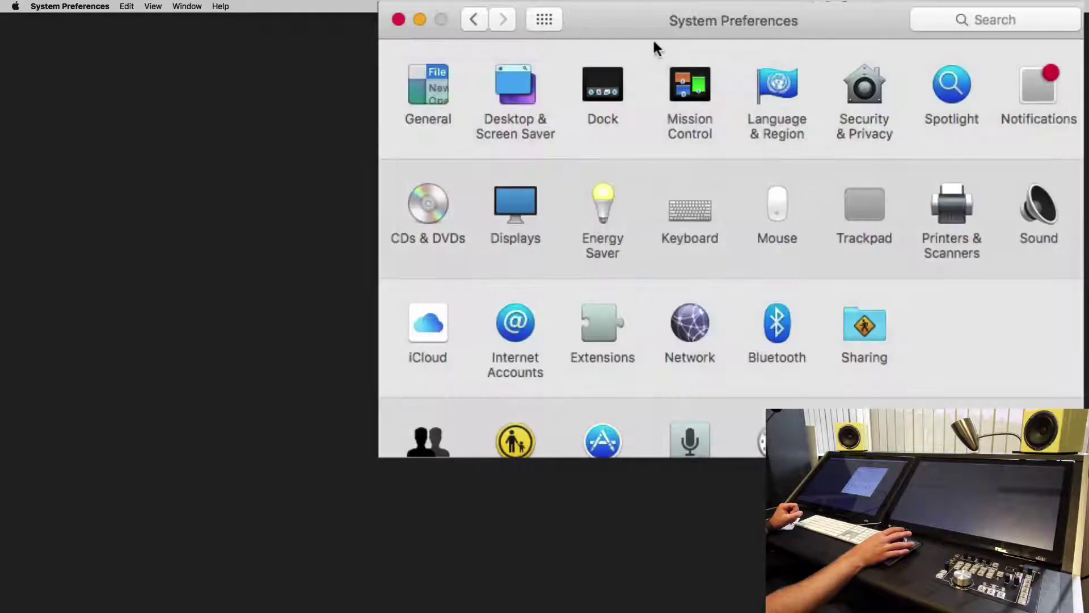
{"action": "left_click", "coordinate": [611, 200]}
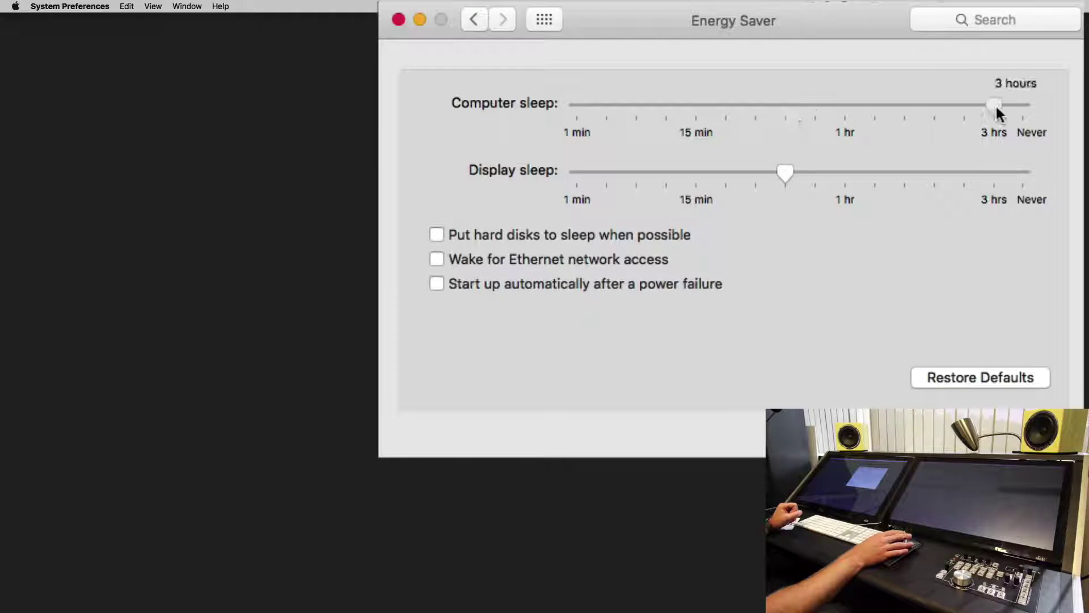
{"action": "left_click", "coordinate": [1030, 168]}
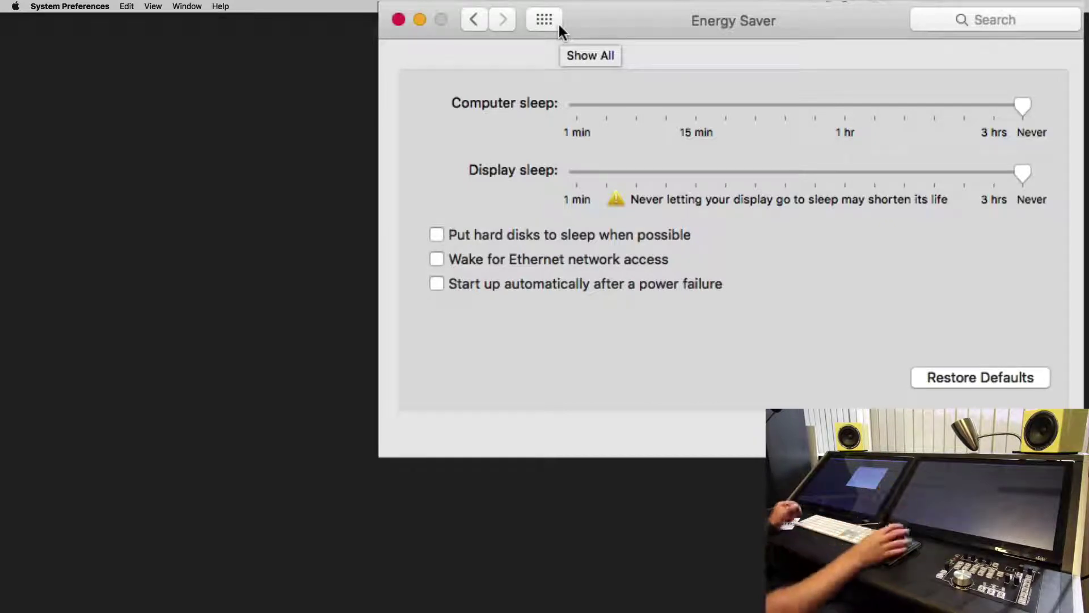
{"action": "left_click", "coordinate": [637, 116]}
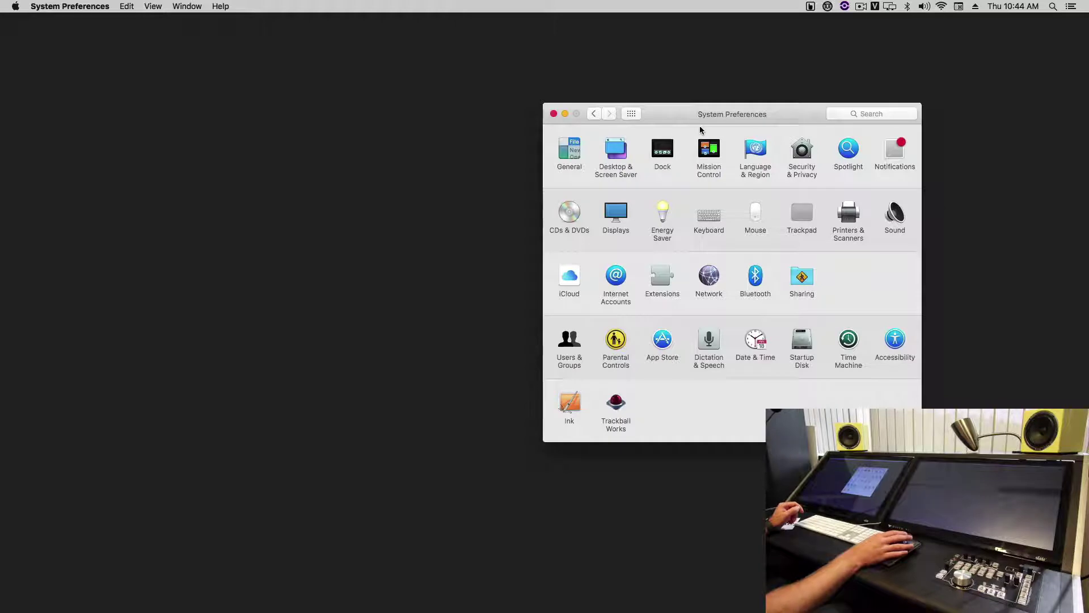
{"action": "left_click", "coordinate": [553, 114]}
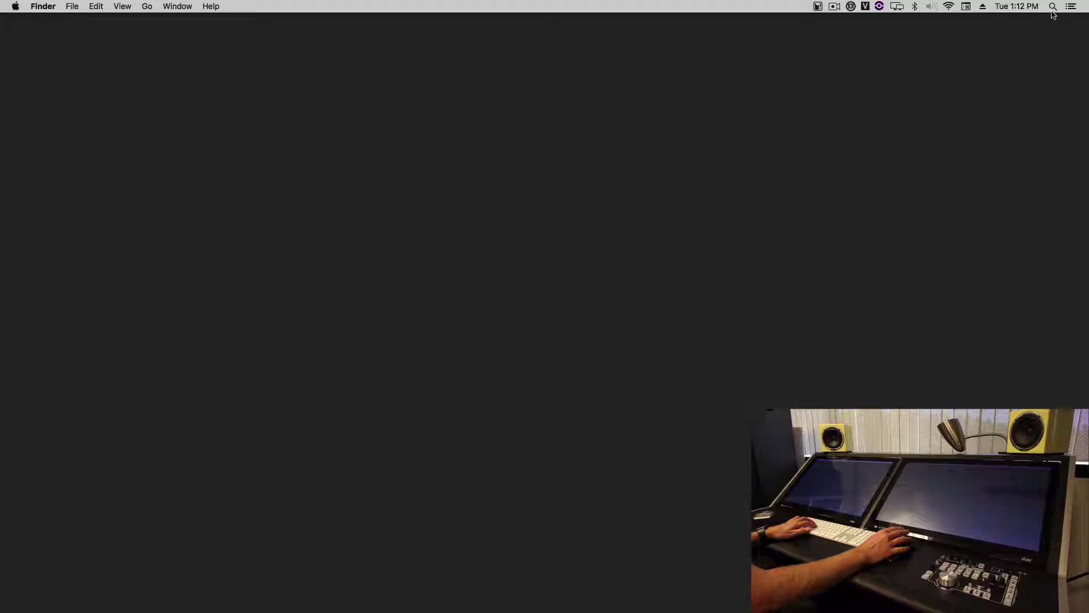
- Launch UPDD Gestures via Spotlight and turn on its menu bar icon under Other Settings
{"action": "left_click", "coordinate": [1053, 6]}
{"action": "type", "text": "ges"}
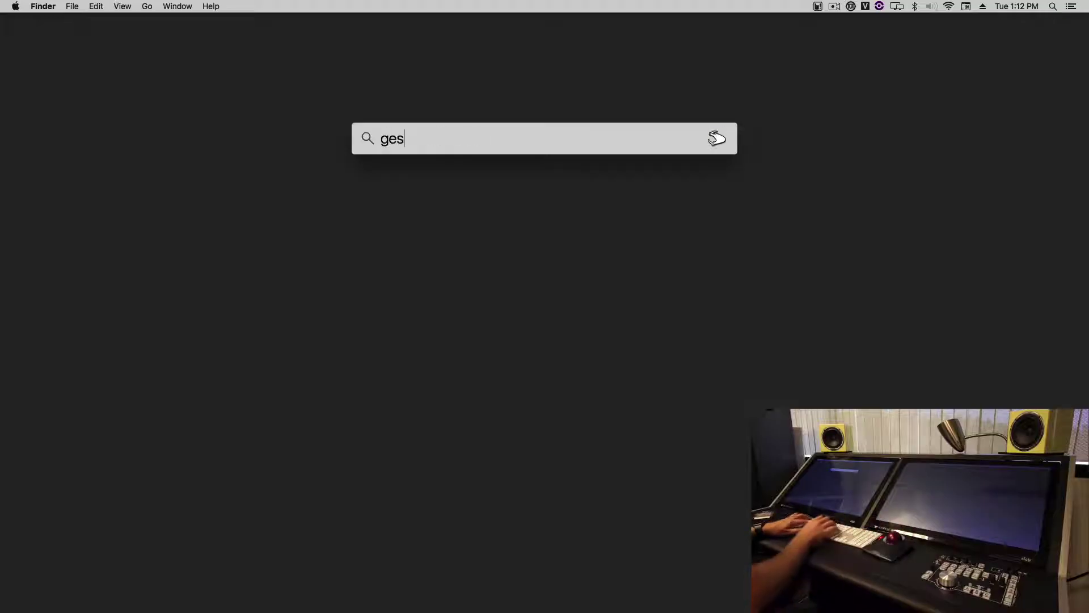
{"action": "key", "text": "Return"}
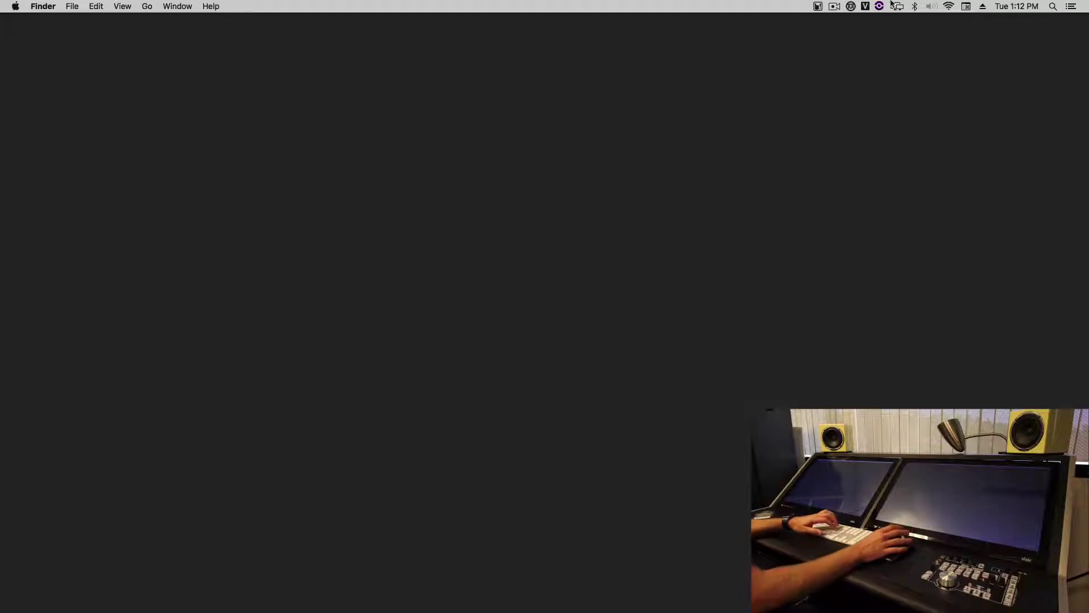
{"action": "left_click", "coordinate": [669, 148]}
{"action": "scroll", "coordinate": [689, 200], "scroll_direction": "down", "scroll_amount": 10}
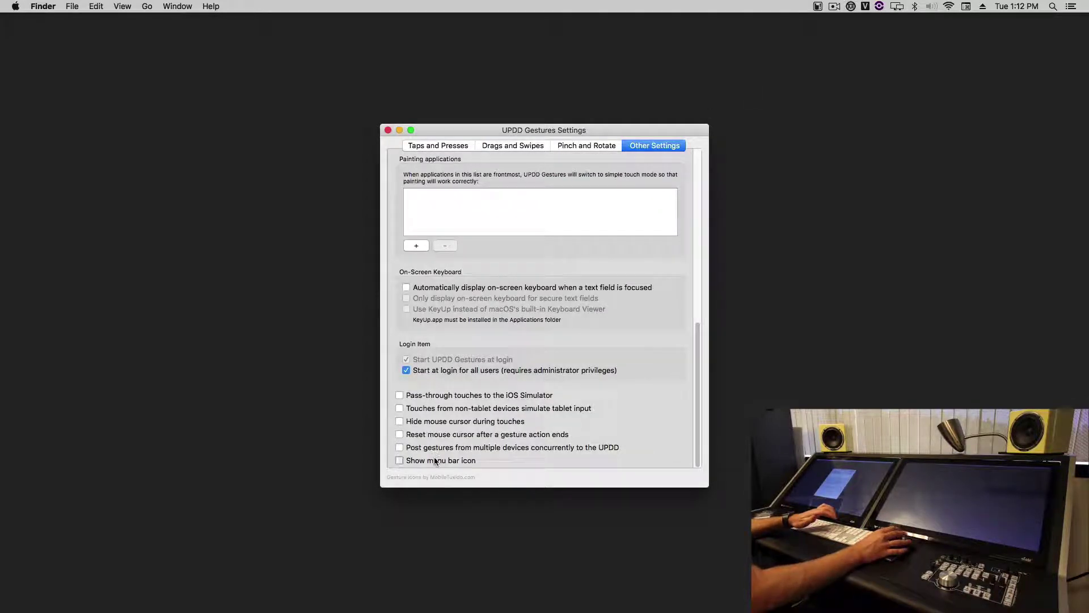
{"action": "left_click", "coordinate": [436, 461]}
- Load the profile Documents/RavenGestures/Raven Studio One Gestures.gpf from the menu bar icon
{"action": "left_click", "coordinate": [850, 6]}
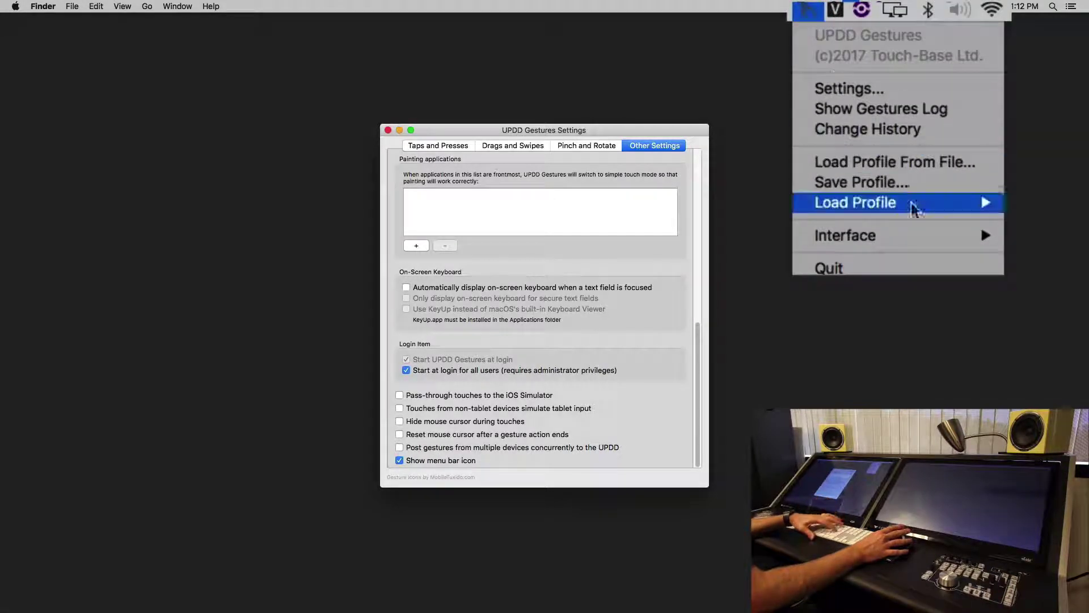
{"action": "left_click", "coordinate": [932, 164]}
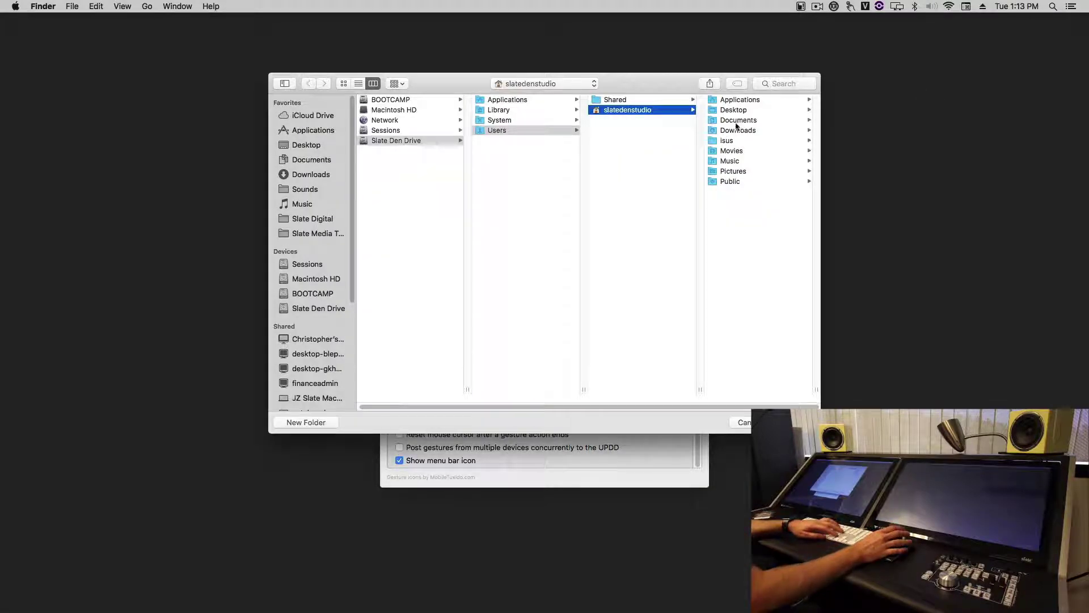
{"action": "left_click", "coordinate": [737, 121]}
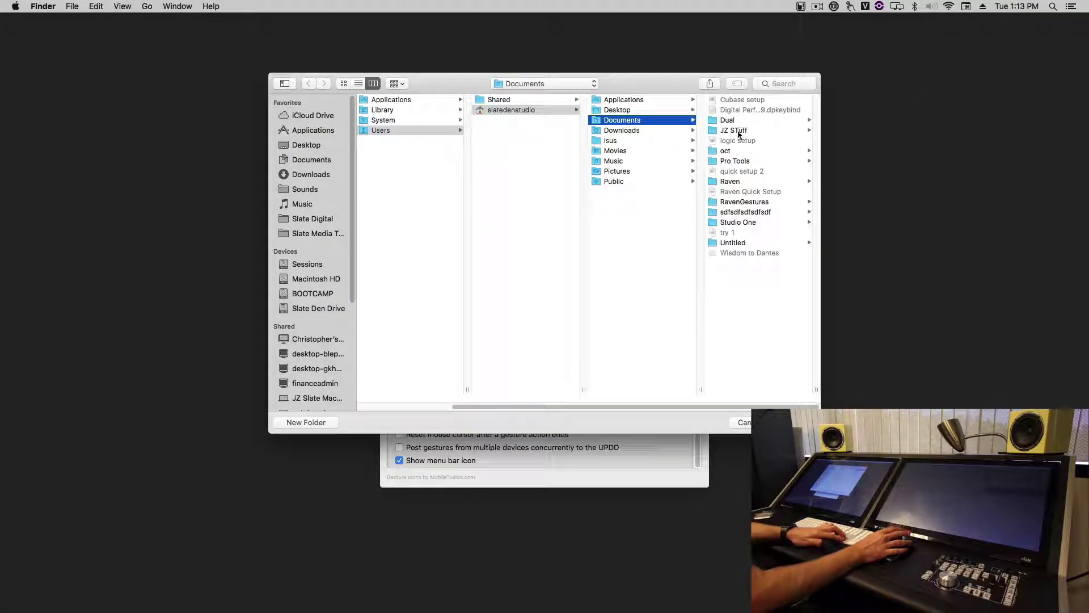
{"action": "left_click", "coordinate": [755, 201]}
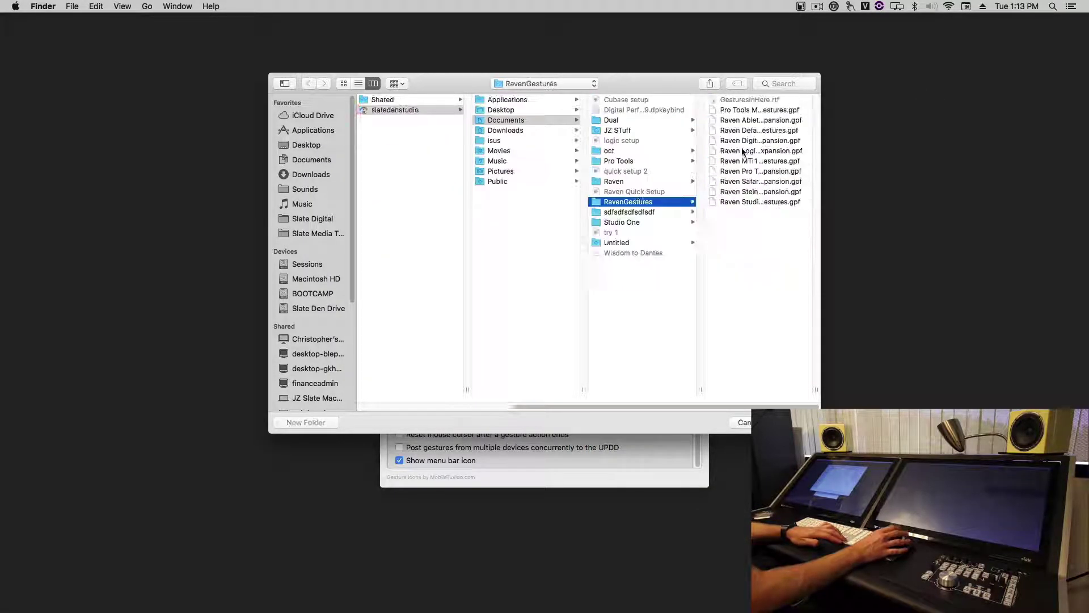
{"action": "left_click", "coordinate": [760, 202]}
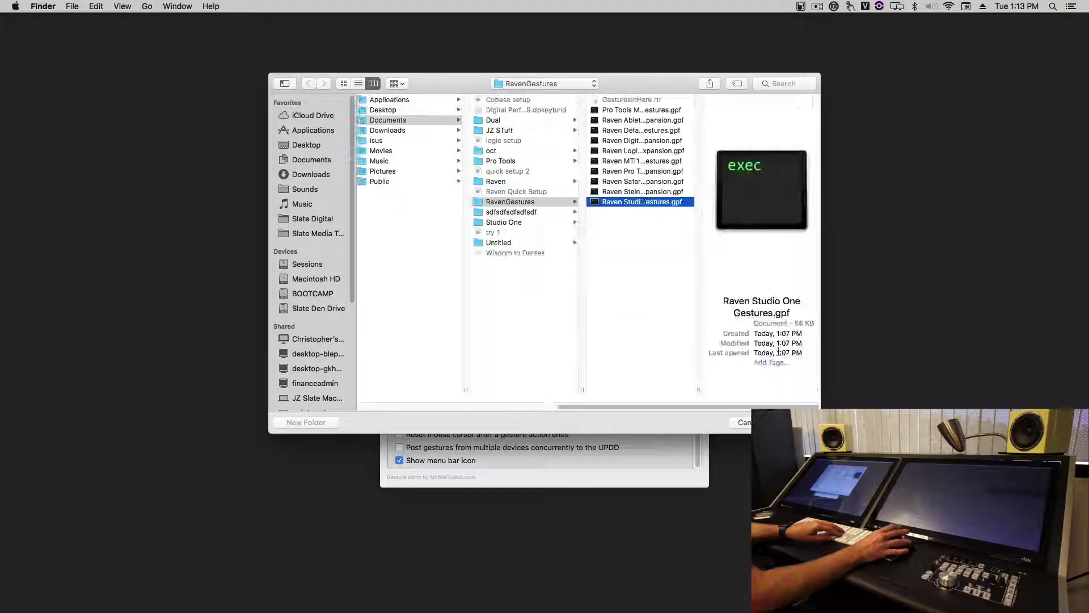
{"action": "key", "text": "Return"}
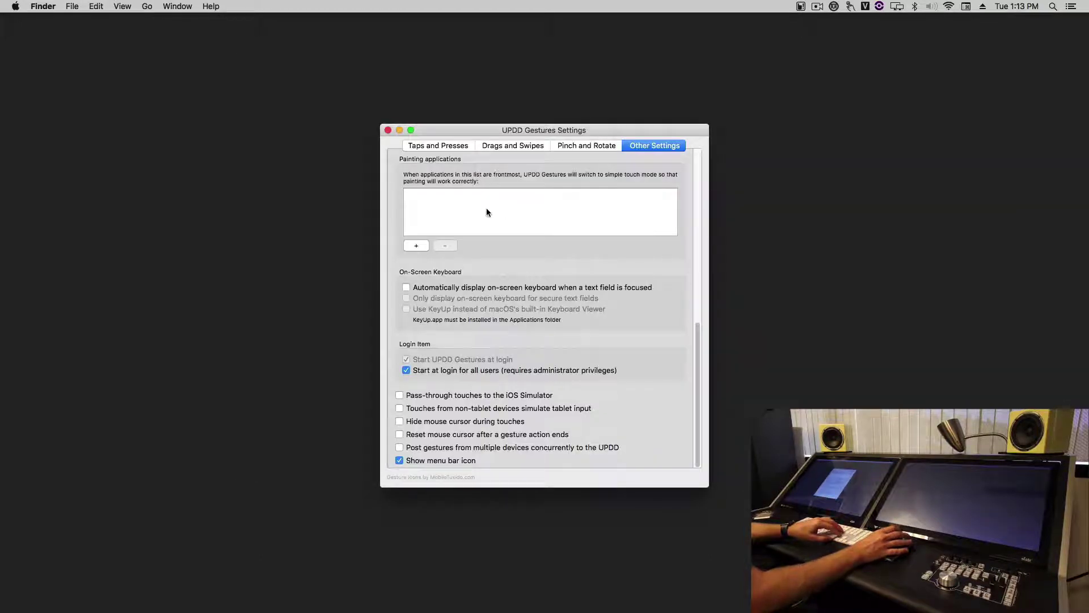
- Review the loaded Taps and Presses and Drags and Swipes gesture settings
{"action": "left_click", "coordinate": [438, 145]}
{"action": "left_click_drag", "start_coordinate": [458, 130], "coordinate": [495, 113]}
{"action": "scroll", "coordinate": [505, 208], "scroll_direction": "down", "scroll_amount": 10}
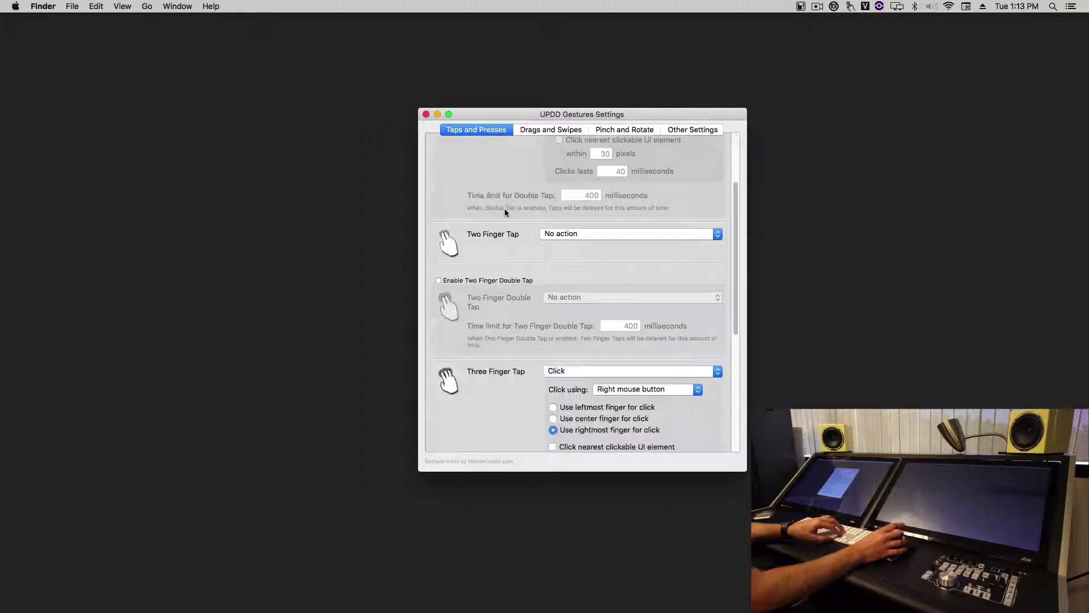
{"action": "scroll", "coordinate": [504, 209], "scroll_direction": "up", "scroll_amount": 10}
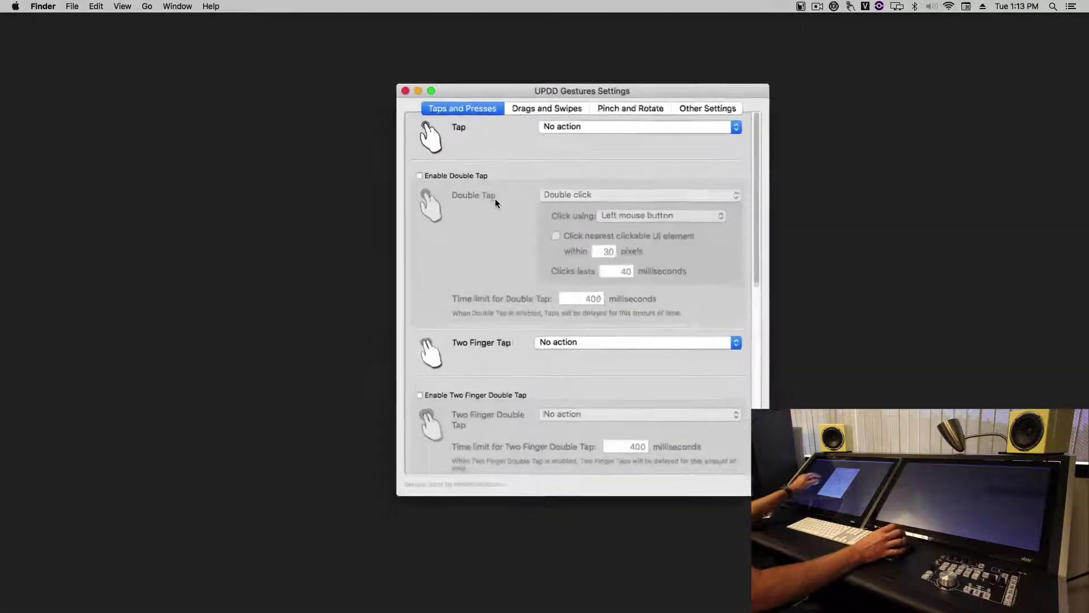
{"action": "scroll", "coordinate": [508, 188], "scroll_direction": "down", "scroll_amount": 4}
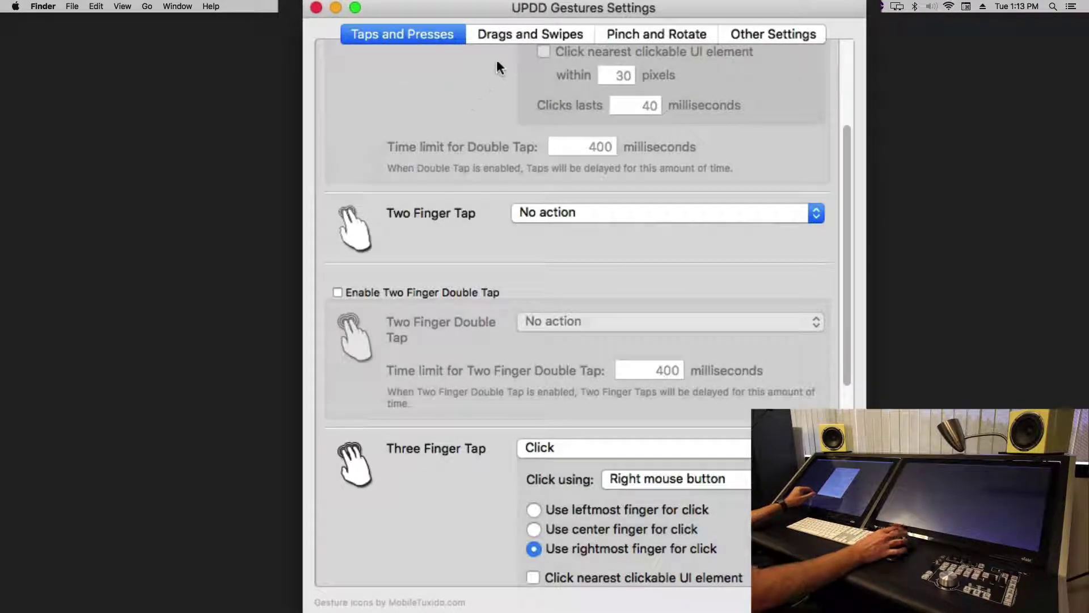
{"action": "left_click", "coordinate": [498, 41]}
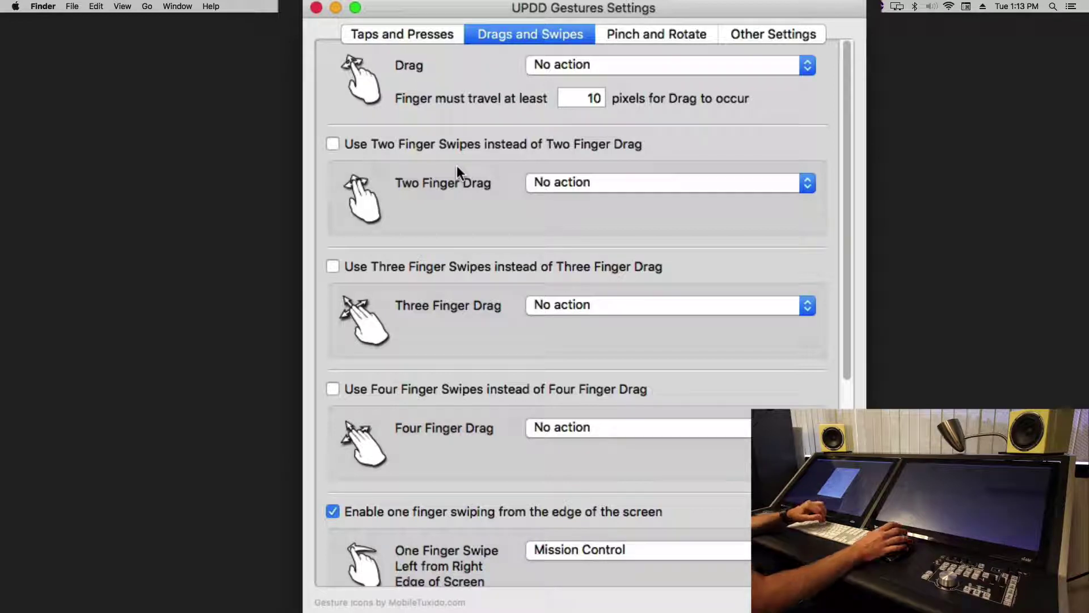
- Set Studio One's General > Touch Input multi-touch device count to 1 and apply
{"action": "mouse_move", "coordinate": [521, 610]}
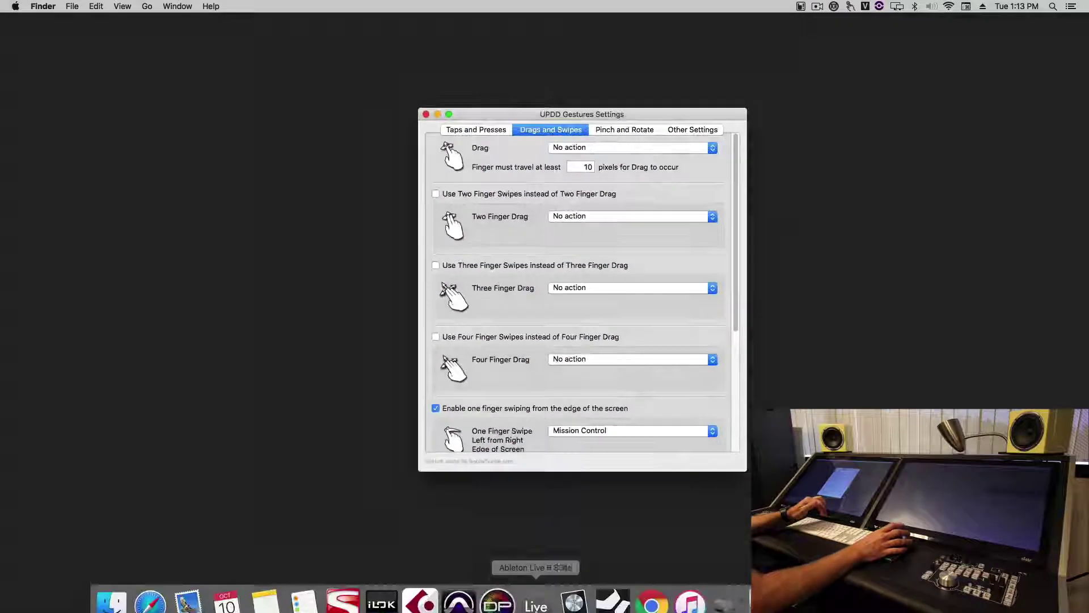
{"action": "left_click", "coordinate": [606, 608]}
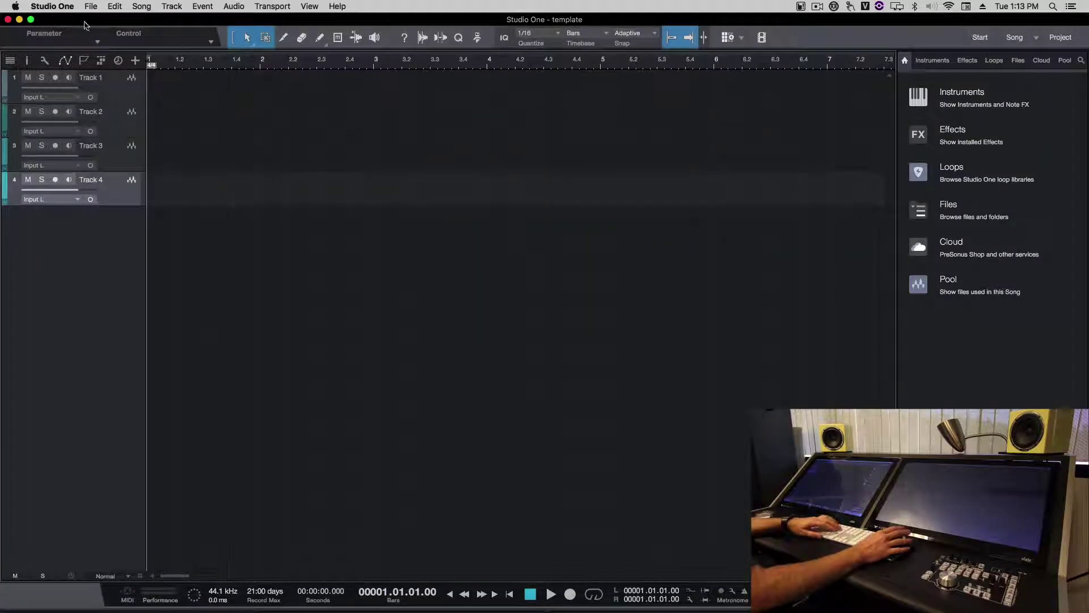
{"action": "left_click", "coordinate": [72, 8]}
{"action": "left_click", "coordinate": [80, 41]}
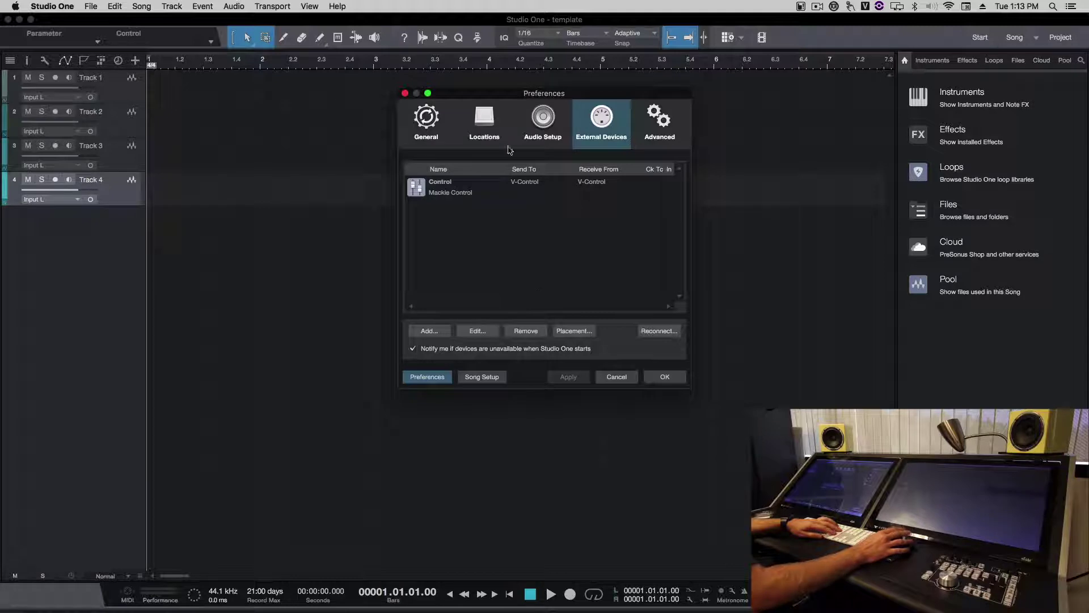
{"action": "left_click", "coordinate": [426, 117]}
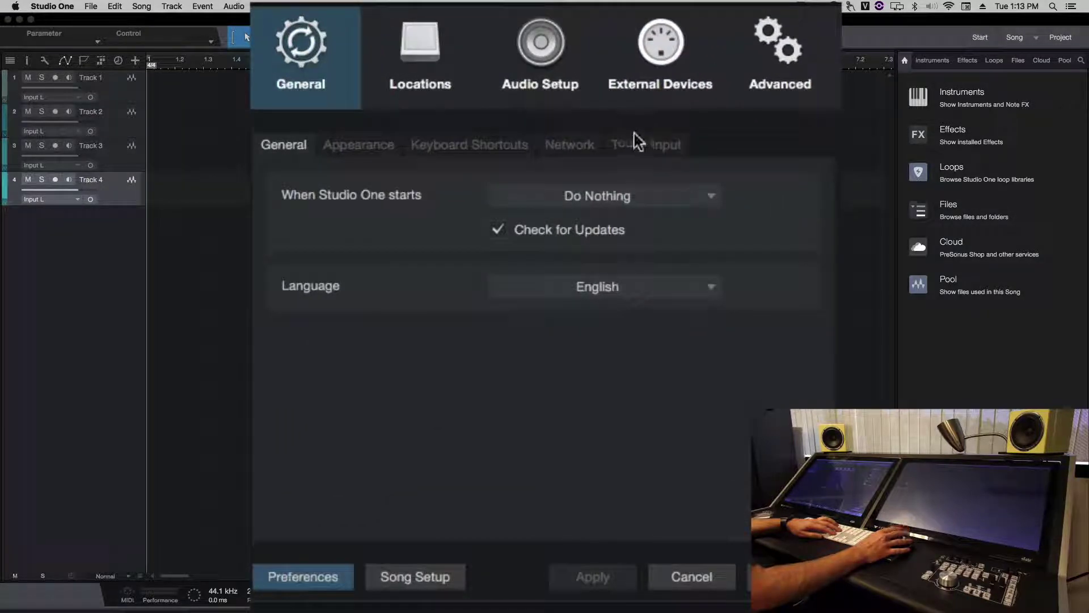
{"action": "left_click", "coordinate": [590, 161]}
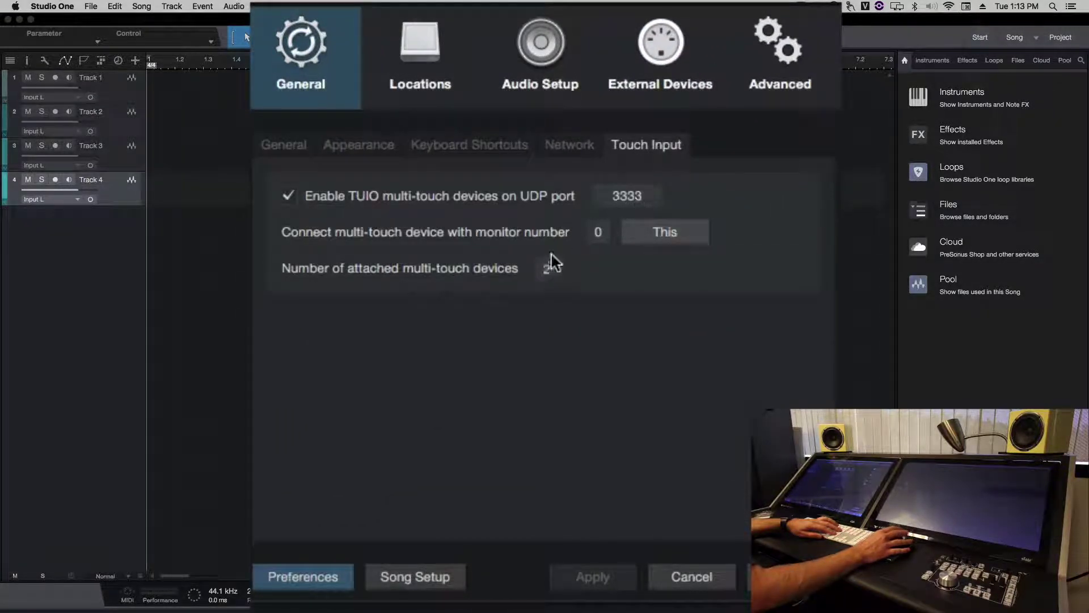
{"action": "left_click", "coordinate": [545, 265]}
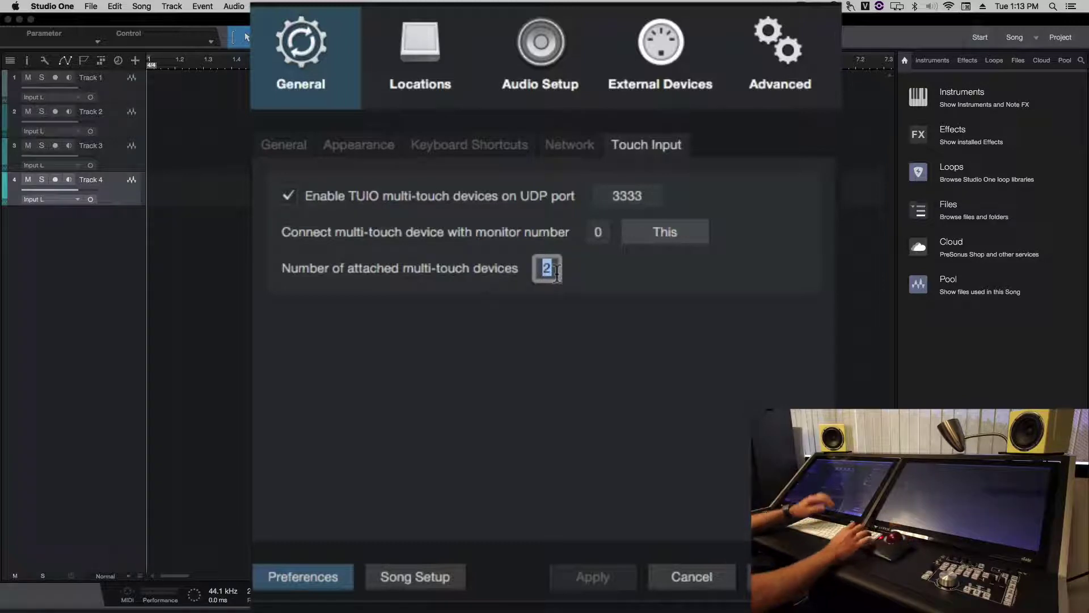
{"action": "type", "text": "1"}
{"action": "key", "text": "Return"}
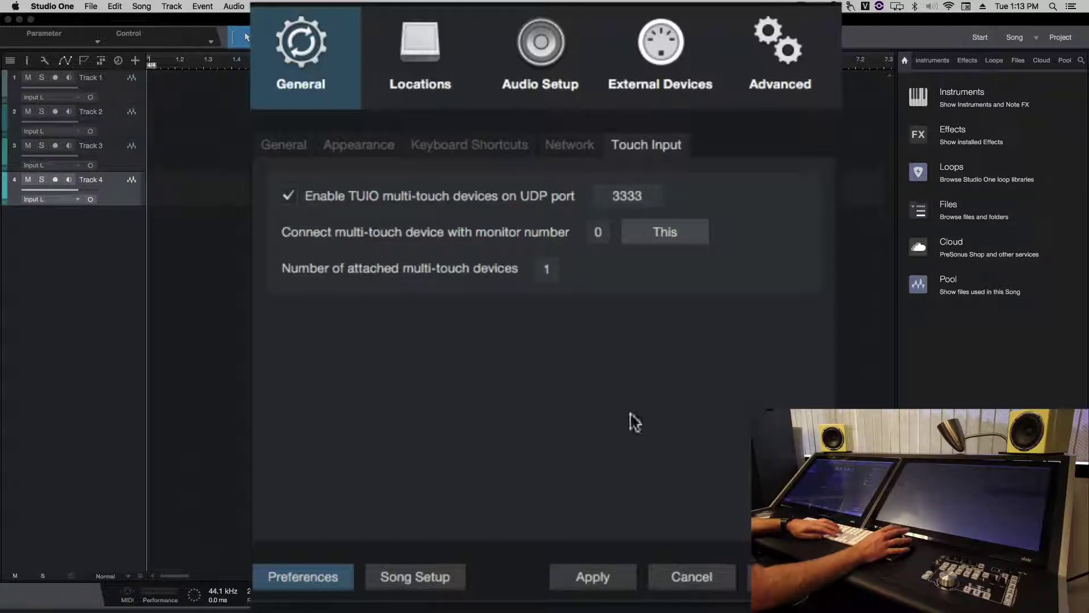
{"action": "left_click", "coordinate": [626, 195]}
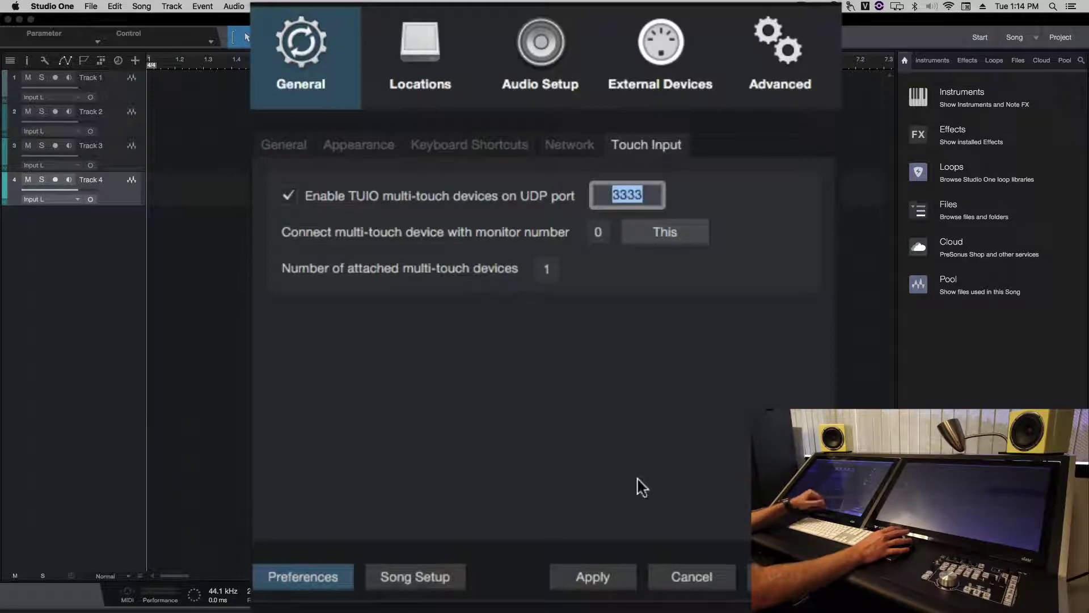
{"action": "left_click", "coordinate": [597, 567]}
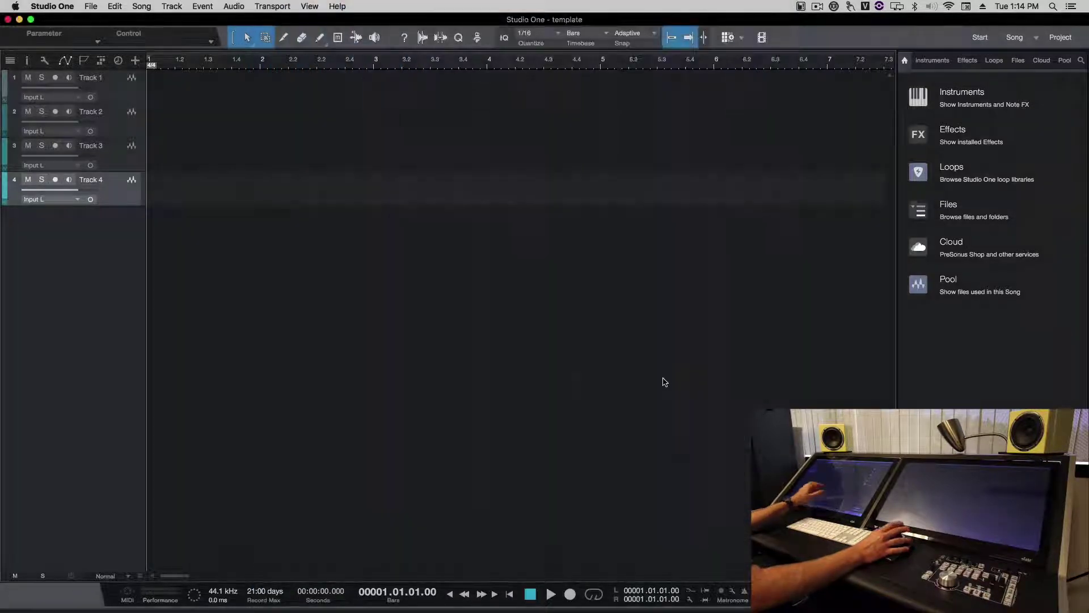
- Toggle the mixer open and closed, then hide the browser panel
{"action": "key", "text": "F3"}
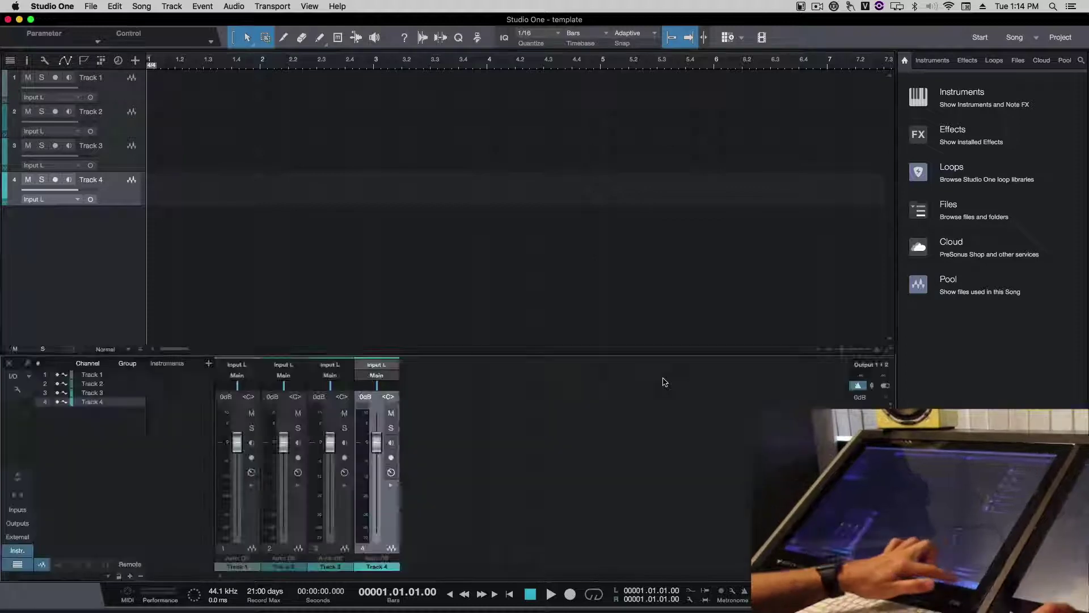
{"action": "key", "text": "F3"}
{"action": "key", "text": "F5"}
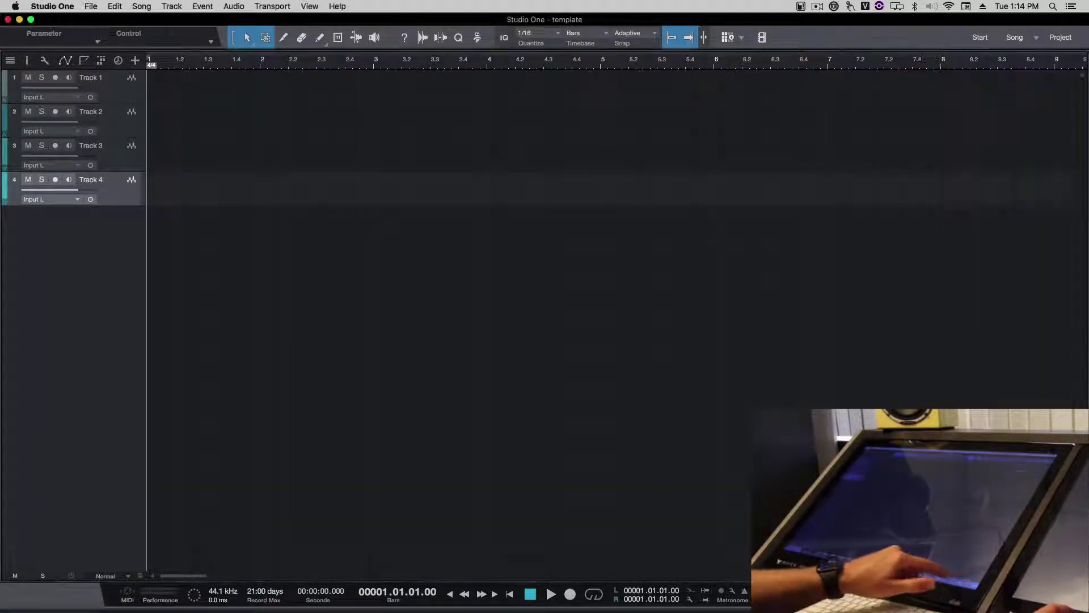
- Test touch drags, reposition the Studio One window, and bring UPDD Gestures Settings forward
{"action": "left_click_drag", "start_coordinate": [317, 137], "coordinate": [587, 66]}
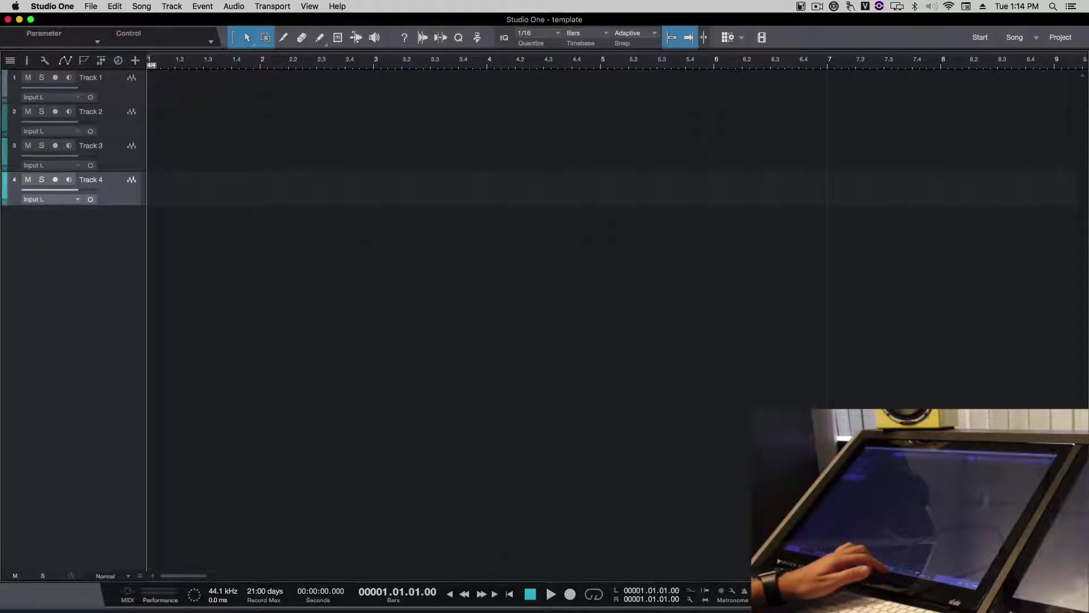
{"action": "left_click_drag", "start_coordinate": [885, 404], "coordinate": [583, 404]}
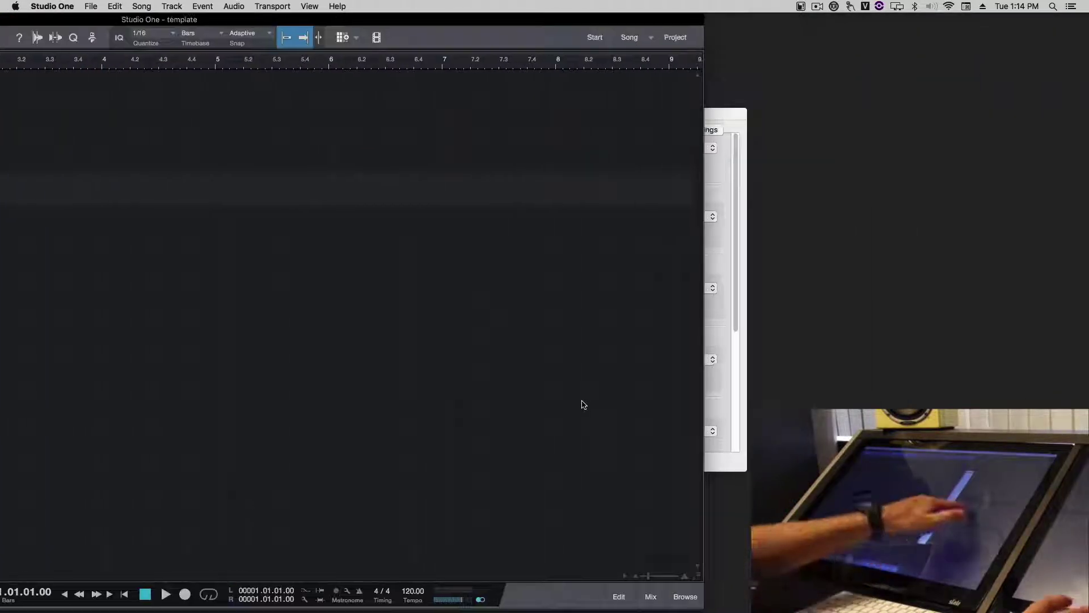
{"action": "left_click_drag", "start_coordinate": [840, 289], "coordinate": [907, 400]}
{"action": "left_click_drag", "start_coordinate": [834, 198], "coordinate": [907, 299]}
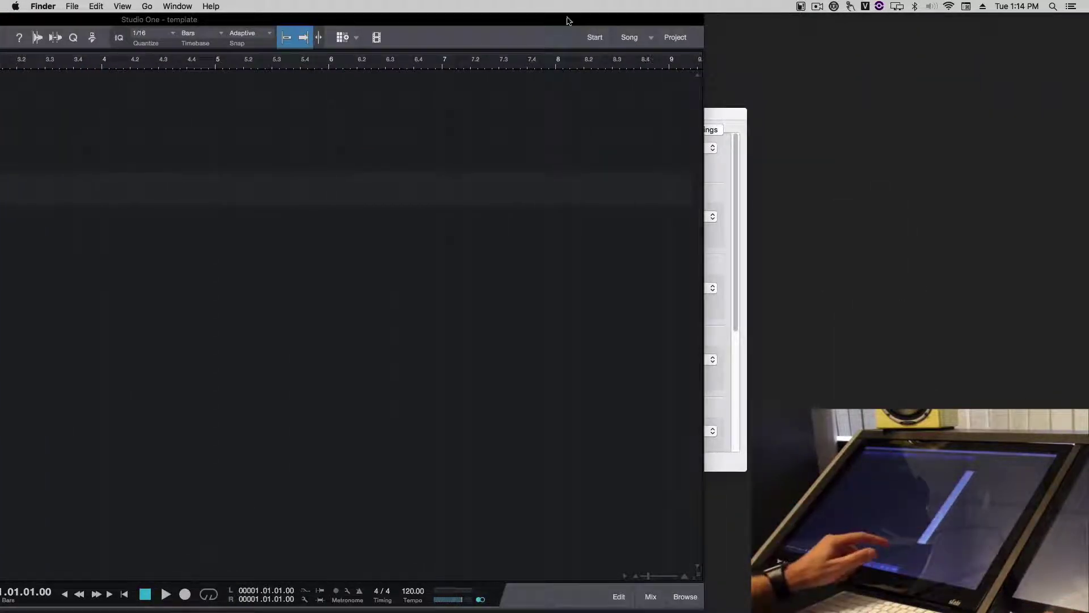
{"action": "left_click_drag", "start_coordinate": [569, 21], "coordinate": [814, 17]}
{"action": "left_click_drag", "start_coordinate": [1000, 263], "coordinate": [1025, 351]}
{"action": "left_click_drag", "start_coordinate": [840, 17], "coordinate": [604, 15]}
{"action": "left_click", "coordinate": [783, 104]}
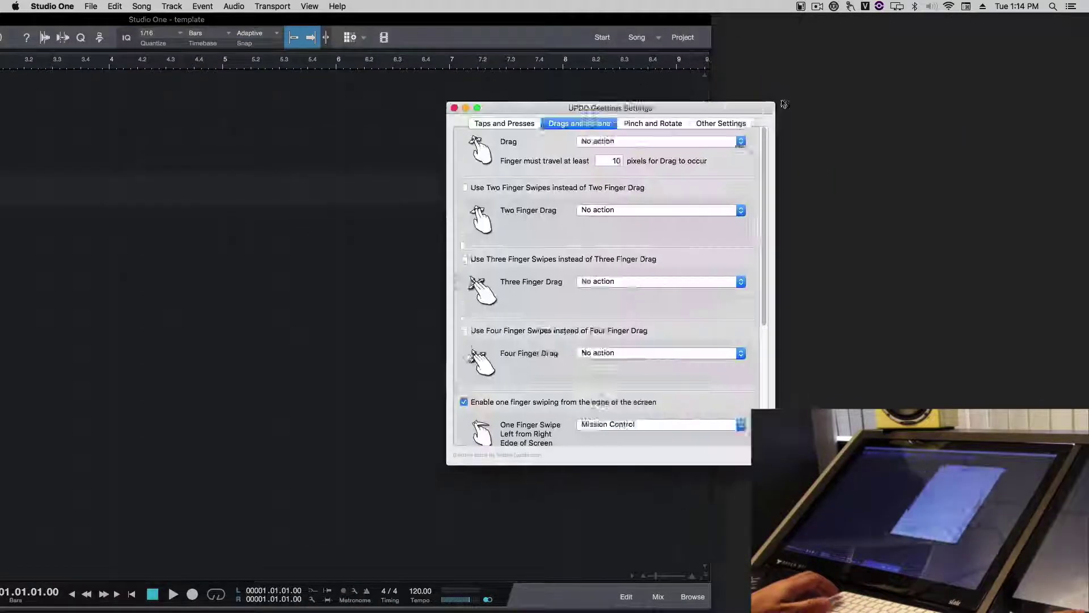
- Set the one-finger Tap gesture to No action in Taps and Presses and close the window
{"action": "left_click_drag", "start_coordinate": [783, 103], "coordinate": [938, 73]}
{"action": "left_click", "coordinate": [658, 91]}
{"action": "scroll", "coordinate": [759, 114], "scroll_direction": "down", "scroll_amount": 5}
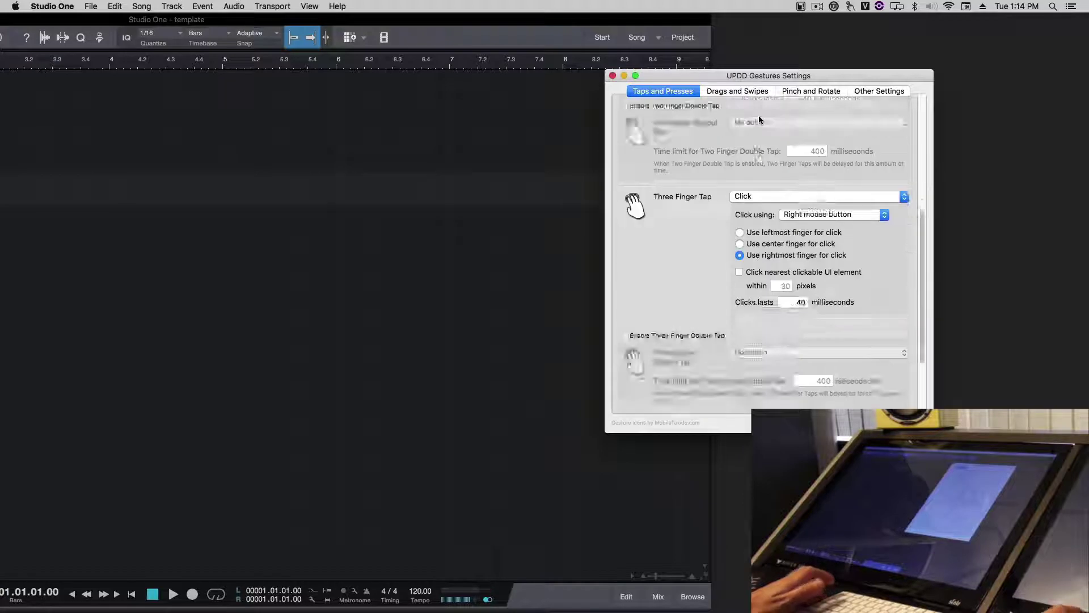
{"action": "scroll", "coordinate": [777, 142], "scroll_direction": "up", "scroll_amount": 8}
{"action": "left_click", "coordinate": [754, 107]}
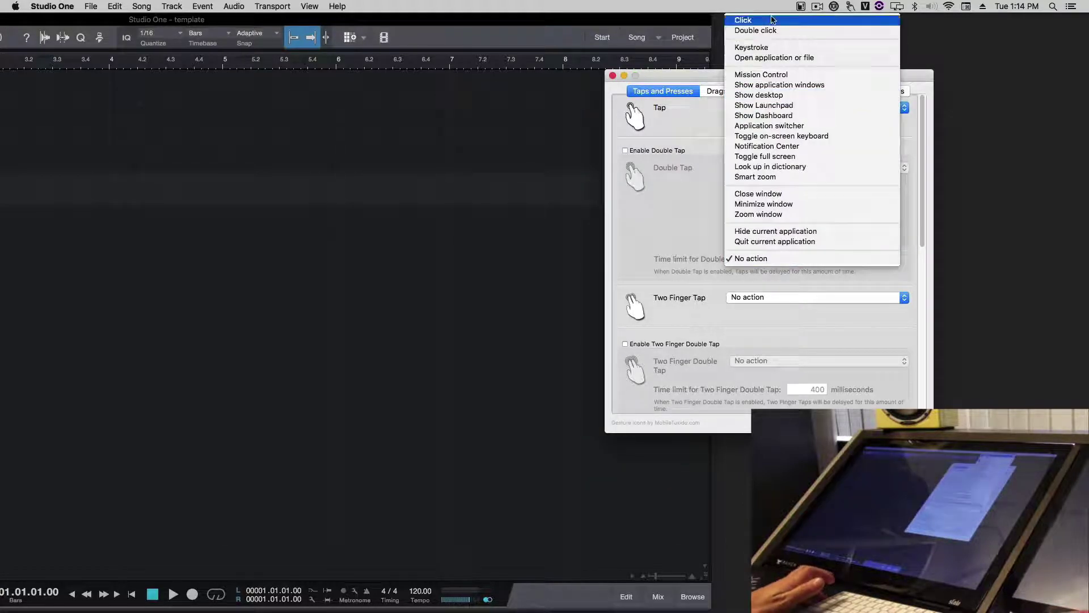
{"action": "left_click", "coordinate": [744, 19]}
{"action": "left_click_drag", "start_coordinate": [678, 19], "coordinate": [874, 12]}
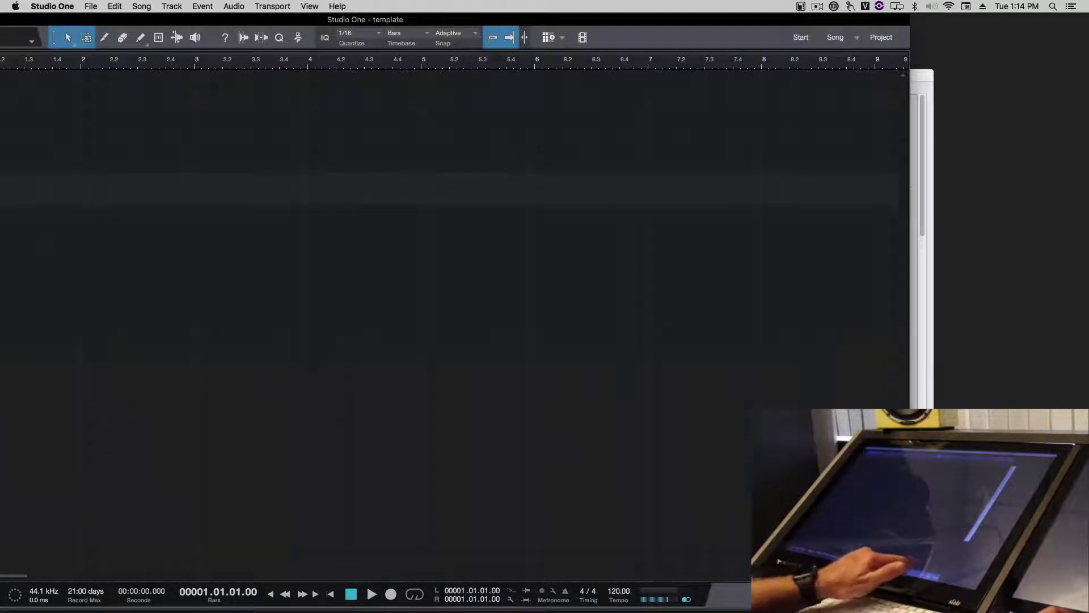
{"action": "left_click", "coordinate": [928, 396]}
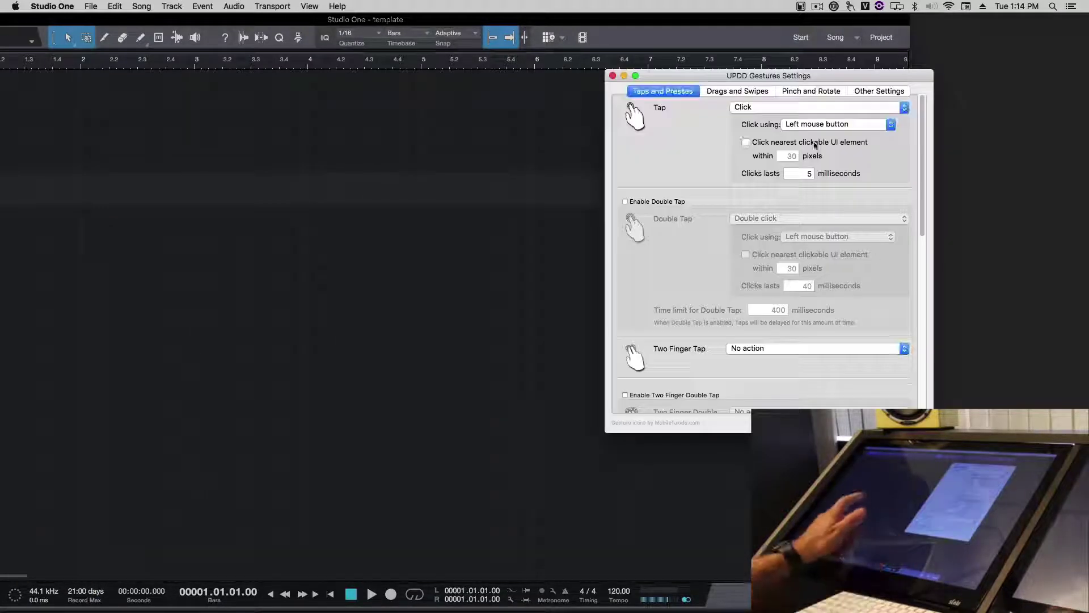
{"action": "left_click", "coordinate": [735, 109]}
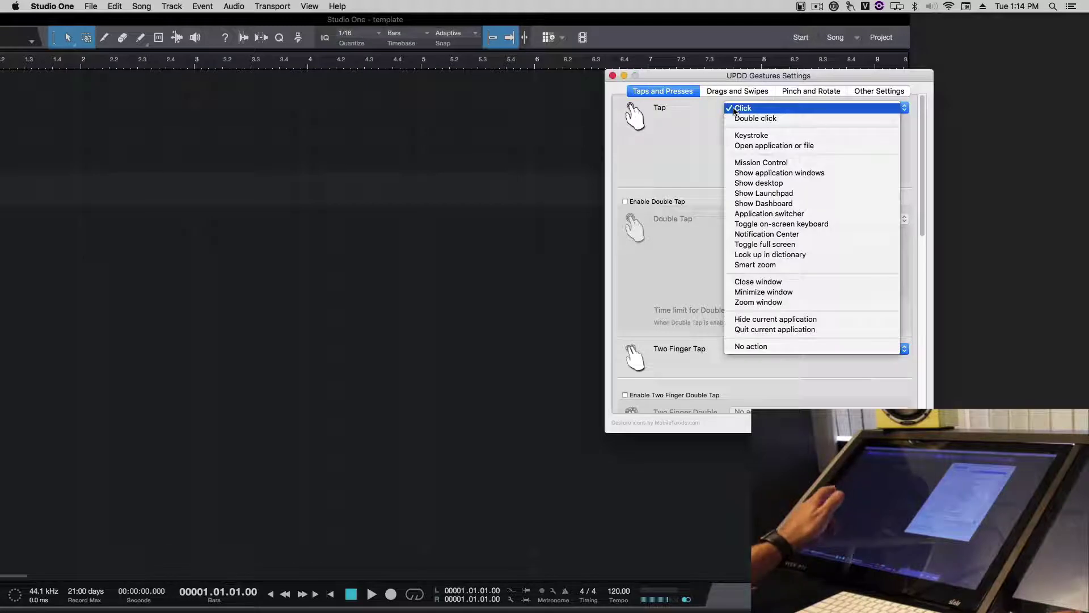
{"action": "left_click", "coordinate": [757, 346]}
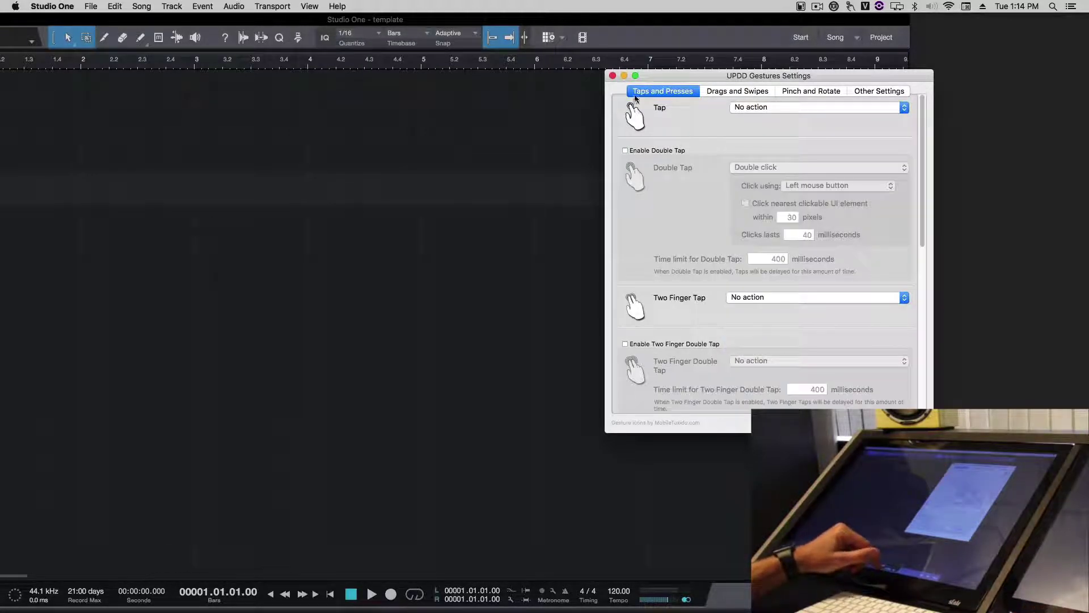
{"action": "left_click", "coordinate": [612, 75]}
{"action": "left_click_drag", "start_coordinate": [608, 24], "coordinate": [709, 24]}
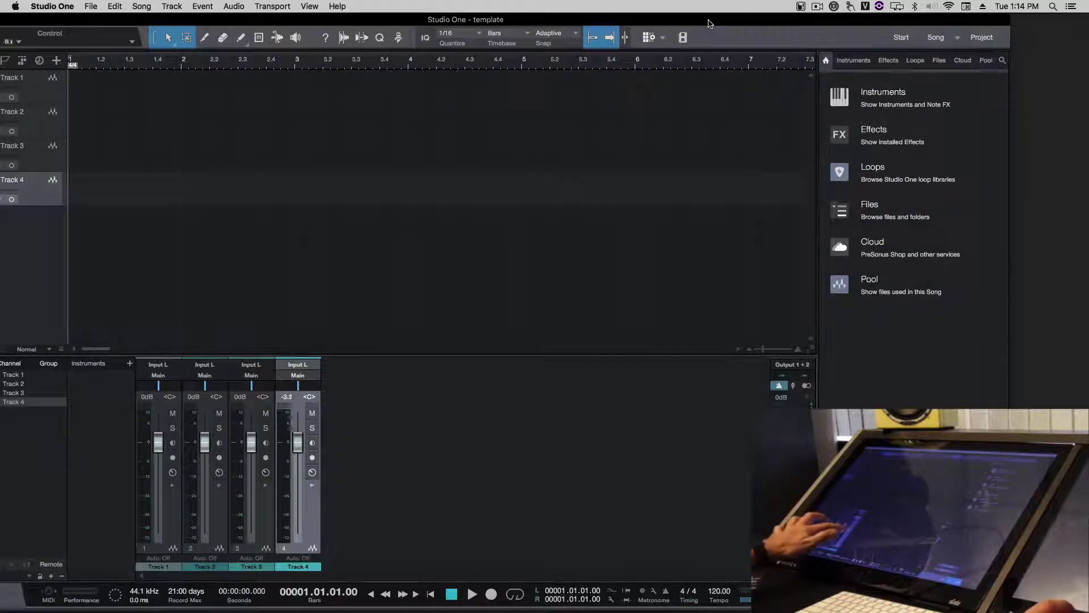
- Touch-drag the Track 2 and Track 4 faders to confirm they respond
{"action": "left_click_drag", "start_coordinate": [297, 442], "coordinate": [298, 465]}
{"action": "left_click_drag", "start_coordinate": [204, 442], "coordinate": [205, 457]}
{"action": "left_click_drag", "start_coordinate": [297, 465], "coordinate": [297, 461]}
{"action": "left_click_drag", "start_coordinate": [204, 457], "coordinate": [204, 454]}
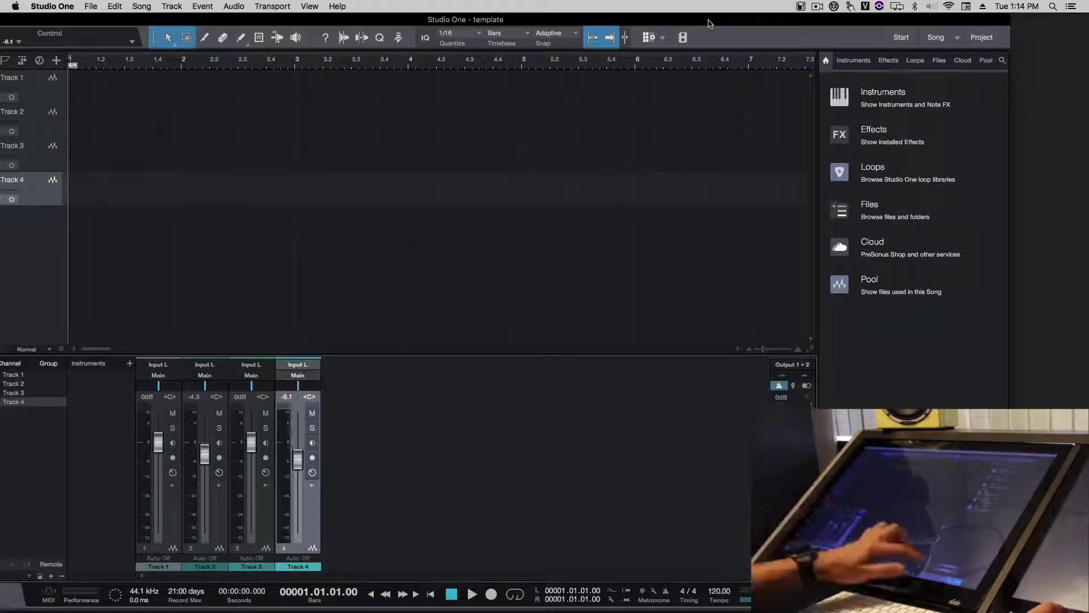
- Close the mixer and browser, then quit Studio One and save the template
{"action": "left_click", "coordinate": [964, 594]}
{"action": "left_click", "coordinate": [993, 594]}
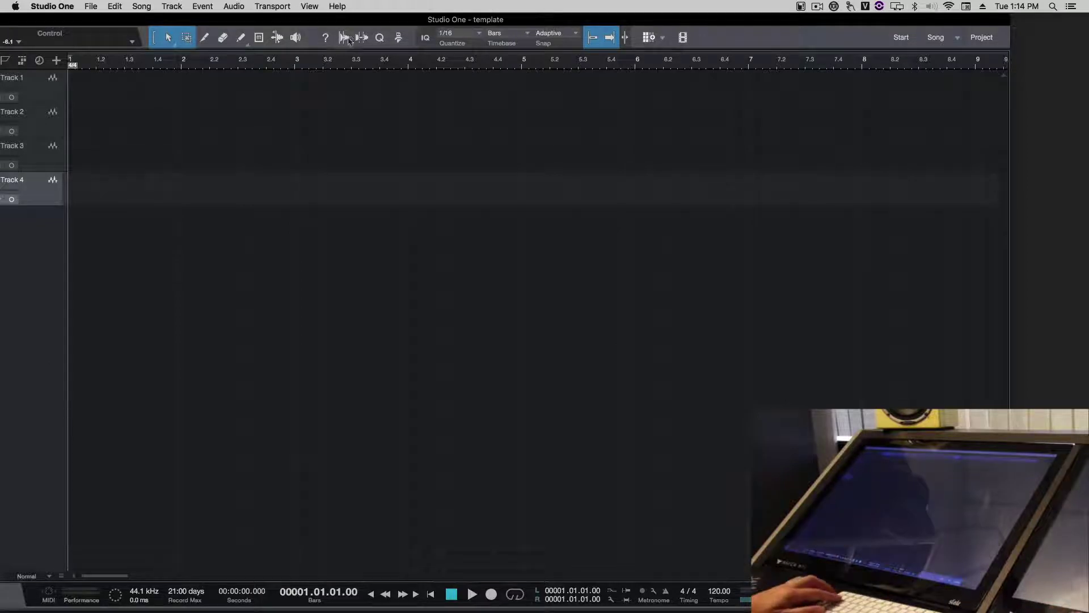
{"action": "key", "text": "super+w"}
{"action": "key", "text": "Return"}
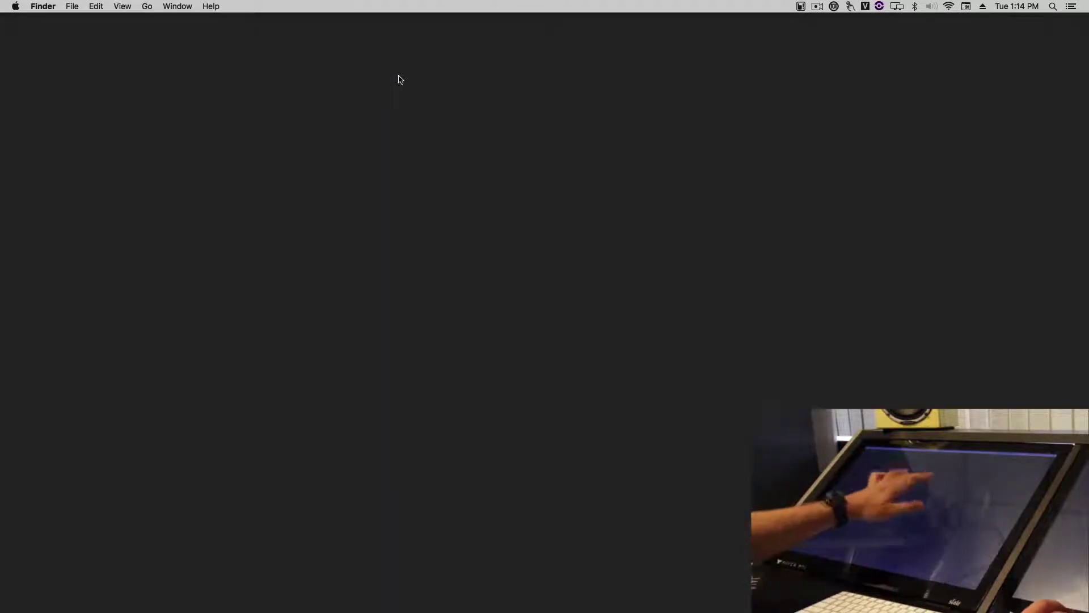
- Load Raven Default Gestures.gpf from the RavenGestures folder through the UPDD menu-bar icon
{"action": "left_click", "coordinate": [850, 7]}
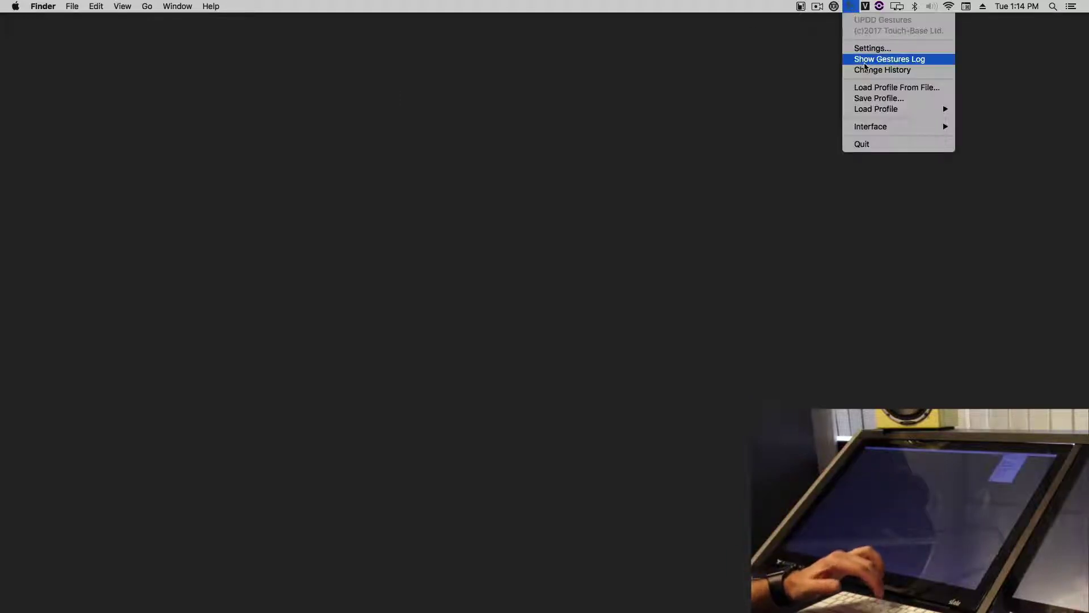
{"action": "left_click", "coordinate": [863, 85]}
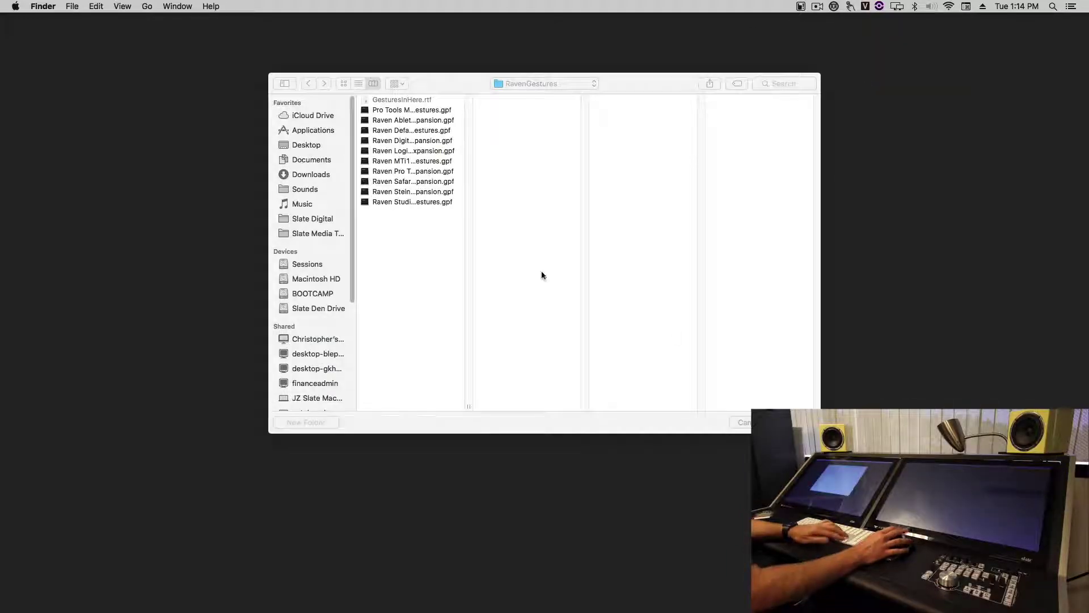
{"action": "left_click", "coordinate": [432, 131]}
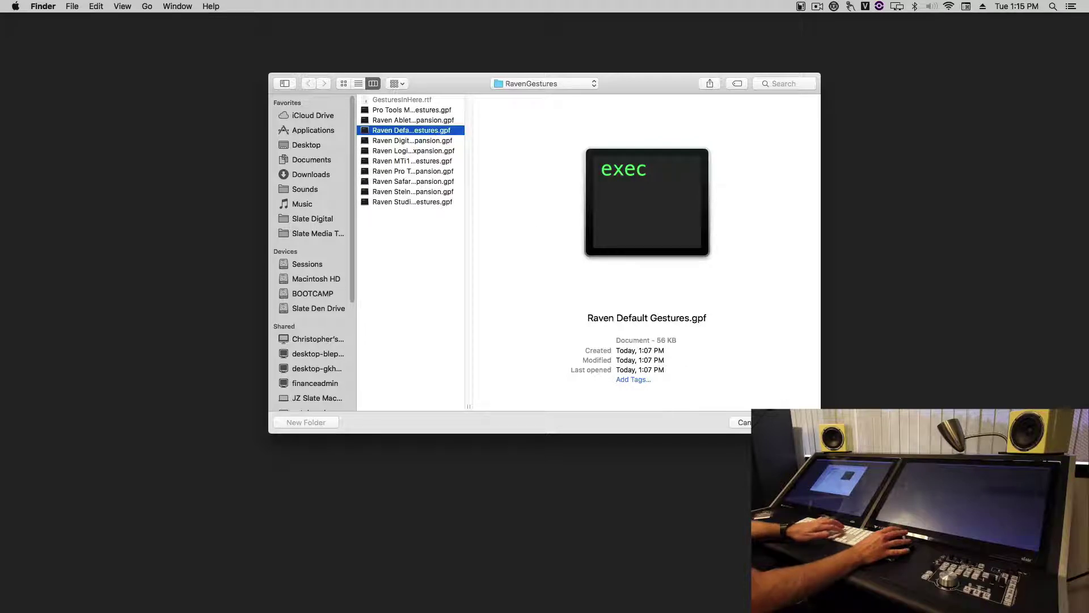
{"action": "key", "text": "Return"}
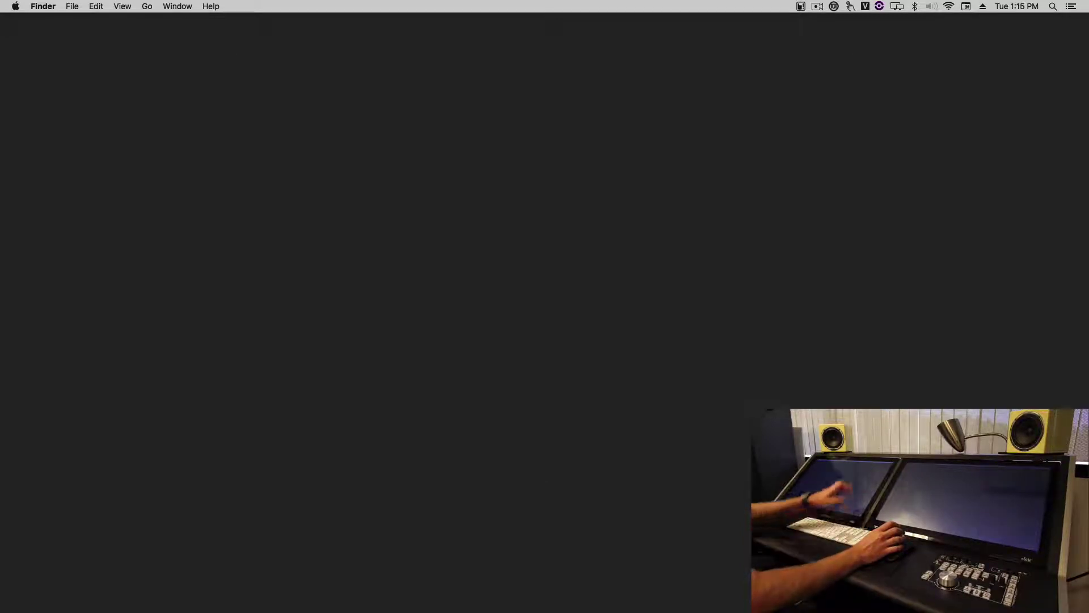
- Scroll the RAVEN downloads page to Key Commands for Studio One, then return to the desktop
{"action": "left_click_drag", "start_coordinate": [783, 183], "coordinate": [129, 450]}
{"action": "left_click_drag", "start_coordinate": [266, 134], "coordinate": [658, 367]}
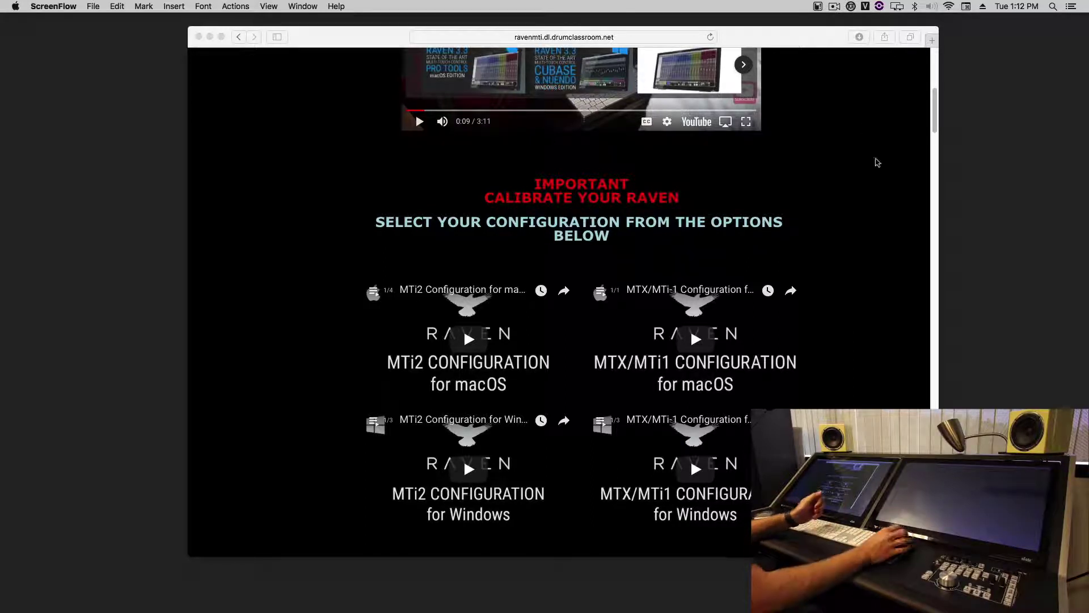
{"action": "scroll", "coordinate": [877, 162], "scroll_direction": "up", "scroll_amount": 10}
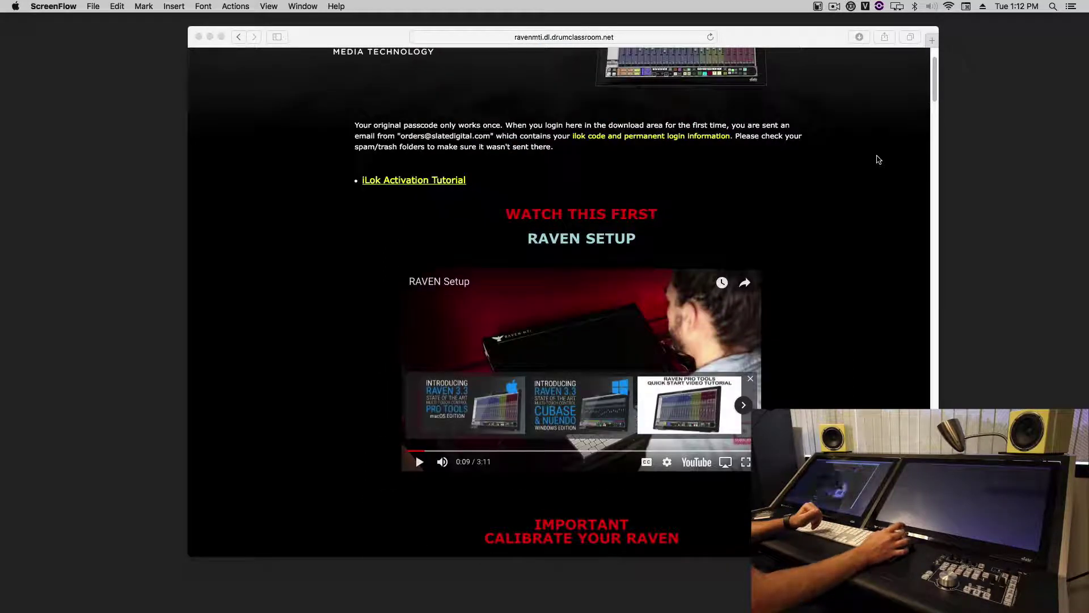
{"action": "scroll", "coordinate": [880, 160], "scroll_direction": "down", "scroll_amount": 8}
{"action": "scroll", "coordinate": [879, 161], "scroll_direction": "down", "scroll_amount": 20}
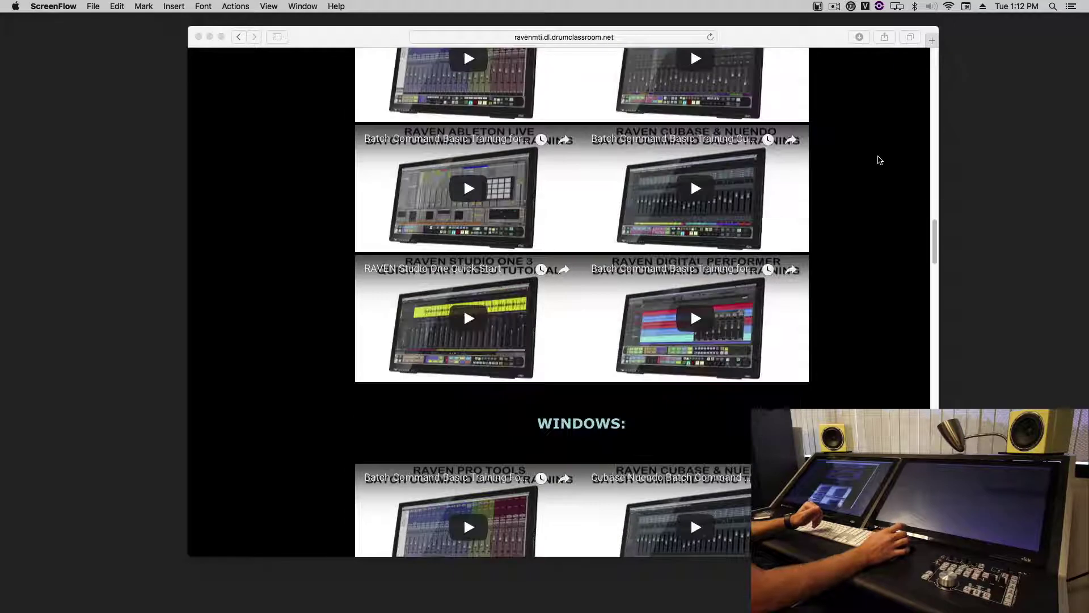
{"action": "scroll", "coordinate": [880, 164], "scroll_direction": "down", "scroll_amount": 15}
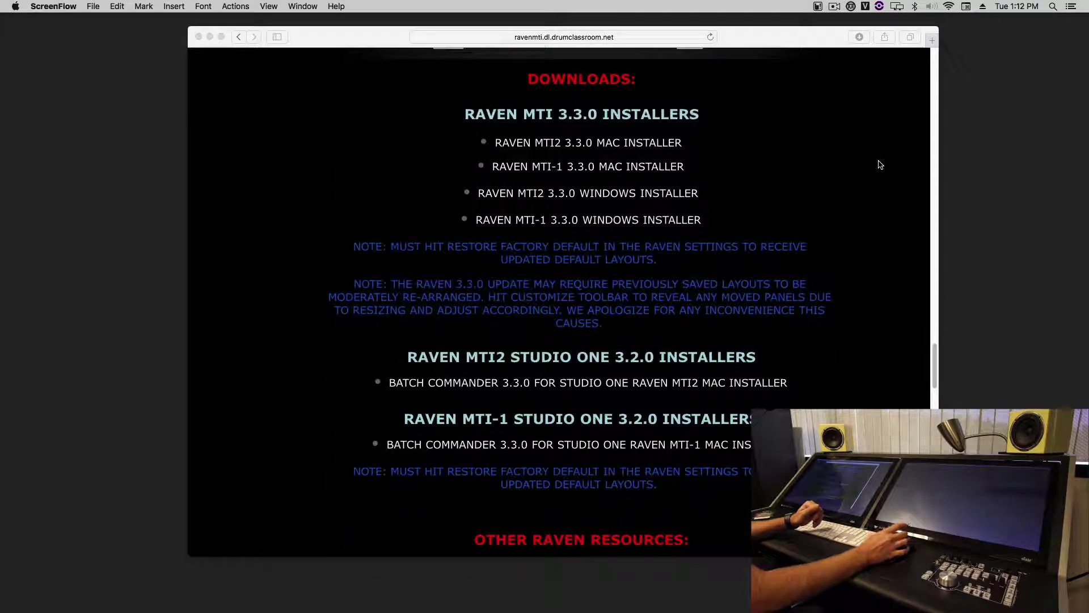
{"action": "scroll", "coordinate": [880, 165], "scroll_direction": "down", "scroll_amount": 4}
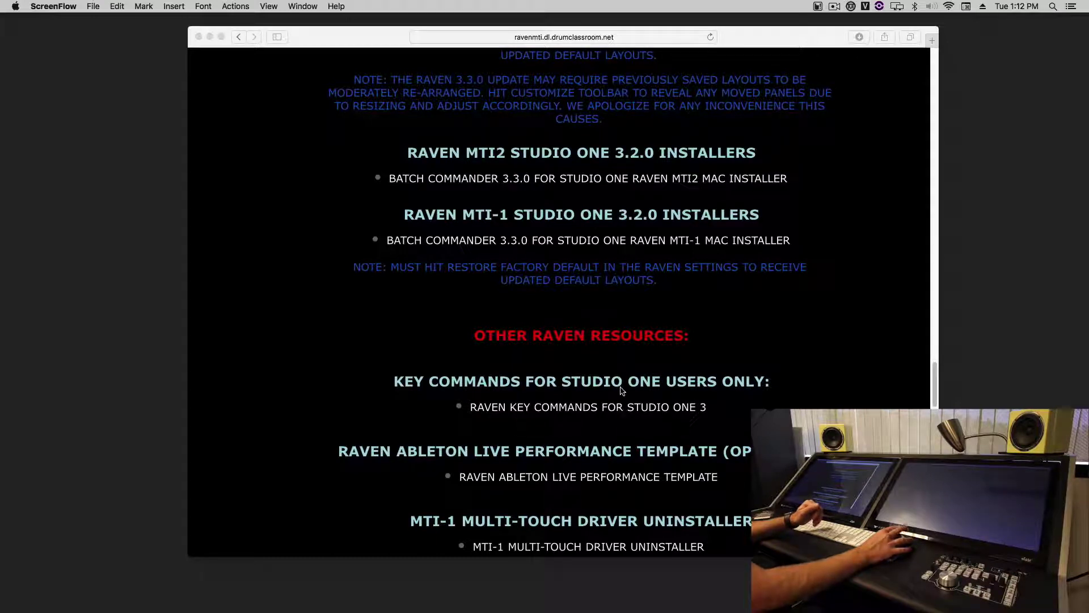
{"action": "left_click", "coordinate": [588, 416]}
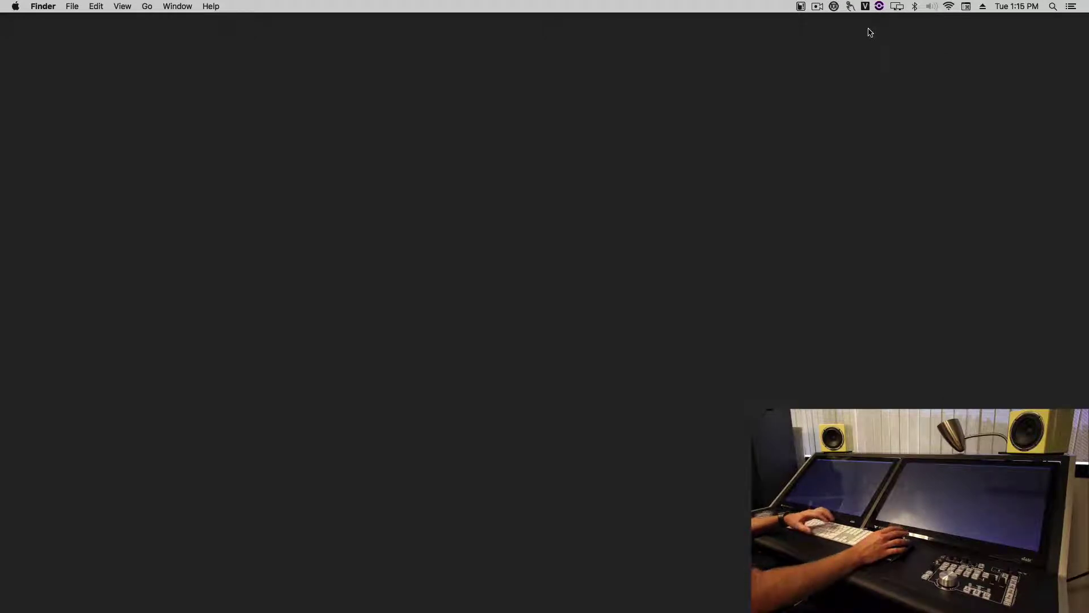
- Load the 'Raven Studio One Gestures.gpf' profile in UPDD Gestures and close its settings window
{"action": "left_click", "coordinate": [850, 6]}
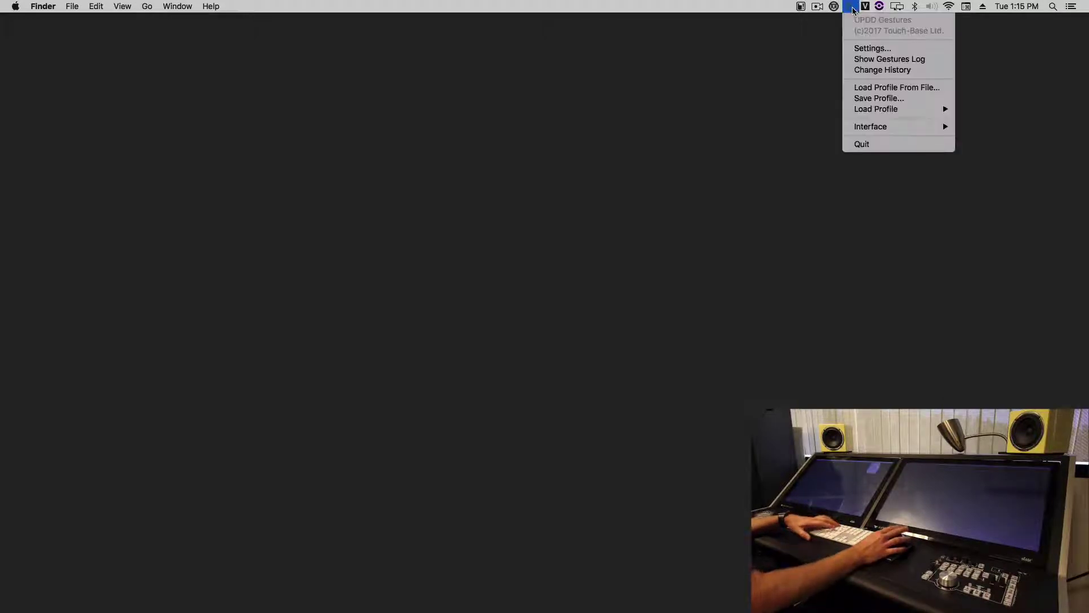
{"action": "left_click", "coordinate": [876, 48]}
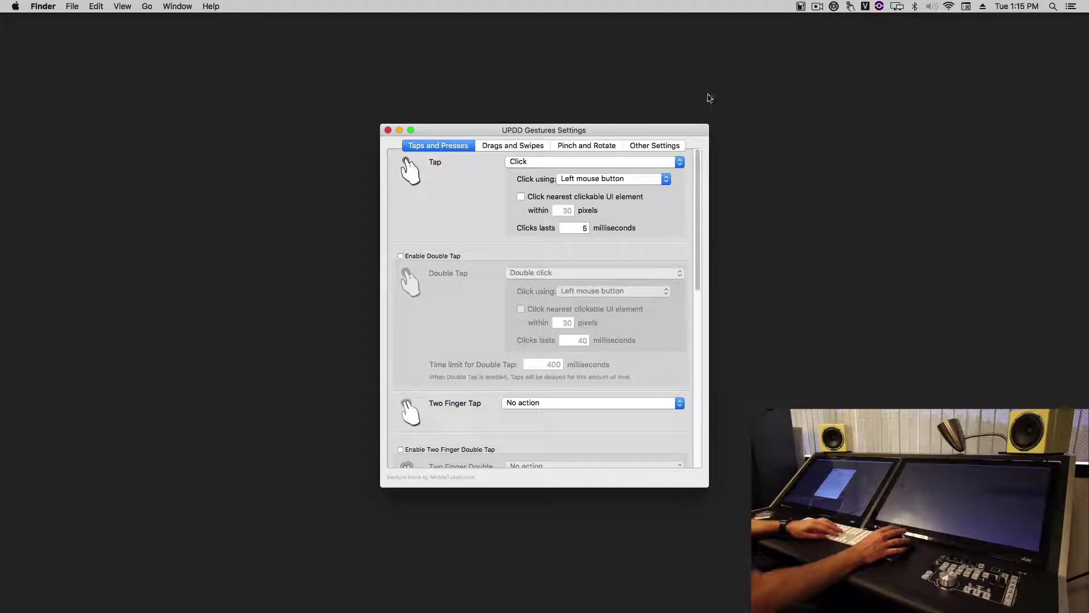
{"action": "left_click", "coordinate": [850, 7]}
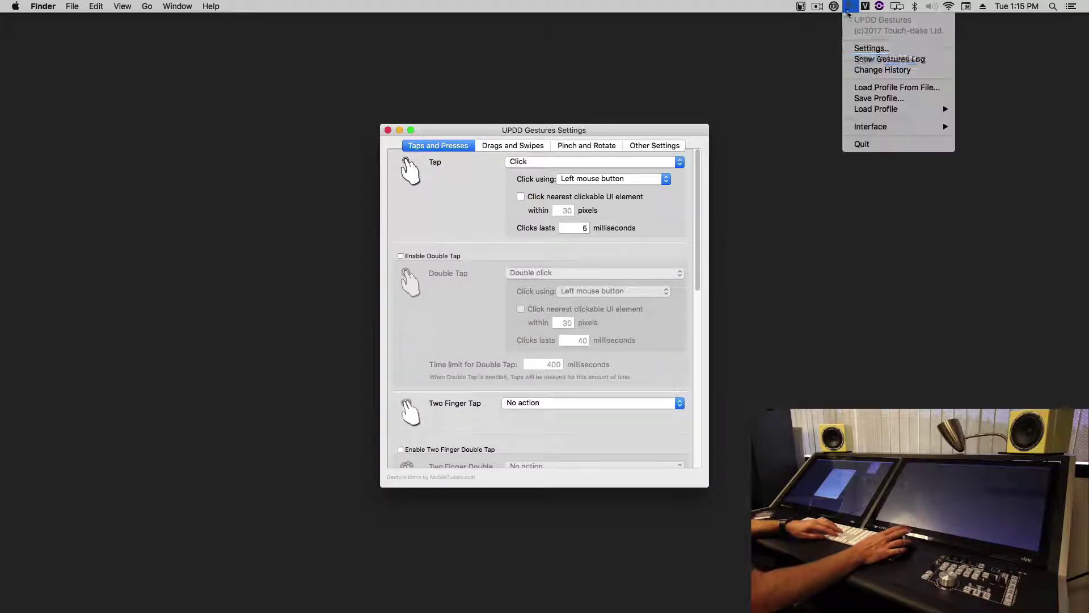
{"action": "left_click", "coordinate": [867, 90]}
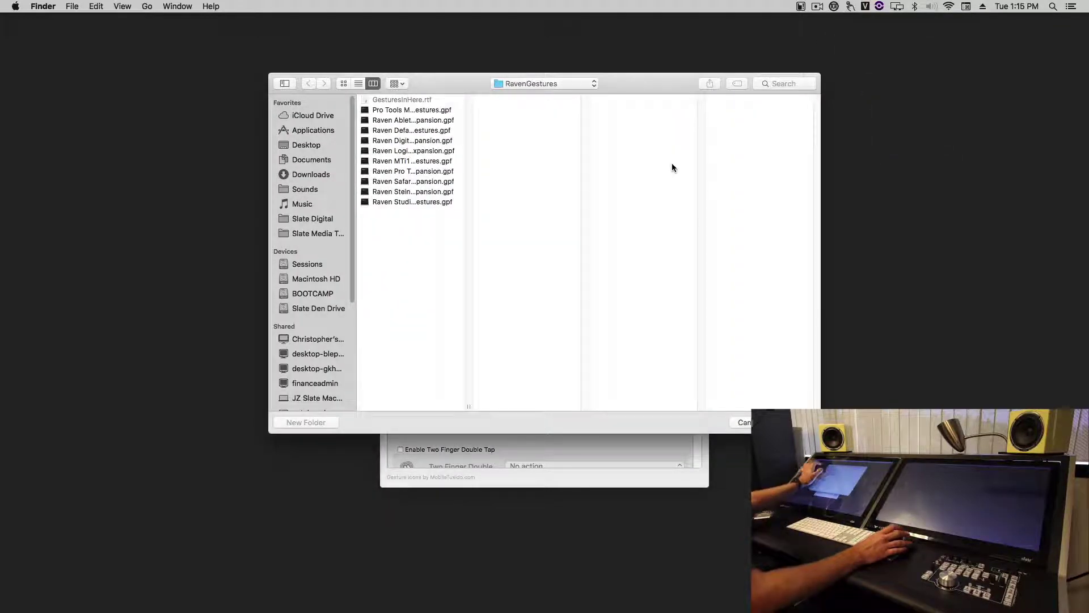
{"action": "left_click", "coordinate": [400, 203]}
{"action": "key", "text": "Return"}
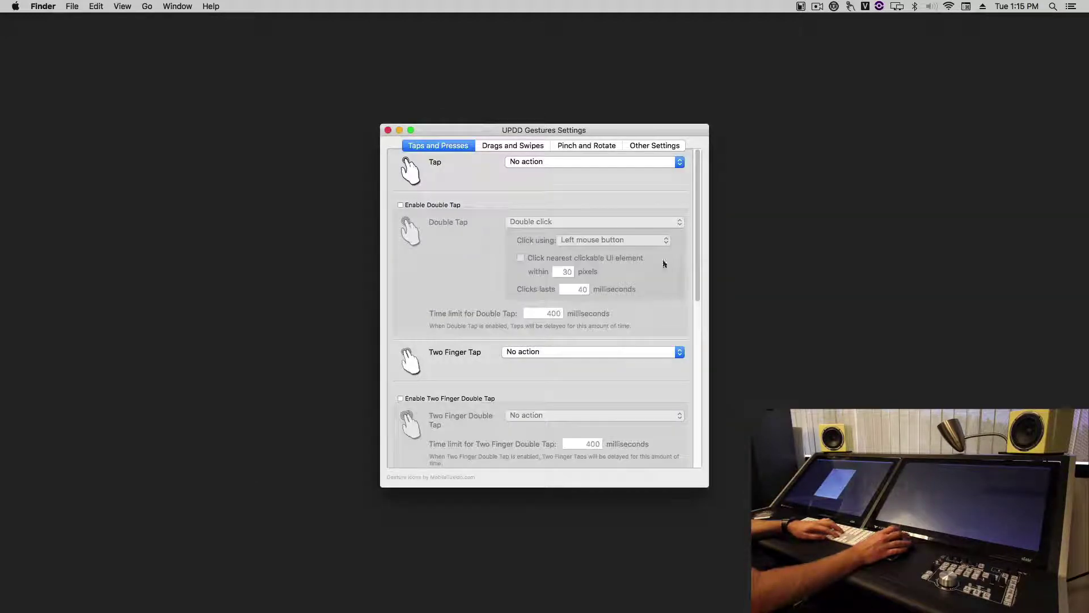
{"action": "left_click", "coordinate": [388, 130]}
- Launch Studio One, open the recent 'template' song, and mark Track 4 from bar 2.4 to 6
{"action": "mouse_move", "coordinate": [536, 602]}
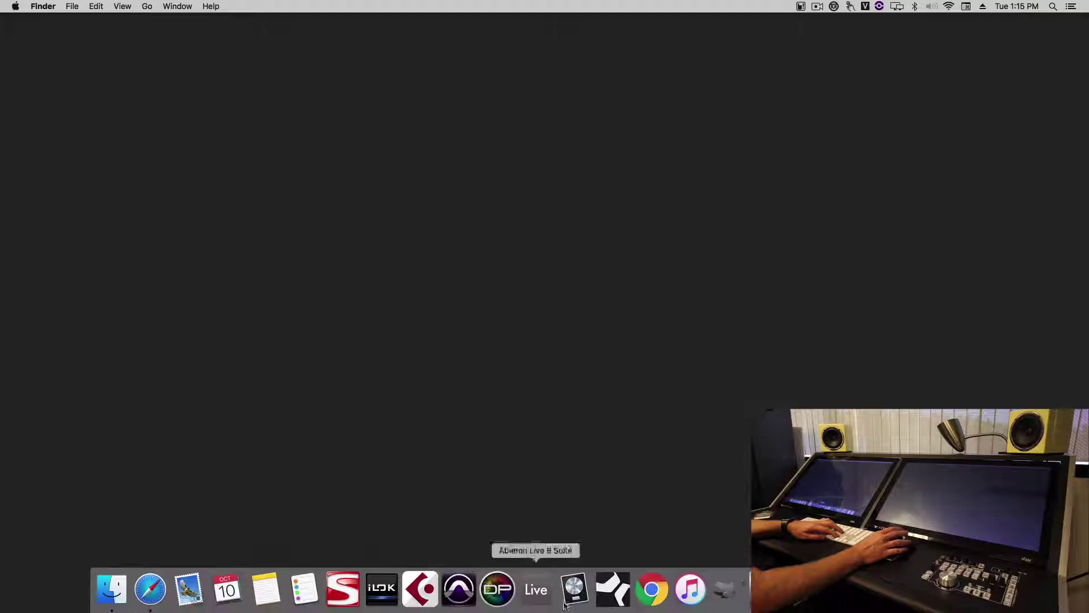
{"action": "left_click", "coordinate": [605, 590]}
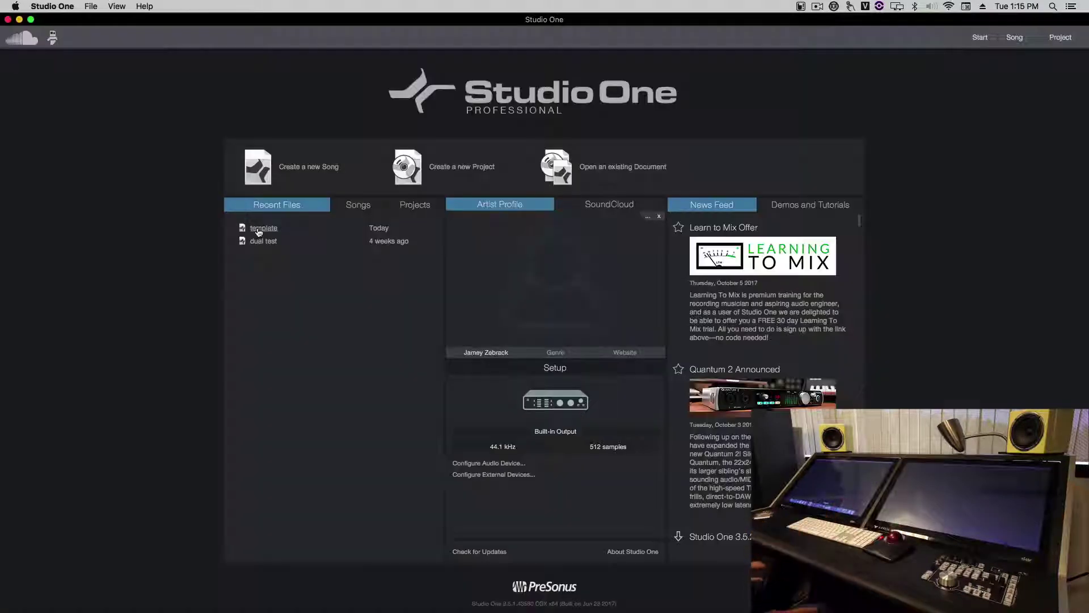
{"action": "left_click", "coordinate": [257, 232]}
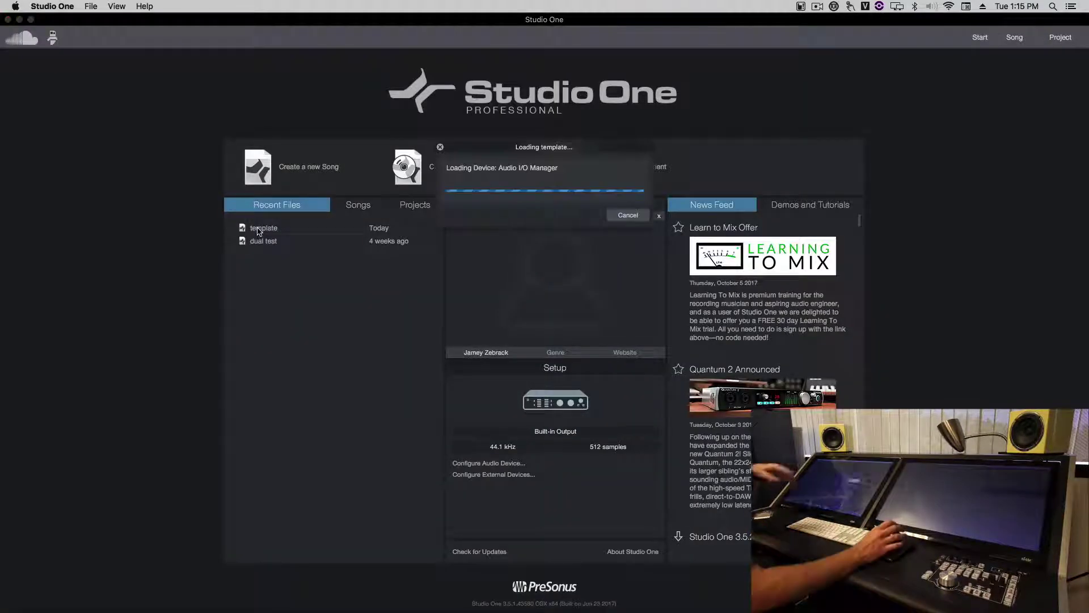
{"action": "left_click_drag", "start_coordinate": [317, 189], "coordinate": [721, 188]}
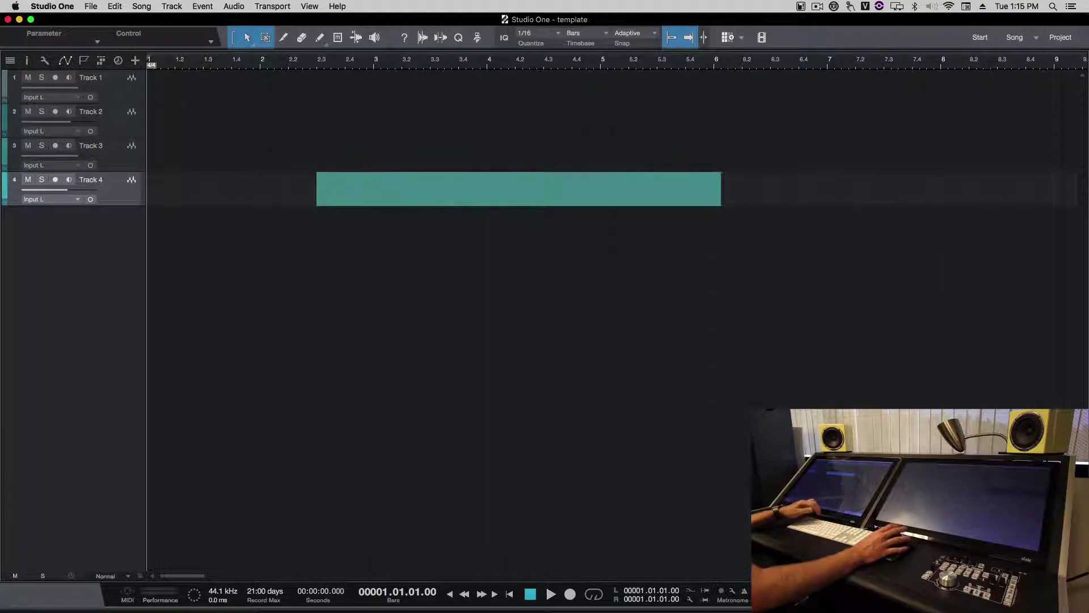
{"action": "key", "text": "F2"}
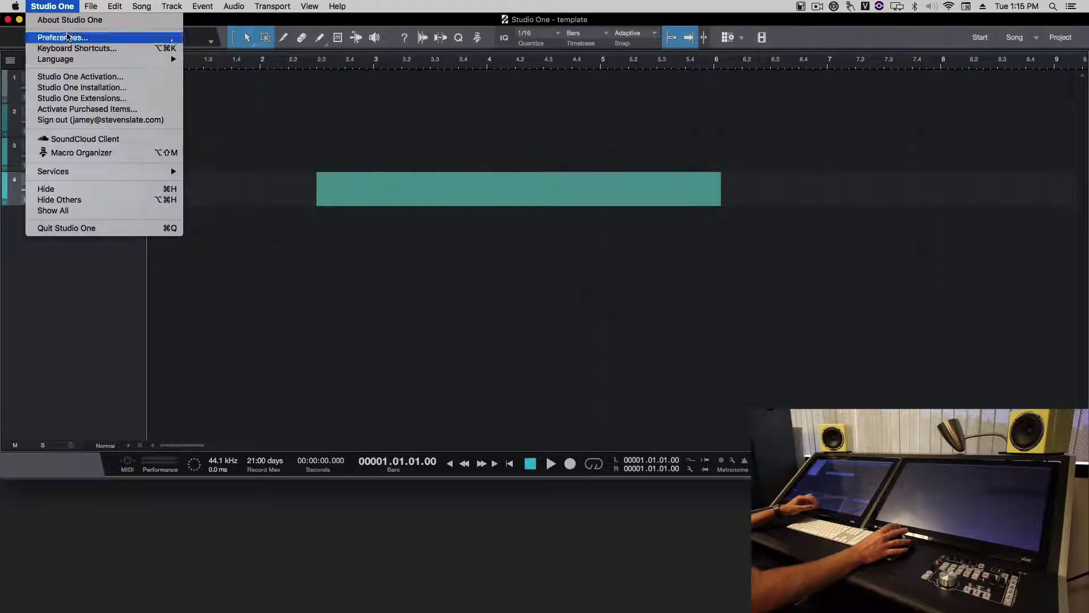
- Change the Touch Input TUIO UDP port in General preferences from 3333 to 3334
{"action": "left_click", "coordinate": [62, 37]}
{"action": "left_click", "coordinate": [622, 126]}
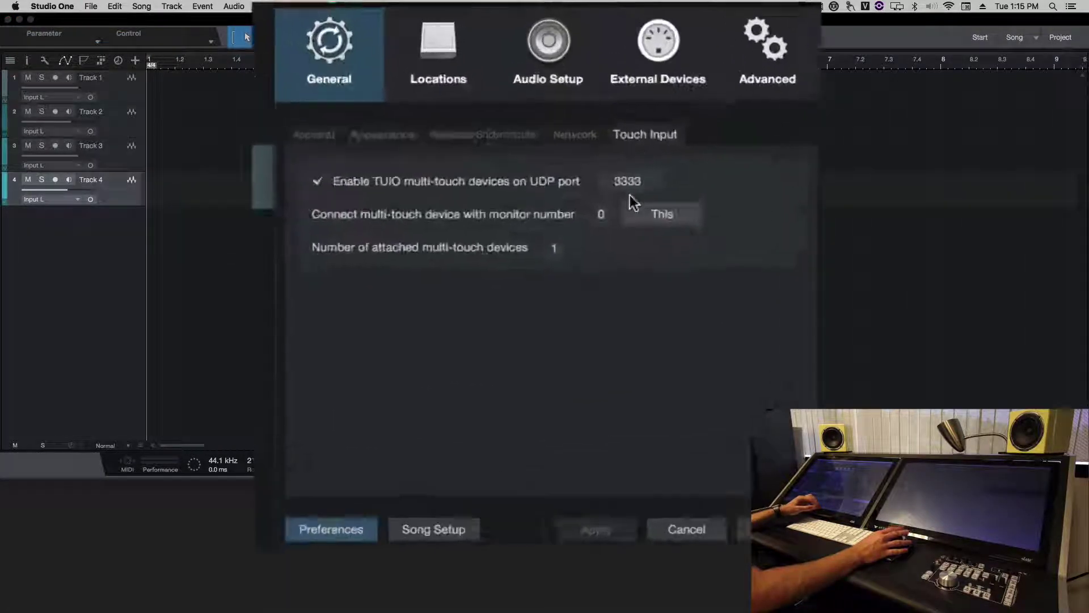
{"action": "double_click", "coordinate": [630, 182]}
{"action": "type", "text": "3334"}
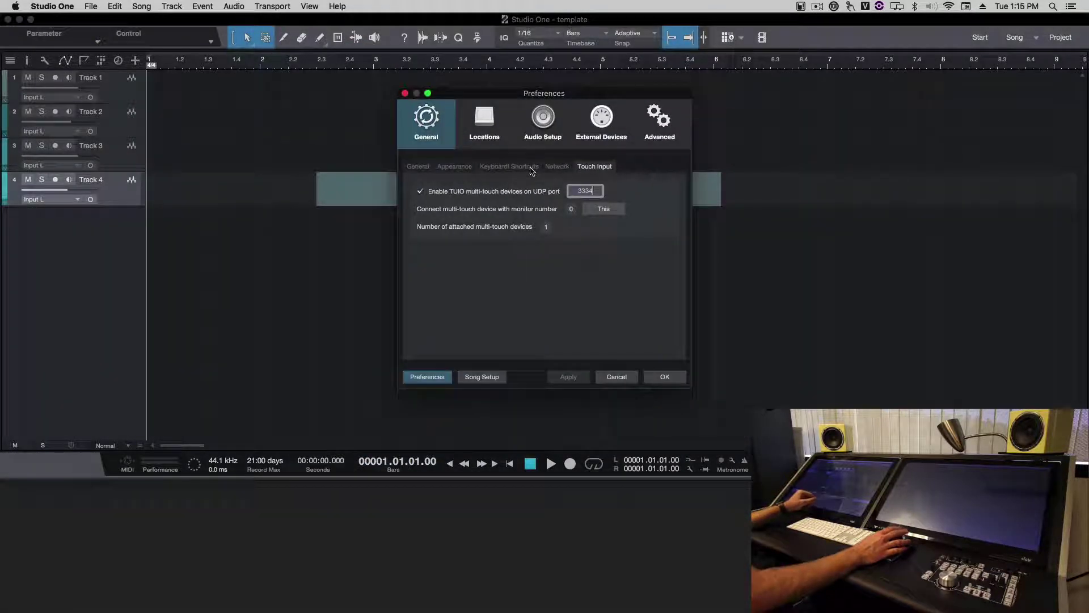
- Import the Raven keyscheme from Downloads as the keyboard mapping scheme and apply it
{"action": "left_click", "coordinate": [531, 168]}
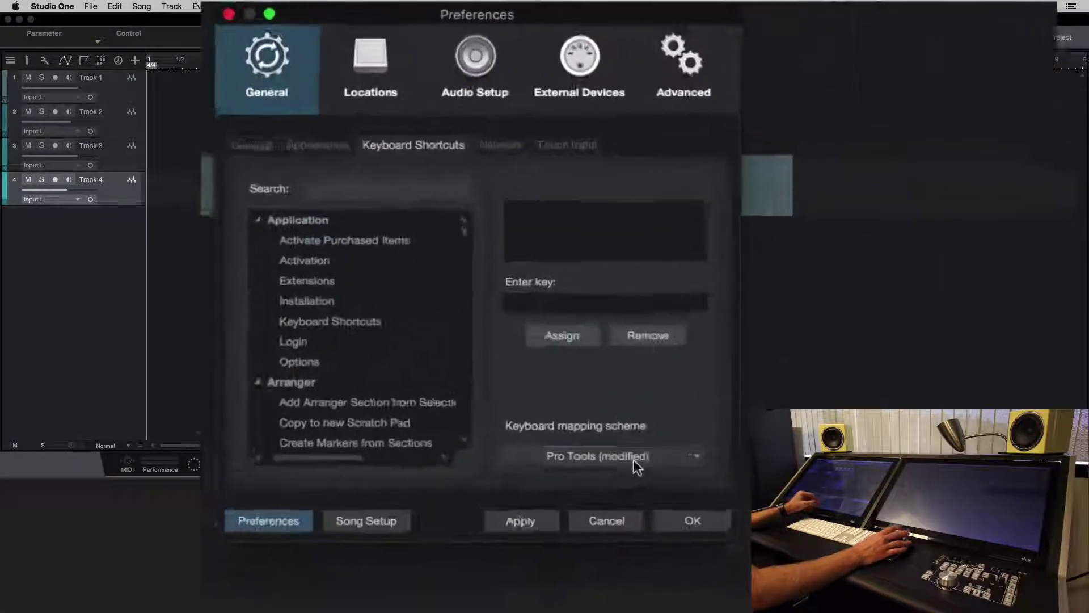
{"action": "left_click", "coordinate": [633, 458]}
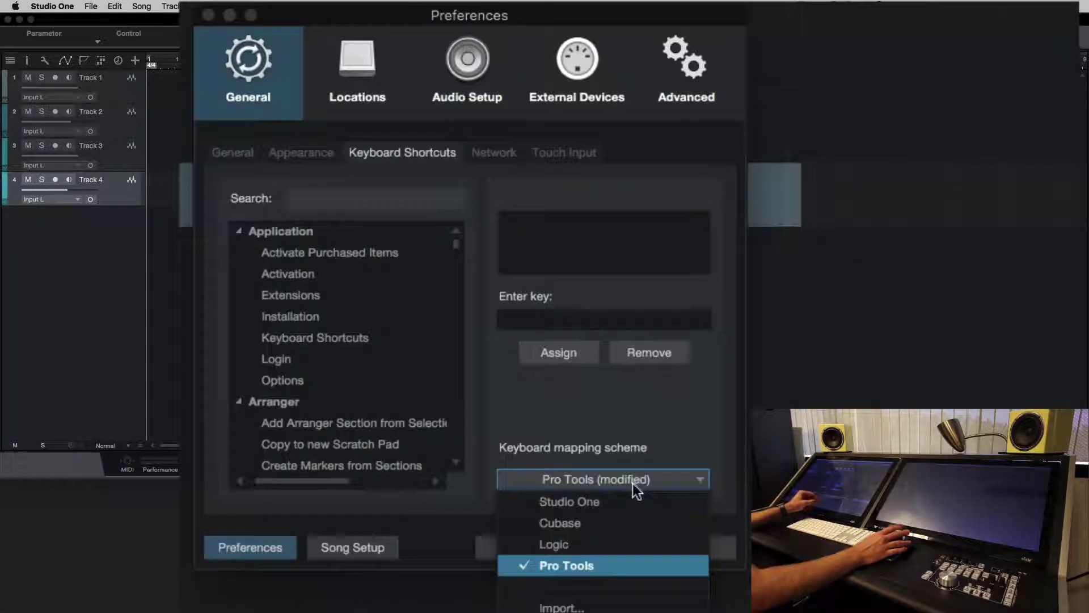
{"action": "left_click", "coordinate": [600, 603]}
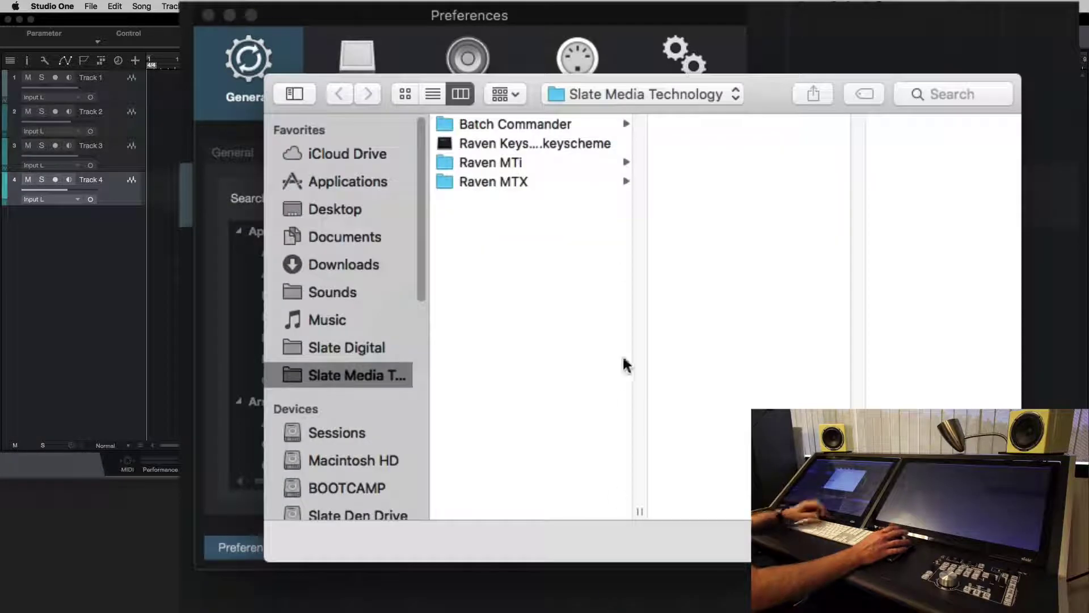
{"action": "left_click", "coordinate": [351, 262]}
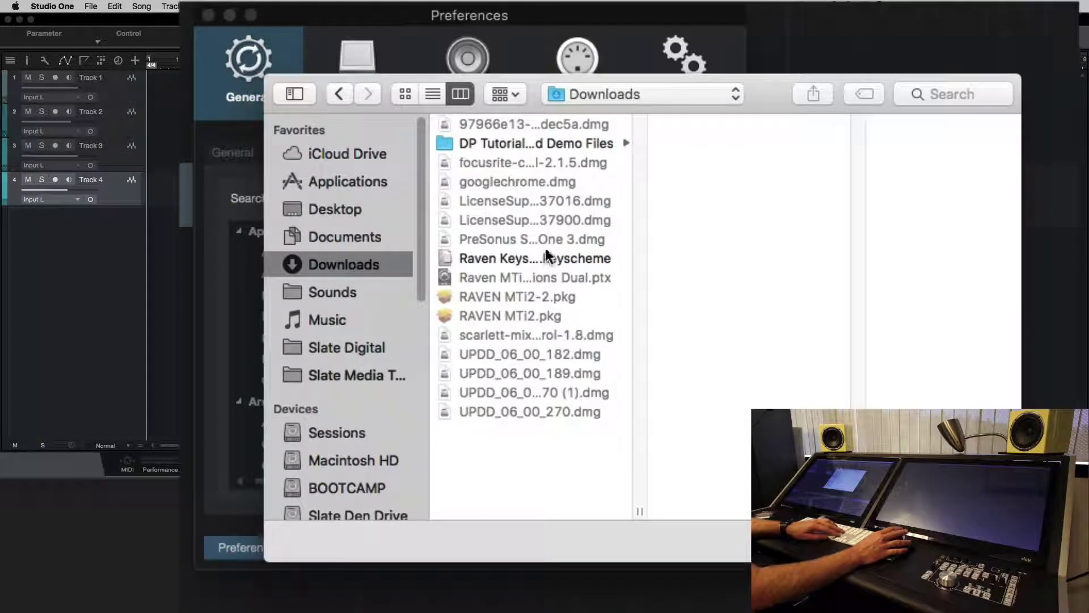
{"action": "left_click", "coordinate": [480, 260]}
{"action": "key", "text": "Return"}
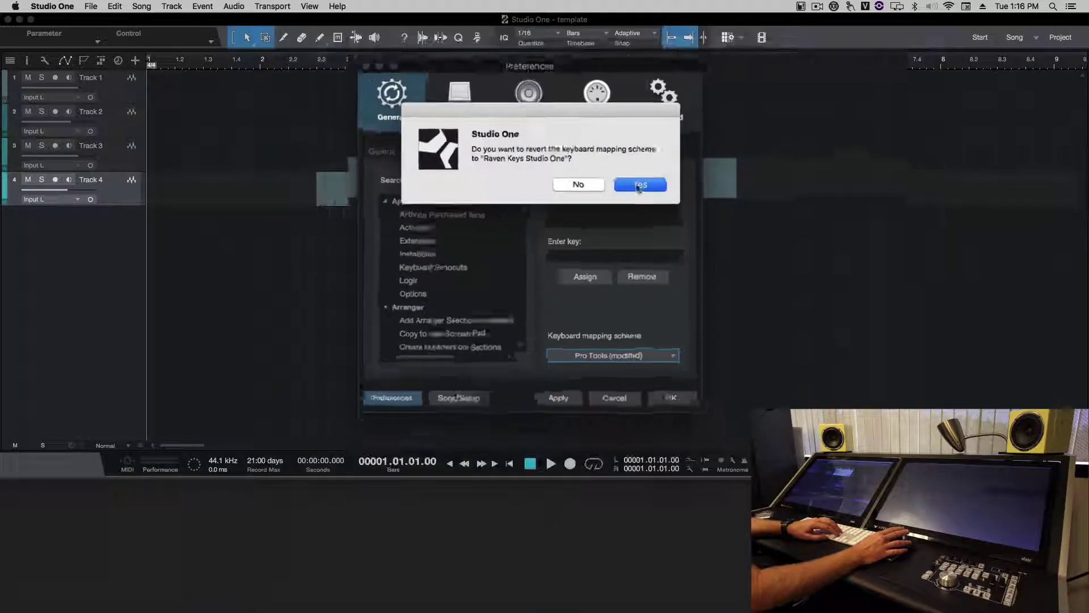
{"action": "left_click", "coordinate": [647, 204]}
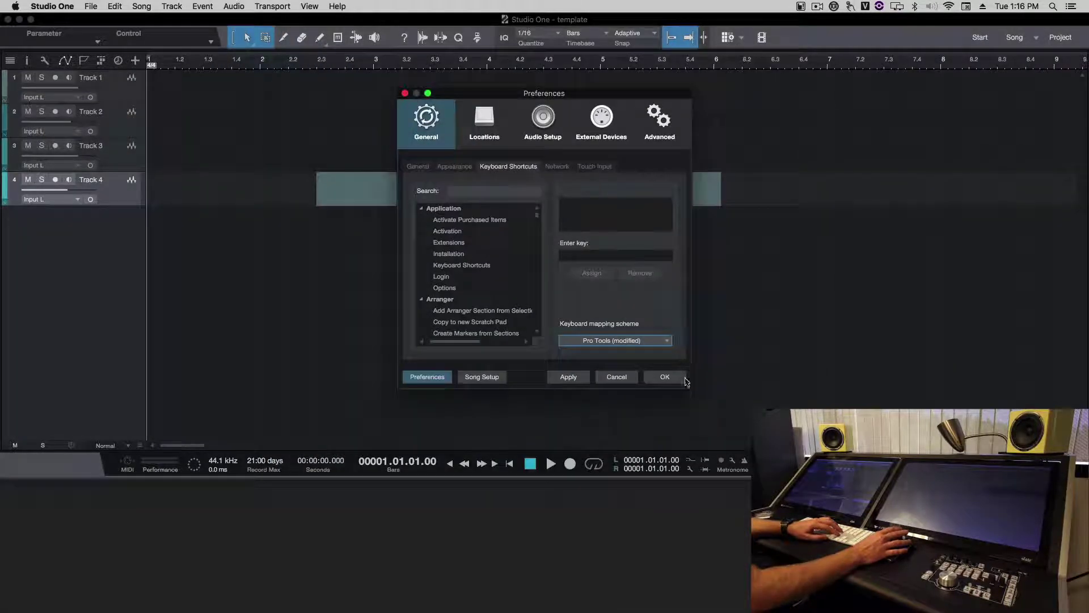
{"action": "left_click", "coordinate": [582, 375]}
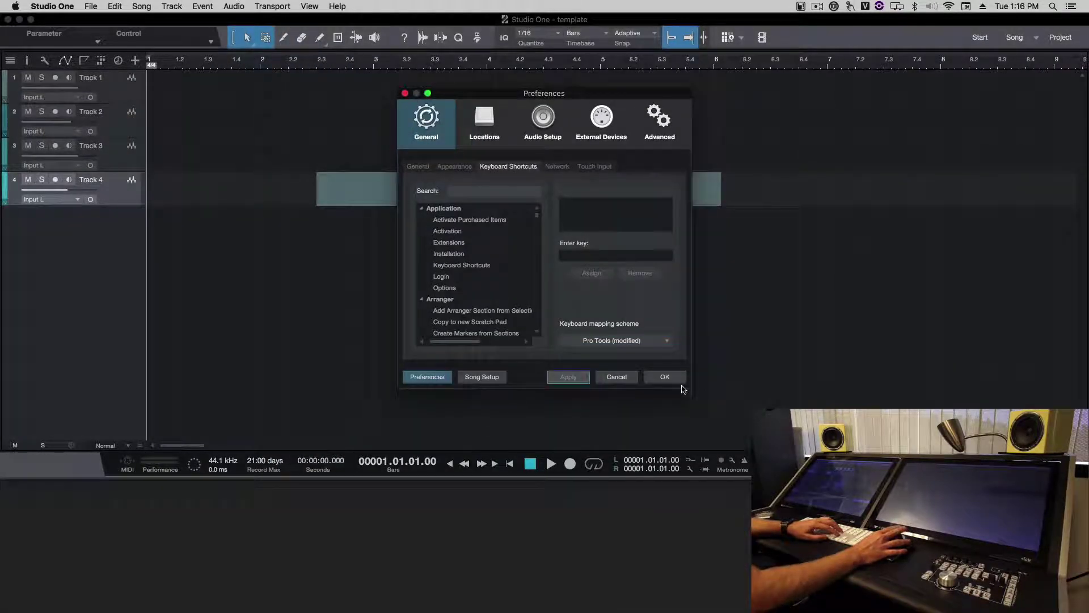
{"action": "left_click_drag", "start_coordinate": [688, 387], "coordinate": [825, 397]}
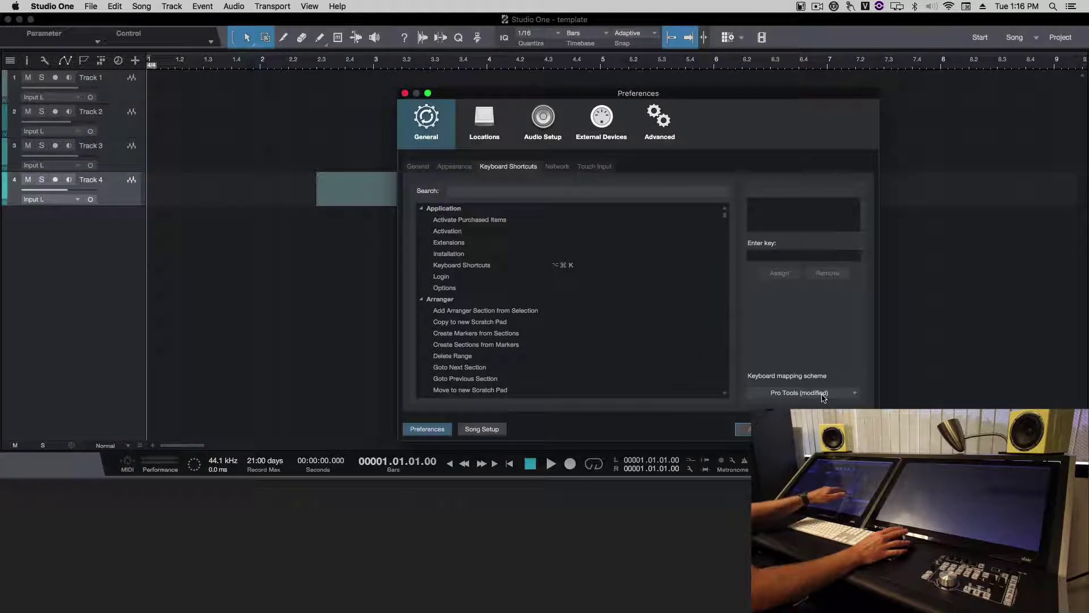
- Filter Keyboard Shortcuts by 'insert' to check Console > Add Insert, then close Preferences
{"action": "left_click", "coordinate": [642, 191]}
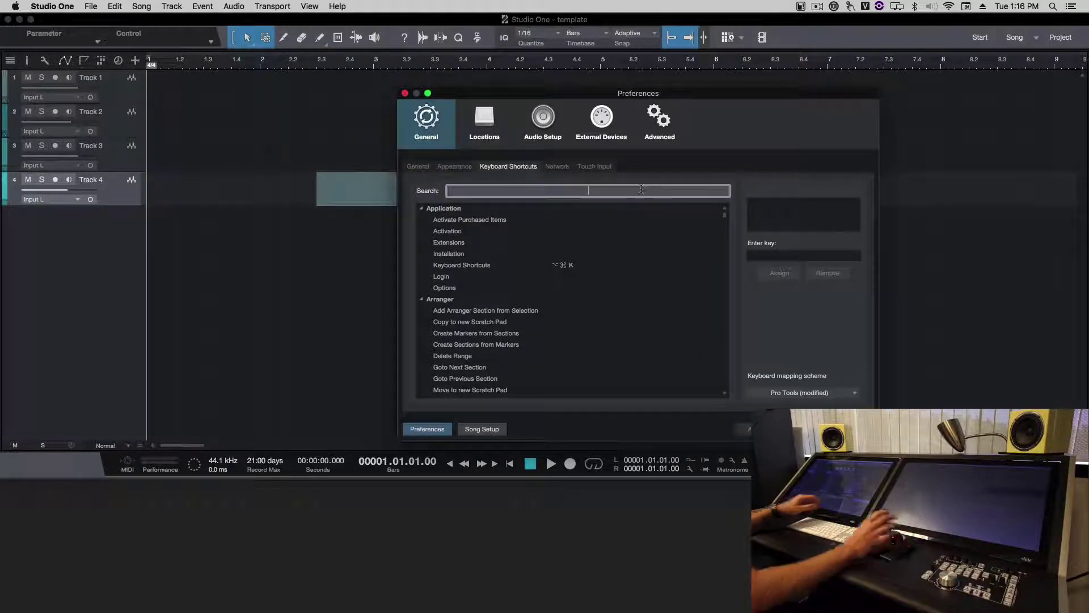
{"action": "type", "text": "insert"}
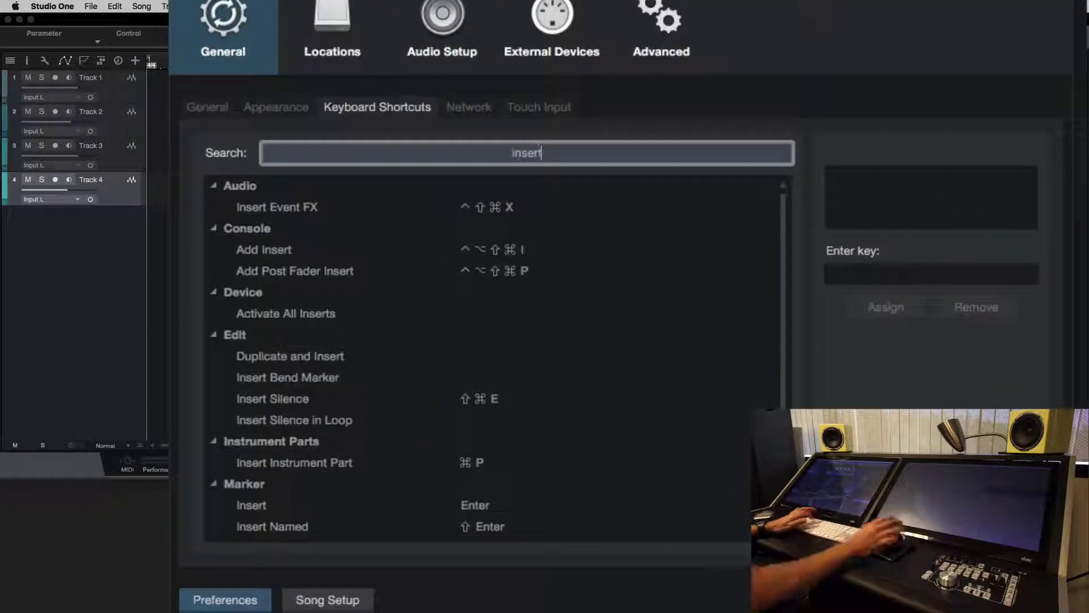
{"action": "left_click", "coordinate": [431, 253]}
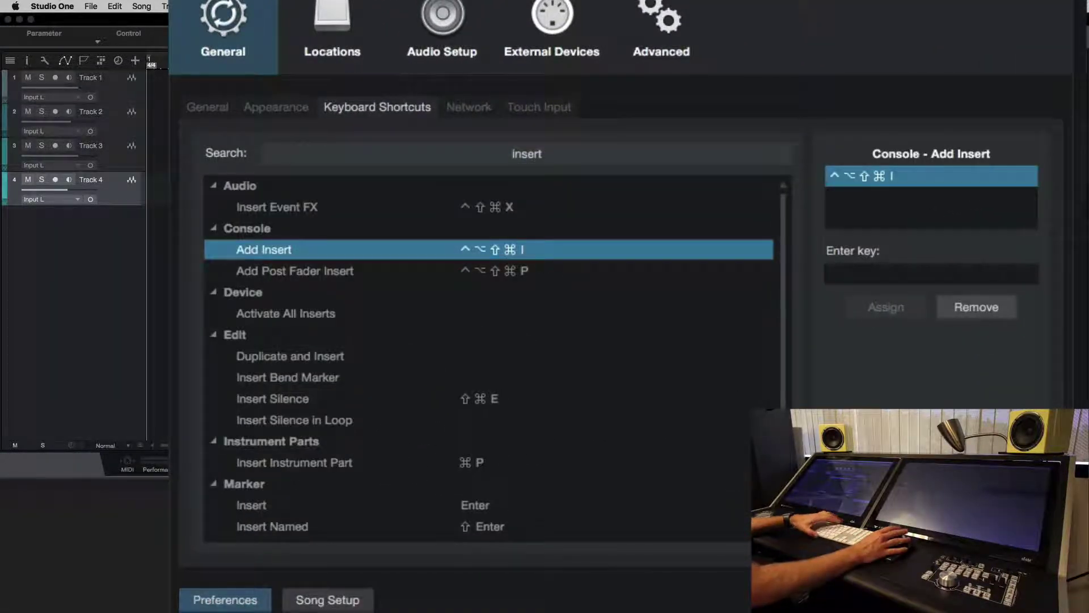
{"action": "key", "text": "Return"}
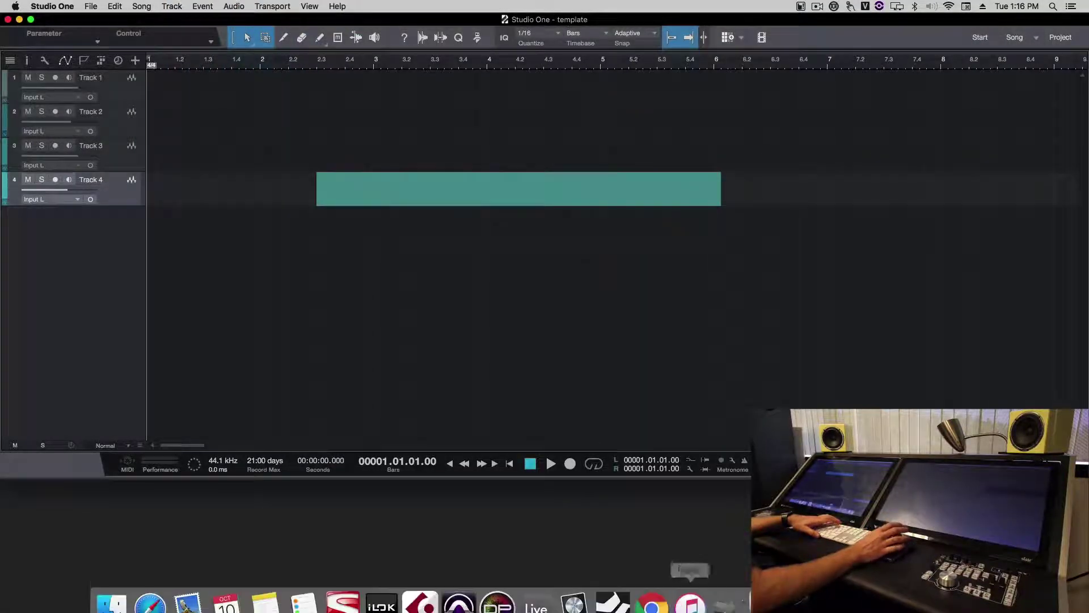
- Start RAVEN MTi with Studio One as the DAW and Select DAW at Startup ticked
{"action": "left_click", "coordinate": [721, 588]}
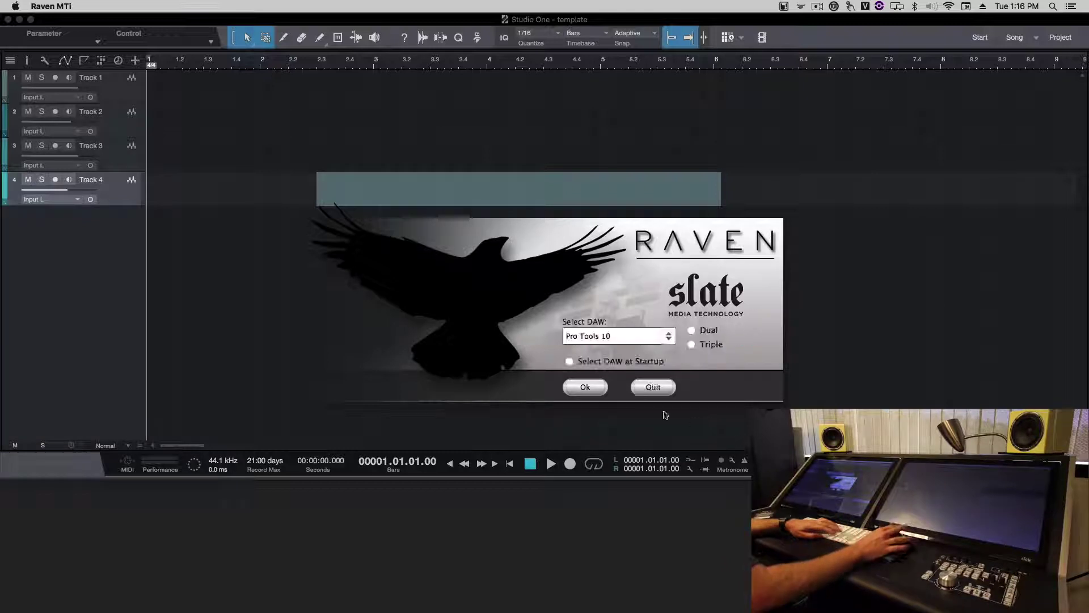
{"action": "left_click", "coordinate": [640, 340]}
{"action": "left_click", "coordinate": [633, 467]}
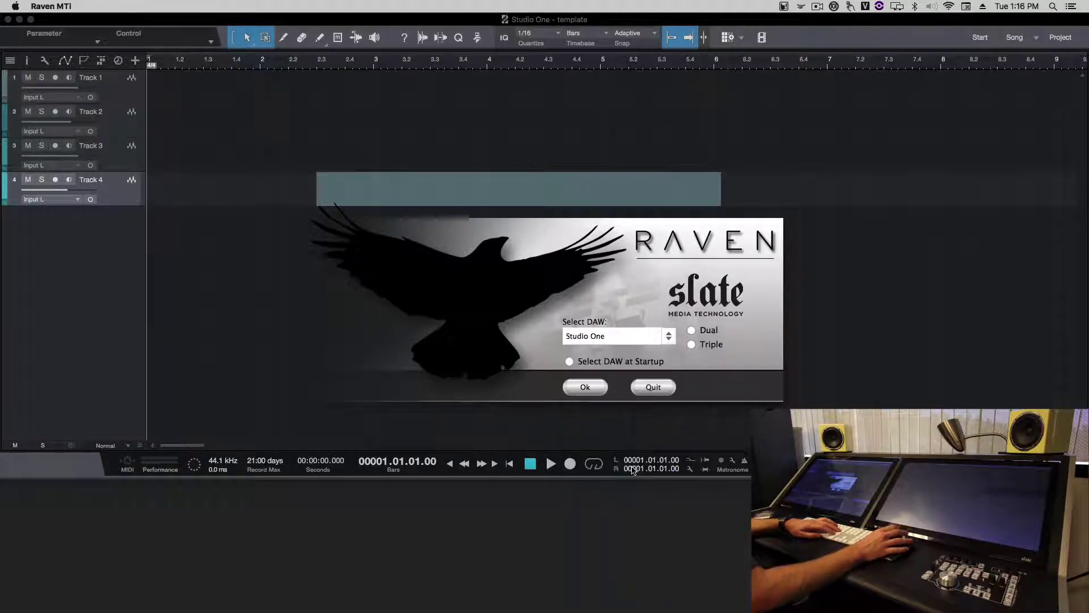
{"action": "left_click", "coordinate": [606, 363]}
{"action": "left_click", "coordinate": [584, 387]}
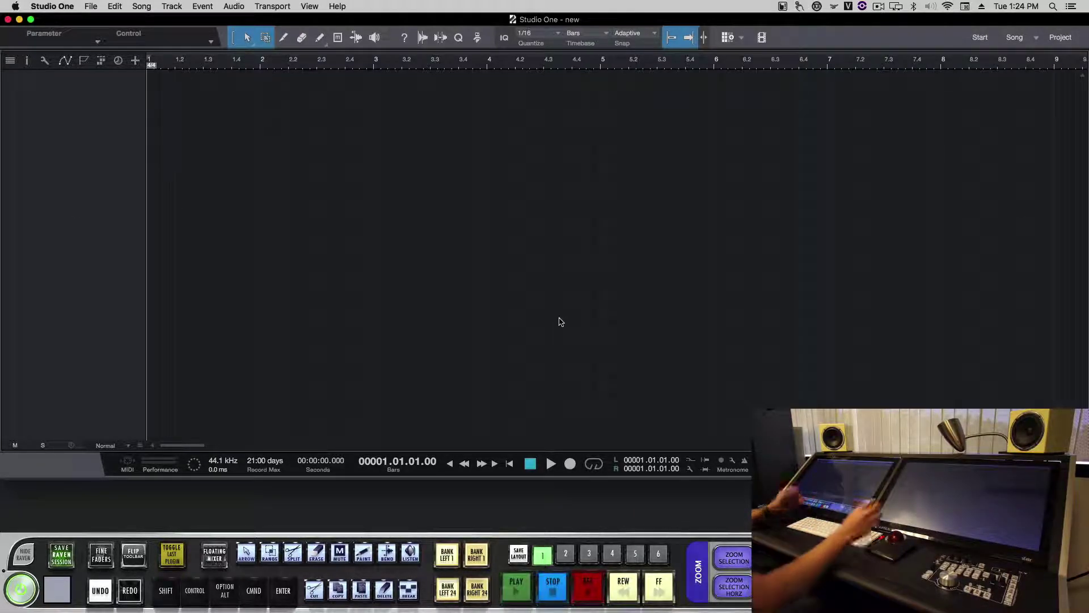
- Add a Mackie Control external device receiving from and sending to V-Control
{"action": "left_click", "coordinate": [48, 6]}
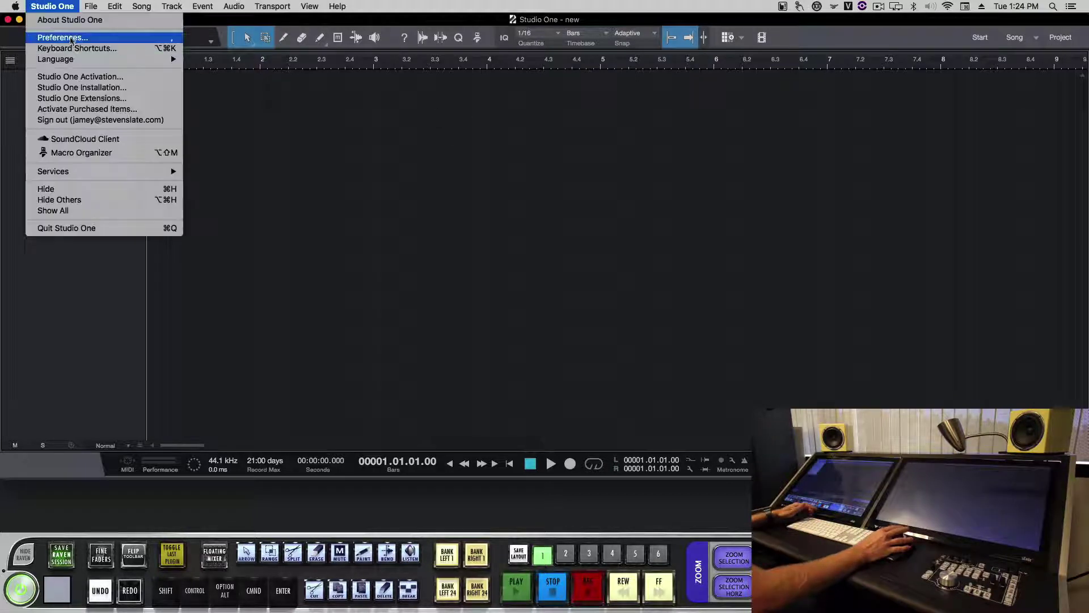
{"action": "left_click", "coordinate": [62, 37]}
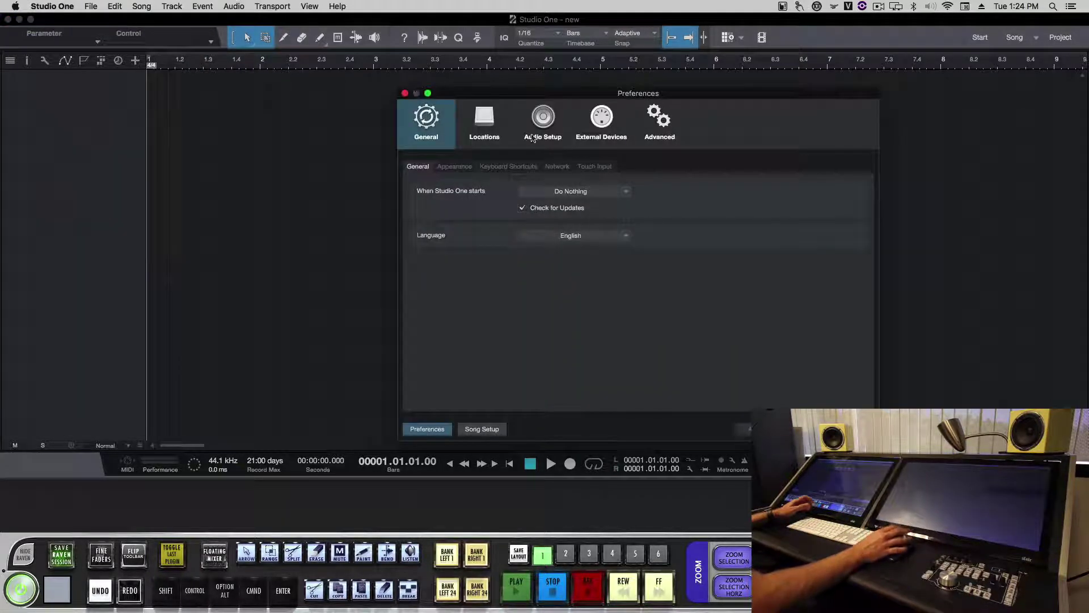
{"action": "left_click", "coordinate": [605, 122]}
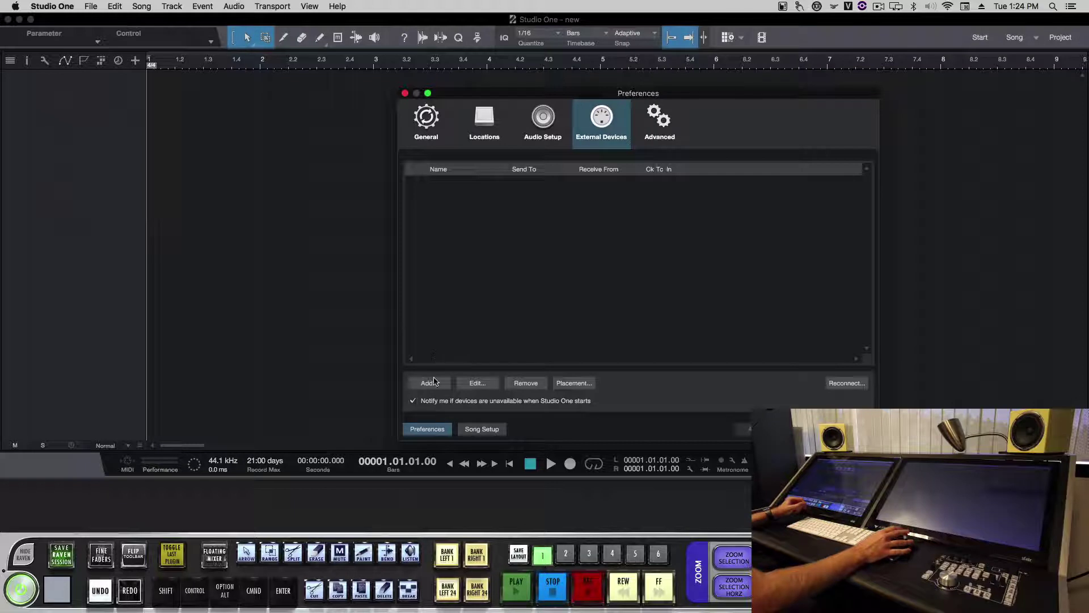
{"action": "left_click", "coordinate": [435, 381]}
{"action": "left_click", "coordinate": [425, 285]}
{"action": "left_click", "coordinate": [431, 296]}
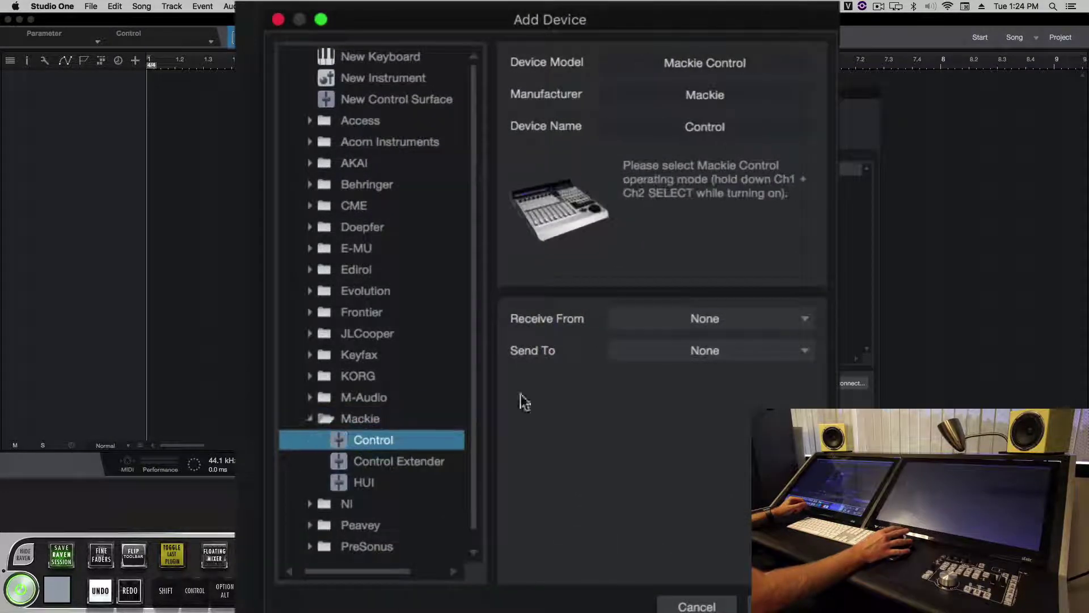
{"action": "left_click", "coordinate": [745, 318]}
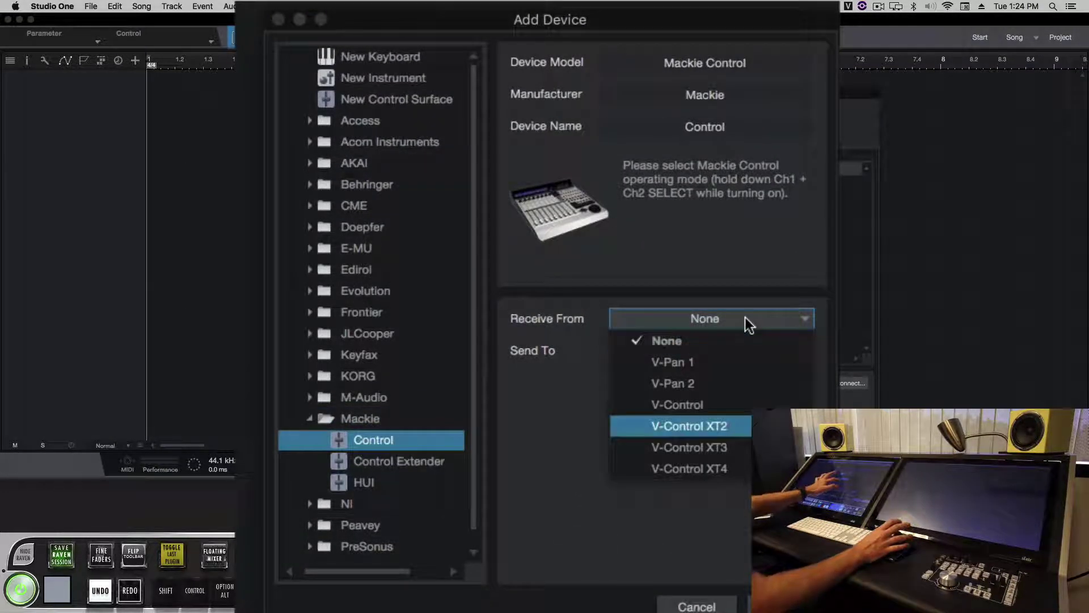
{"action": "key", "text": "Return"}
{"action": "left_click", "coordinate": [745, 318]}
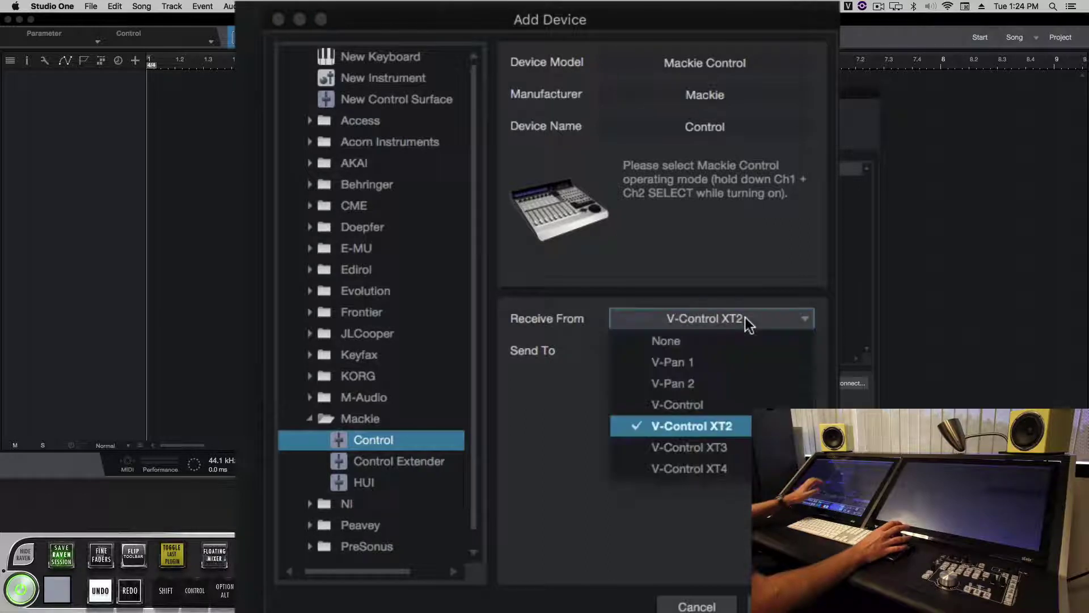
{"action": "key", "text": "Up"}
{"action": "key", "text": "Return"}
{"action": "key", "text": "Tab"}
{"action": "key", "text": "space"}
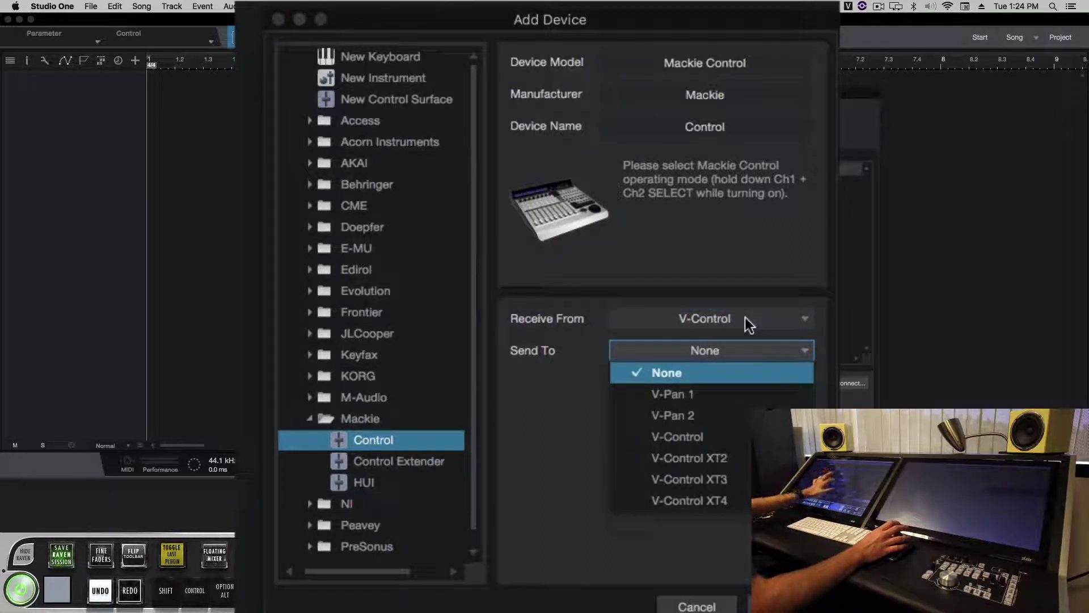
{"action": "key", "text": "Down"}
{"action": "key", "text": "Down"}
{"action": "key", "text": "Down"}
{"action": "key", "text": "Return"}
{"action": "key", "text": "Return"}
{"action": "key", "text": "Return"}
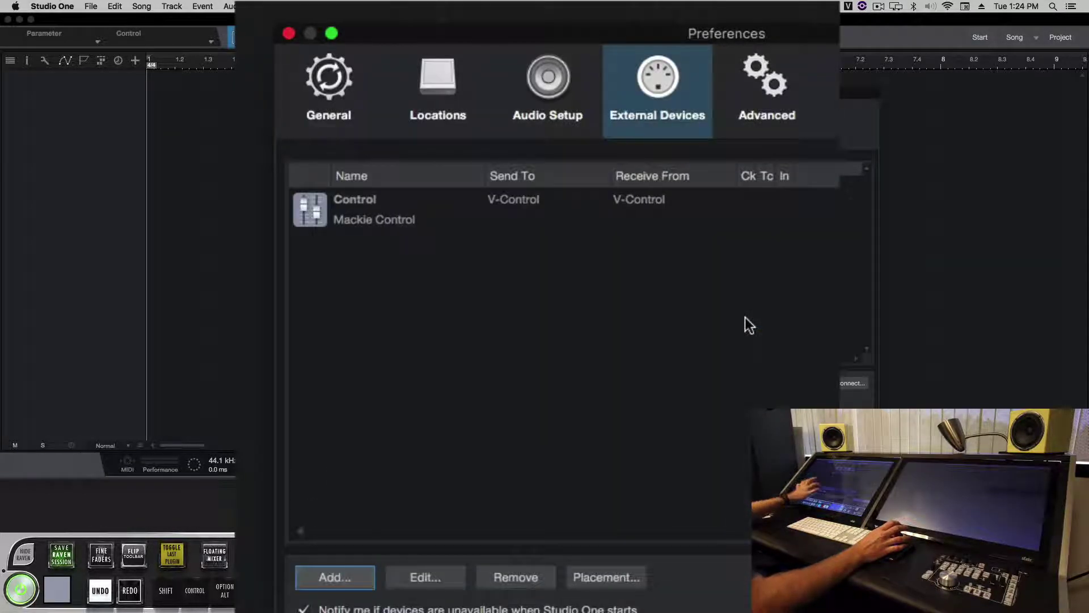
- Add a Mackie Control Extender using V-Control XT2 for both receive and send ports
{"action": "key", "text": "Right"}
{"action": "key", "text": "Down"}
{"action": "key", "text": "Down"}
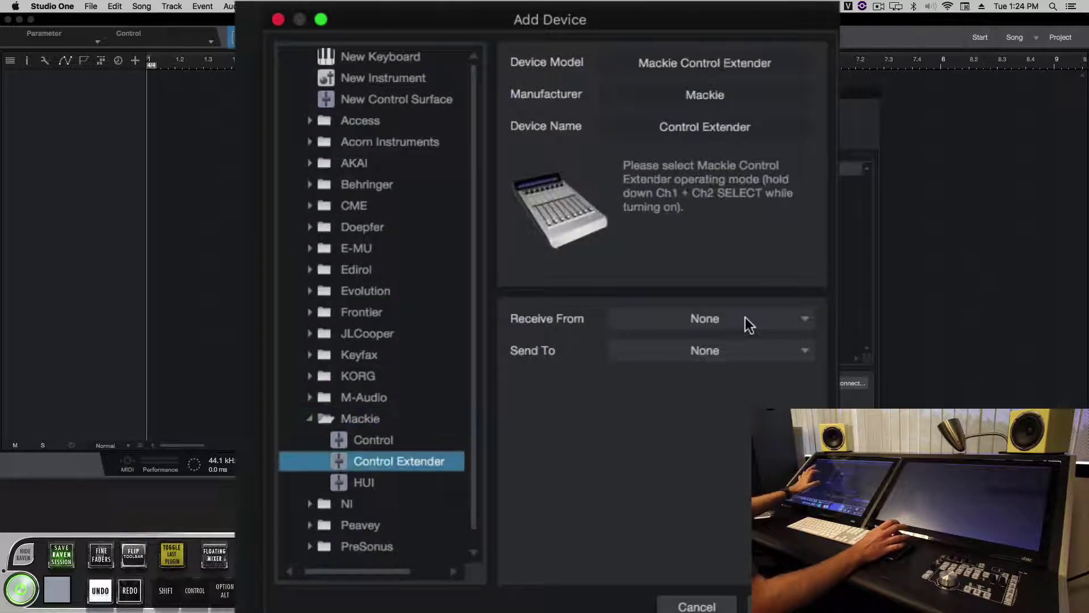
{"action": "left_click", "coordinate": [744, 318]}
{"action": "key", "text": "Down"}
{"action": "key", "text": "Down"}
{"action": "key", "text": "Down"}
{"action": "key", "text": "Down"}
{"action": "key", "text": "Return"}
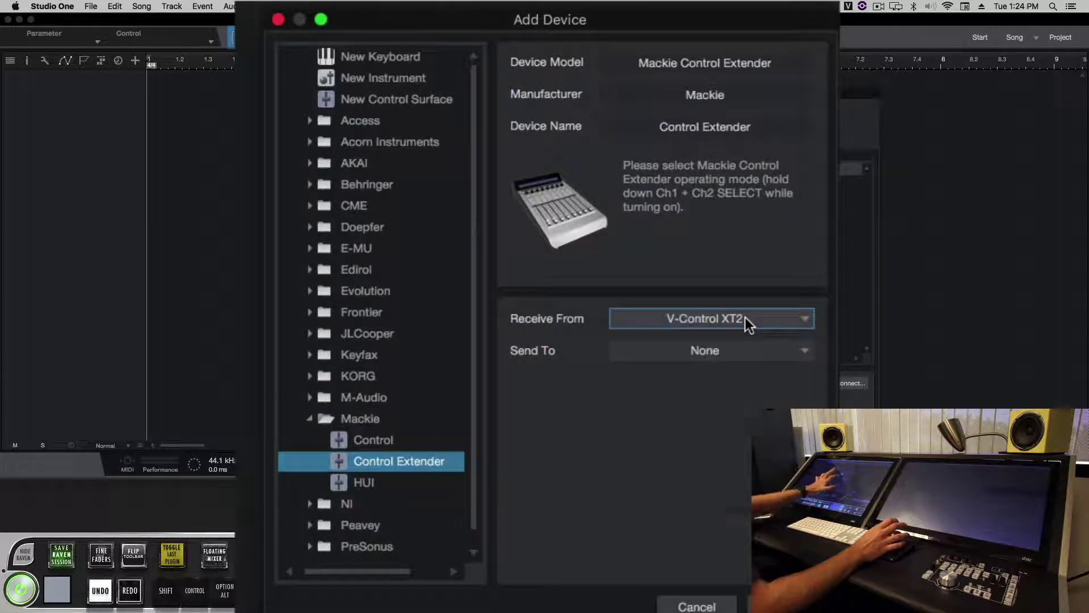
{"action": "key", "text": "Tab"}
{"action": "key", "text": "space"}
{"action": "key", "text": "Down"}
{"action": "key", "text": "Down"}
{"action": "key", "text": "Down"}
{"action": "key", "text": "Down"}
{"action": "key", "text": "Down"}
{"action": "key", "text": "Return"}
{"action": "key", "text": "space"}
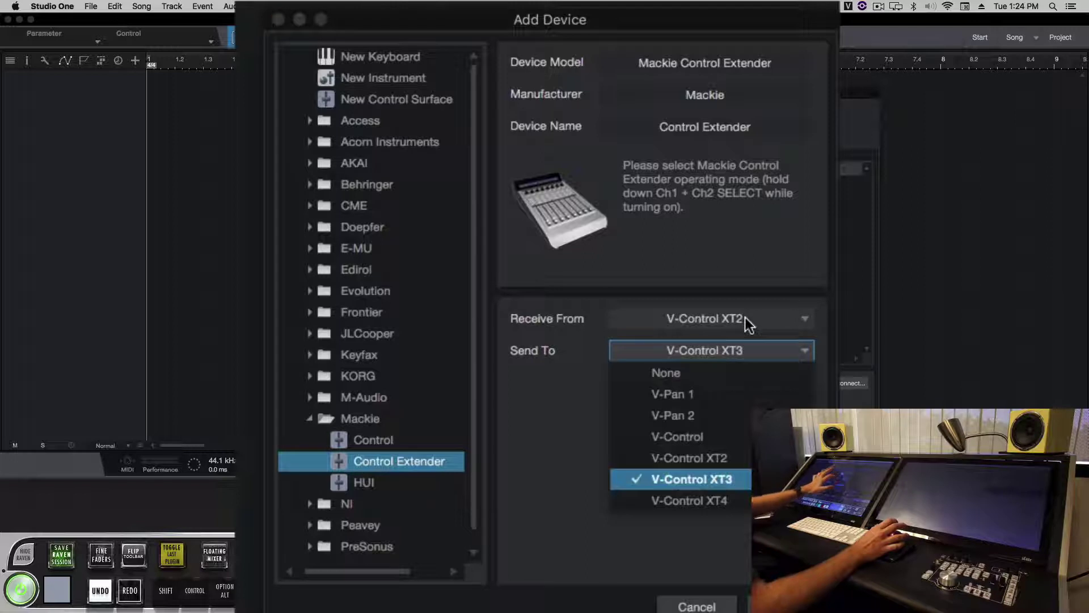
{"action": "key", "text": "Up"}
{"action": "key", "text": "Return"}
{"action": "key", "text": "Return"}
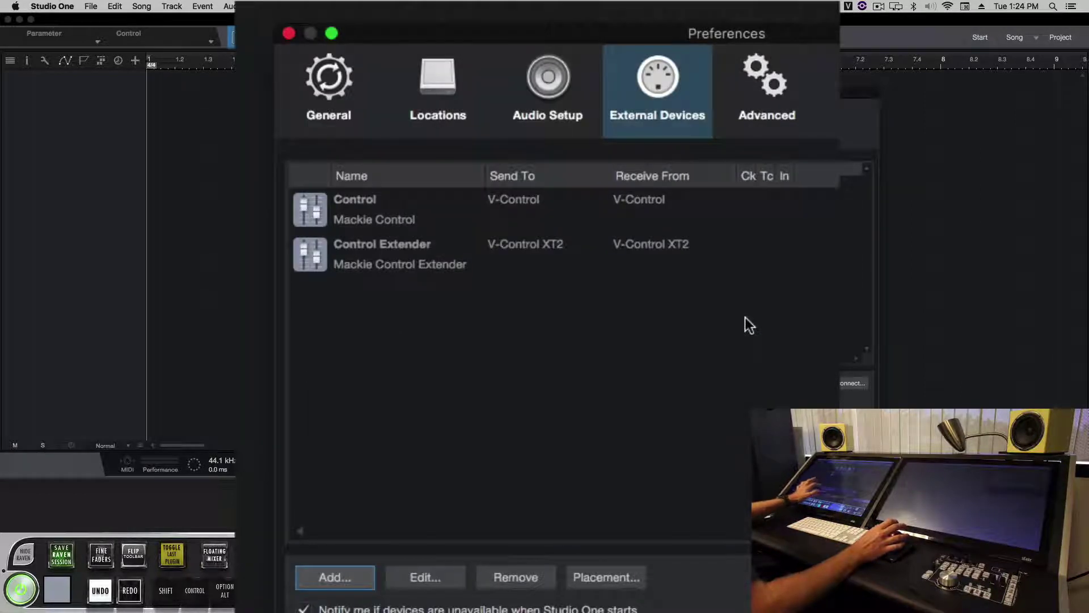
- Add a second Control Extender using V-Control XT3 for both receive and send ports
{"action": "key", "text": "space"}
{"action": "key", "text": "Down"}
{"action": "key", "text": "Down"}
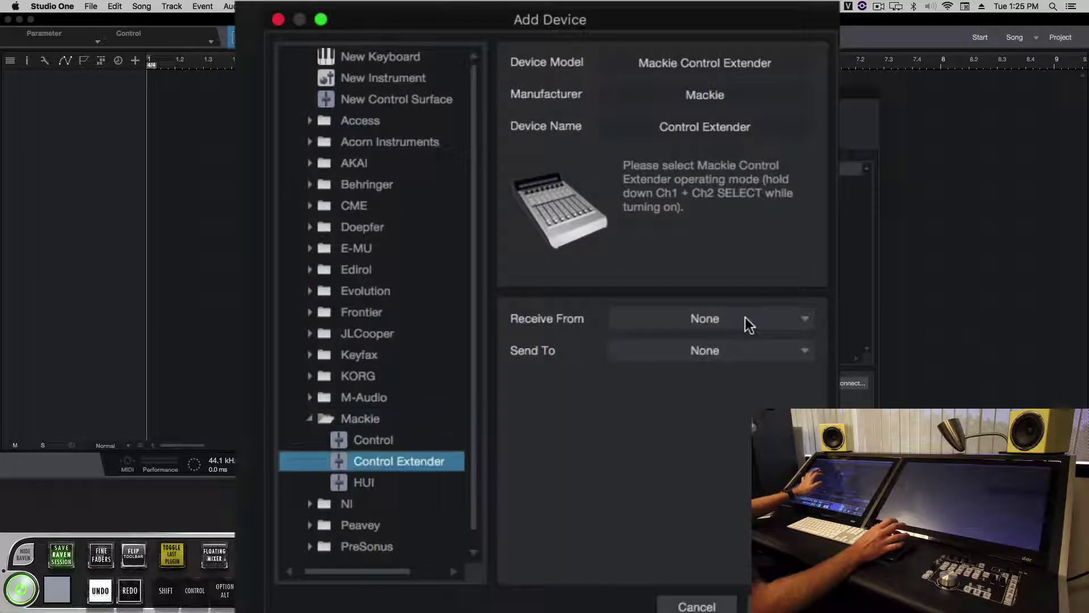
{"action": "key", "text": "Tab"}
{"action": "key", "text": "space"}
{"action": "key", "text": "Down"}
{"action": "key", "text": "Down"}
{"action": "key", "text": "Down"}
{"action": "key", "text": "Down"}
{"action": "key", "text": "Down"}
{"action": "key", "text": "Return"}
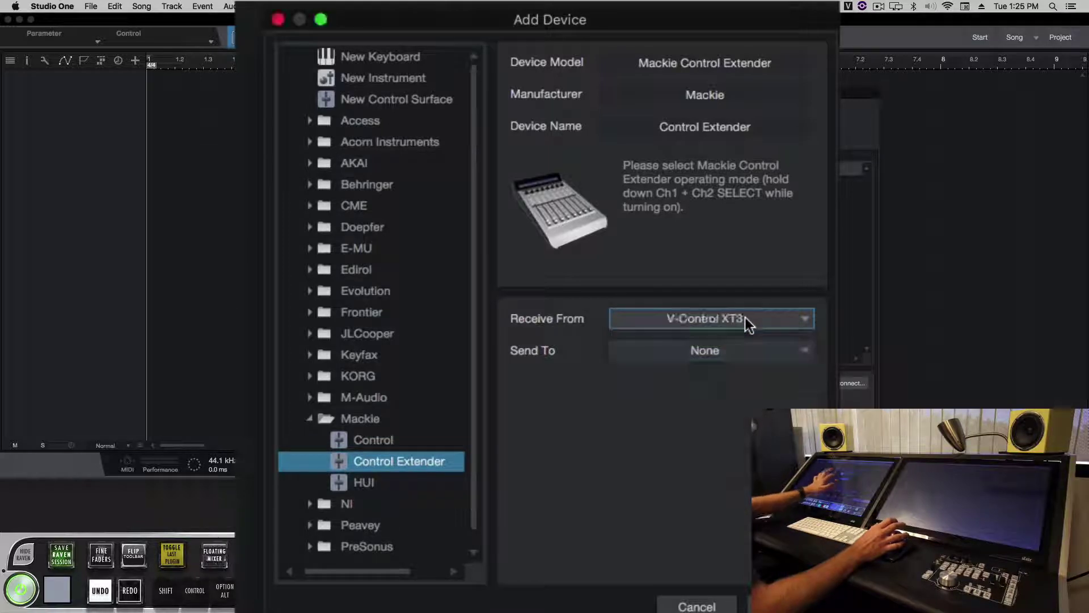
{"action": "key", "text": "Tab"}
{"action": "key", "text": "space"}
{"action": "key", "text": "Down"}
{"action": "key", "text": "Down"}
{"action": "key", "text": "Down"}
{"action": "key", "text": "Down"}
{"action": "key", "text": "Down"}
{"action": "key", "text": "Return"}
{"action": "key", "text": "Return"}
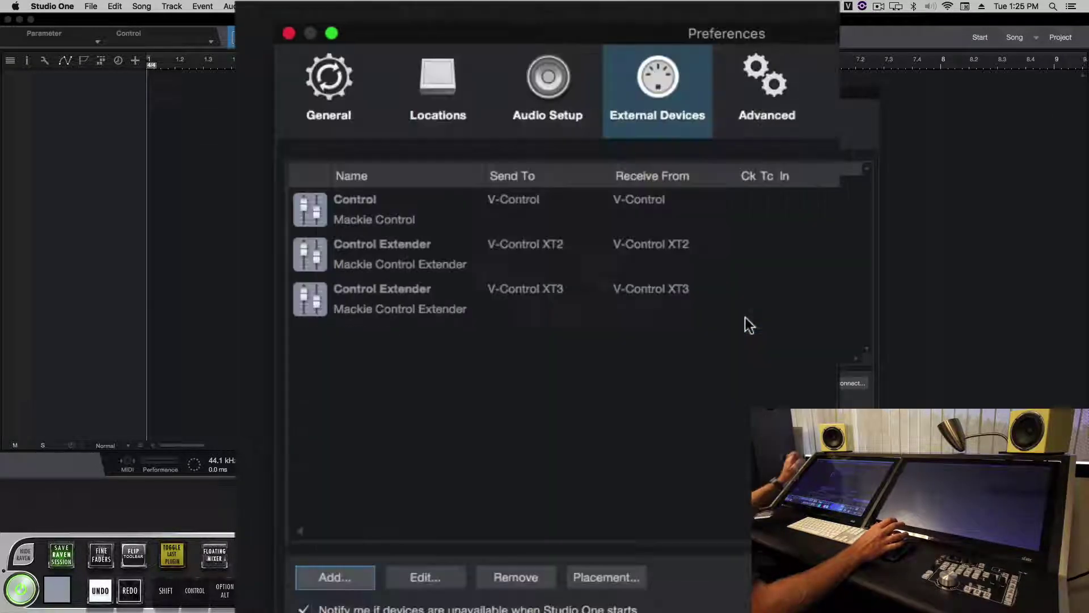
{"action": "key", "text": "Return"}
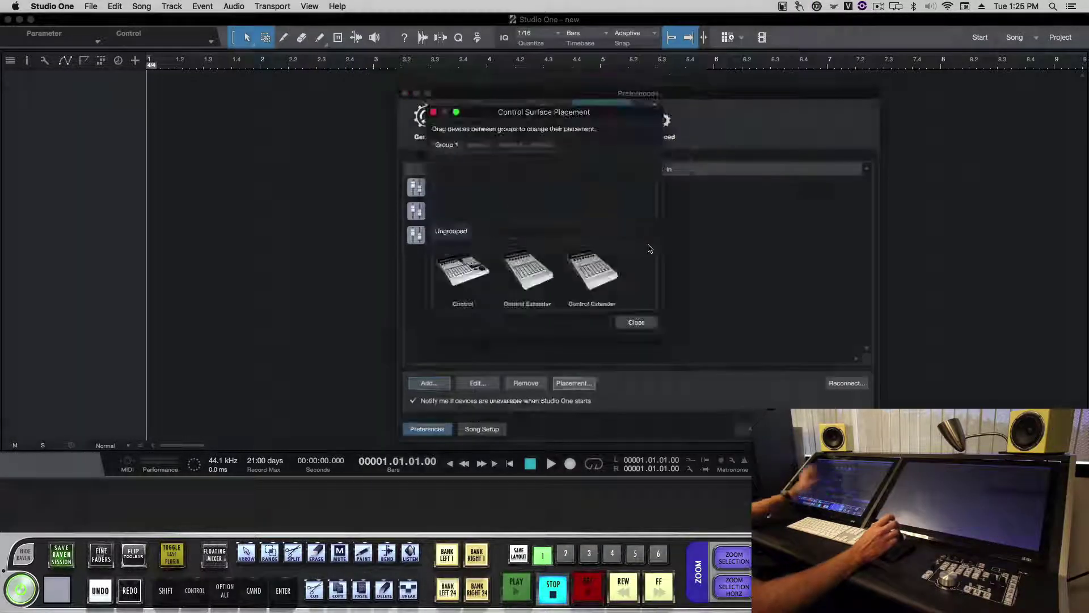
- Place the Mackie Control and both Control Extenders together in Group 1
{"action": "left_click_drag", "start_coordinate": [485, 266], "coordinate": [456, 195]}
{"action": "left_click_drag", "start_coordinate": [388, 308], "coordinate": [496, 175]}
{"action": "left_click_drag", "start_coordinate": [394, 288], "coordinate": [601, 211]}
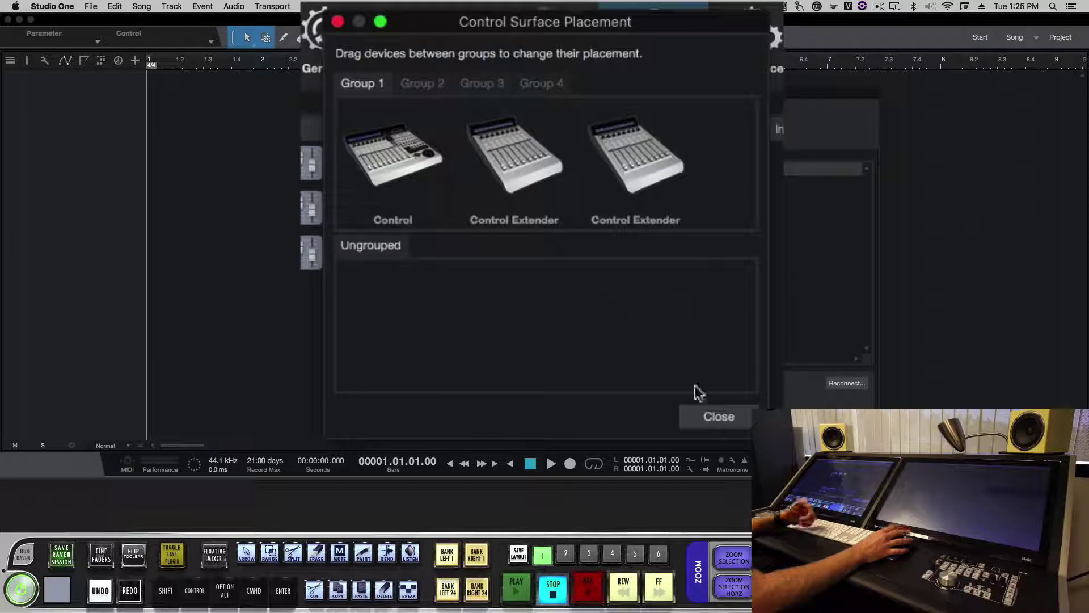
{"action": "left_click", "coordinate": [712, 417]}
- Close Preferences, briefly test playback, and bring up Add Tracks with Count 24
{"action": "key", "text": "Return"}
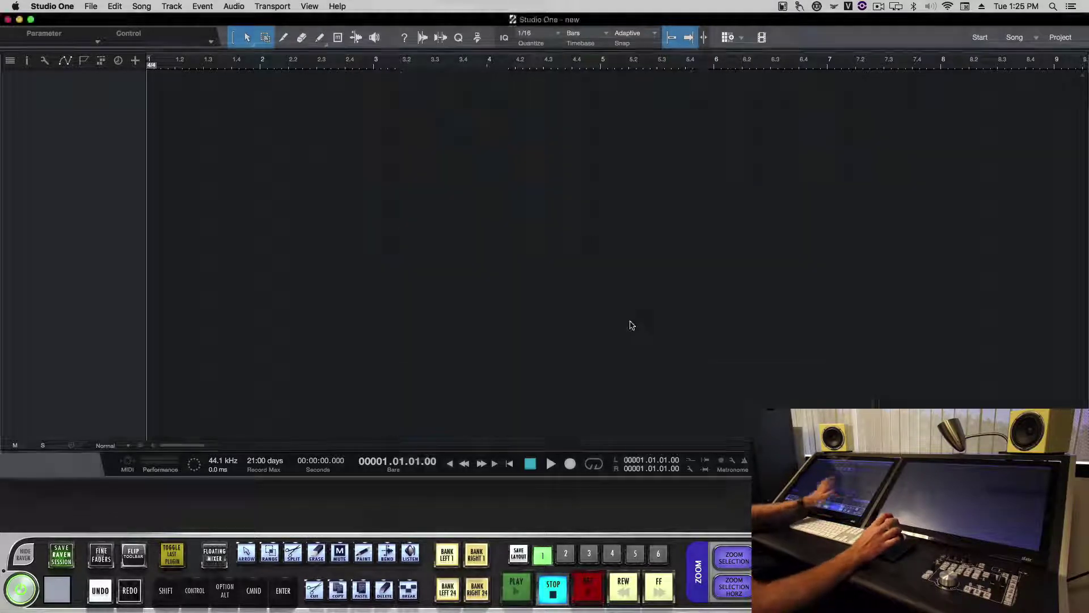
{"action": "key", "text": "space"}
{"action": "key", "text": "space"}
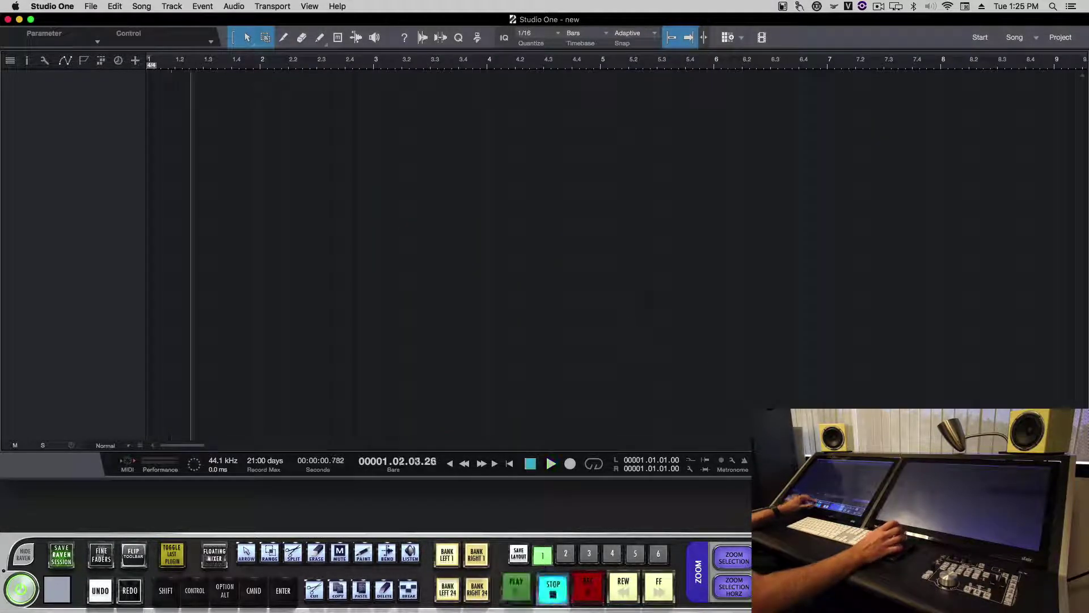
{"action": "left_click", "coordinate": [137, 62]}
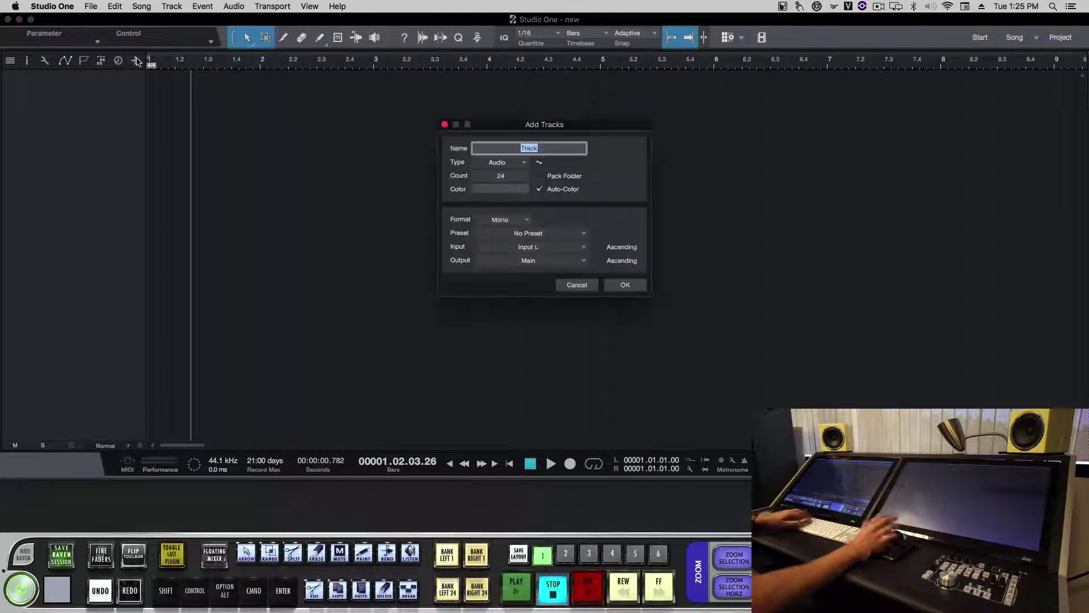
- Add the 24 audio tracks, show the Console, and adjust the Track 13, 15 and 18 faders
{"action": "key", "text": "Return"}
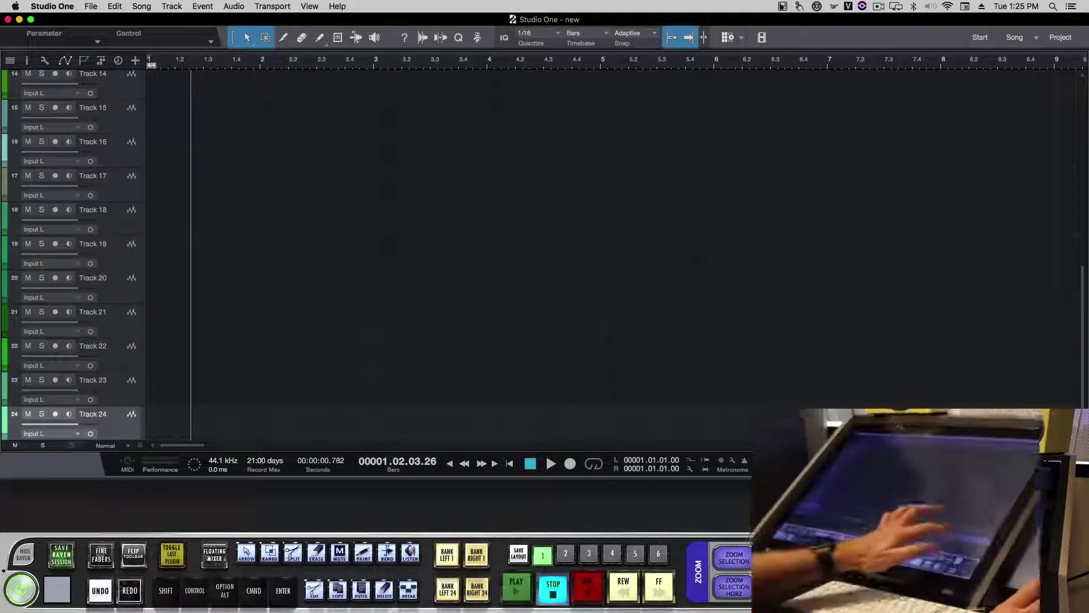
{"action": "key", "text": "F3"}
{"action": "left_click_drag", "start_coordinate": [598, 311], "coordinate": [598, 358]}
{"action": "left_click_drag", "start_coordinate": [505, 311], "coordinate": [505, 347]}
{"action": "mouse_move", "coordinate": [737, 311]}
{"action": "left_mouse_down"}
{"action": "mouse_move", "coordinate": [737, 335]}
{"action": "mouse_move", "coordinate": [738, 319]}
{"action": "left_mouse_up"}
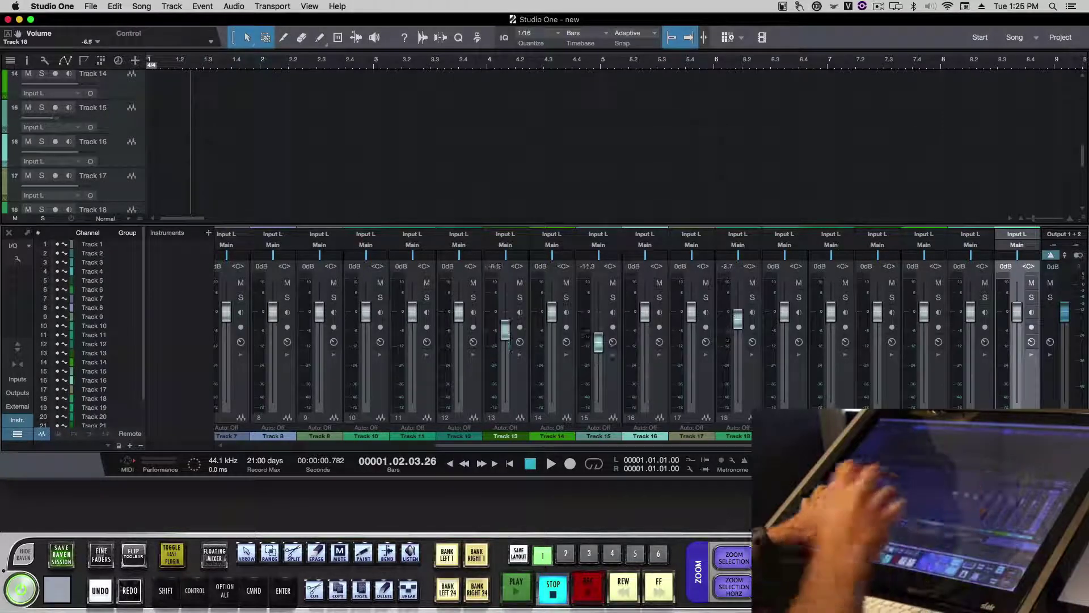
{"action": "left_click_drag", "start_coordinate": [504, 347], "coordinate": [505, 329]}
{"action": "left_click_drag", "start_coordinate": [598, 358], "coordinate": [598, 342]}
- Select Track 11 and adjust Tracks 9–11 levels in Raven's Floating Mixer
{"action": "left_click", "coordinate": [413, 374]}
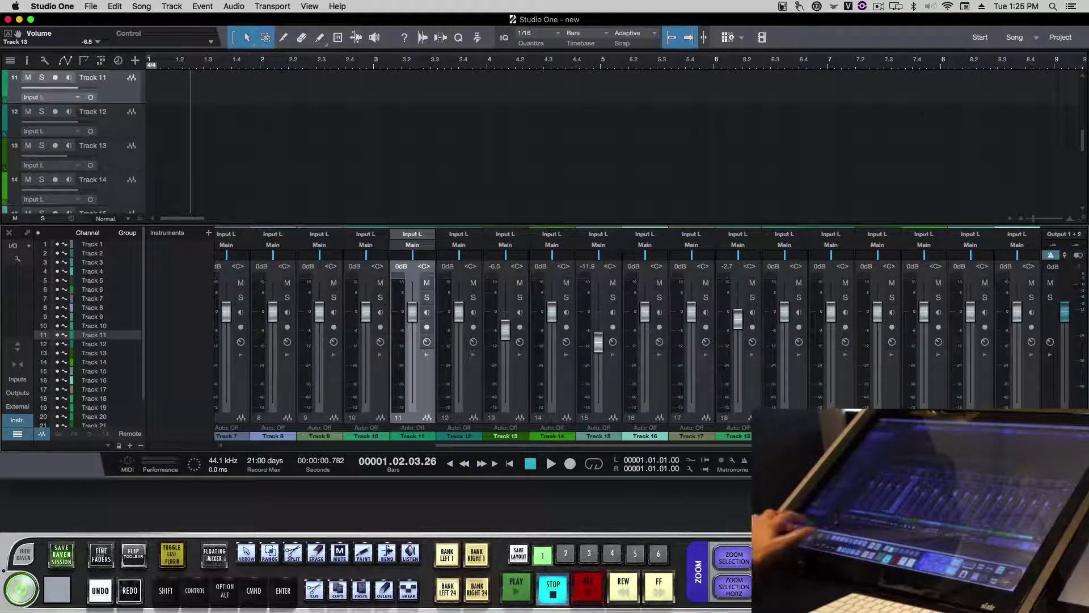
{"action": "left_click", "coordinate": [215, 554]}
{"action": "left_click_drag", "start_coordinate": [671, 505], "coordinate": [581, 515]}
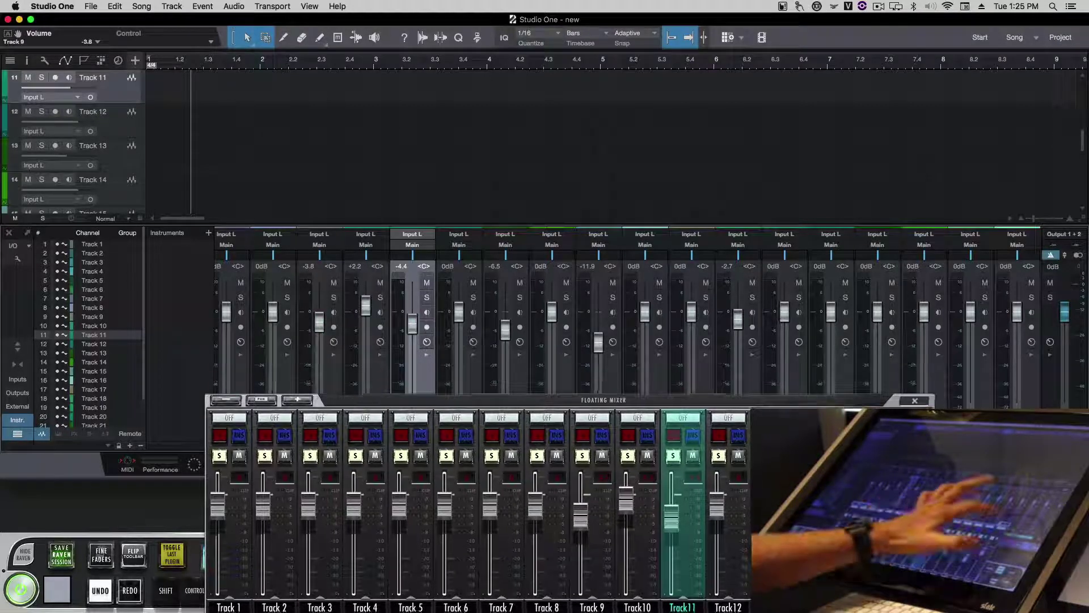
- Pan Track 11 to R21 from the full-screen Raven mixer, then return to the Studio One console
{"action": "left_click", "coordinate": [915, 402]}
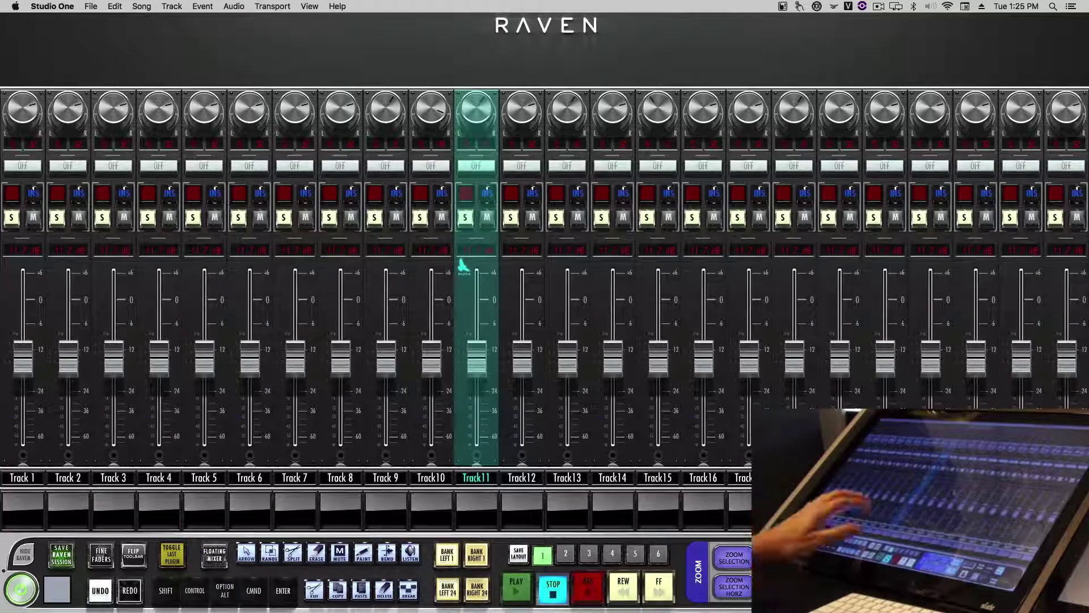
{"action": "mouse_move", "coordinate": [477, 358]}
{"action": "left_mouse_down"}
{"action": "mouse_move", "coordinate": [476, 389]}
{"action": "mouse_move", "coordinate": [476, 340]}
{"action": "left_mouse_up"}
{"action": "left_click", "coordinate": [24, 553]}
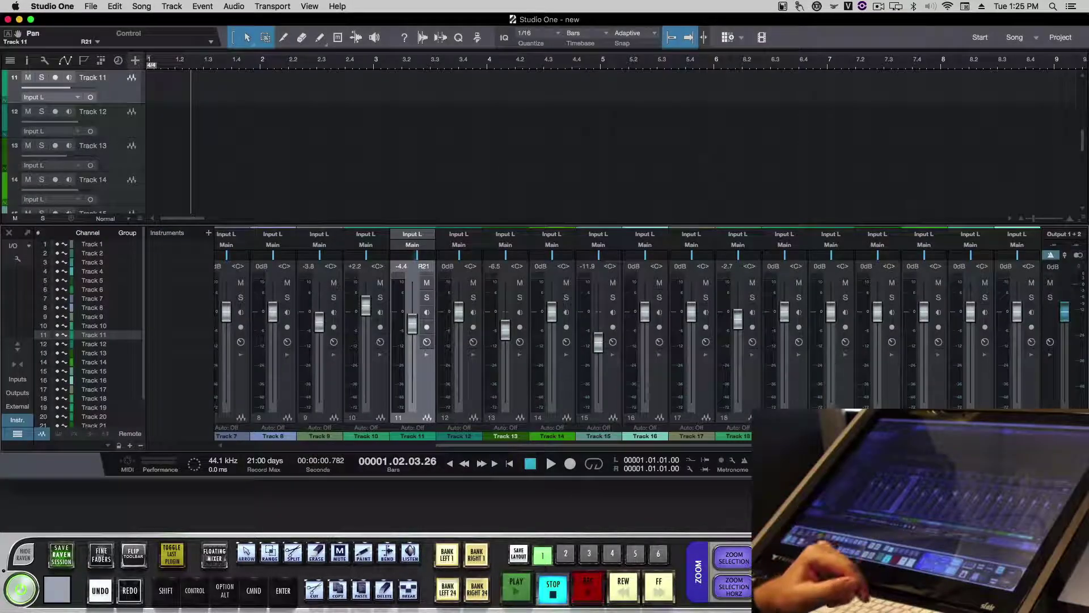